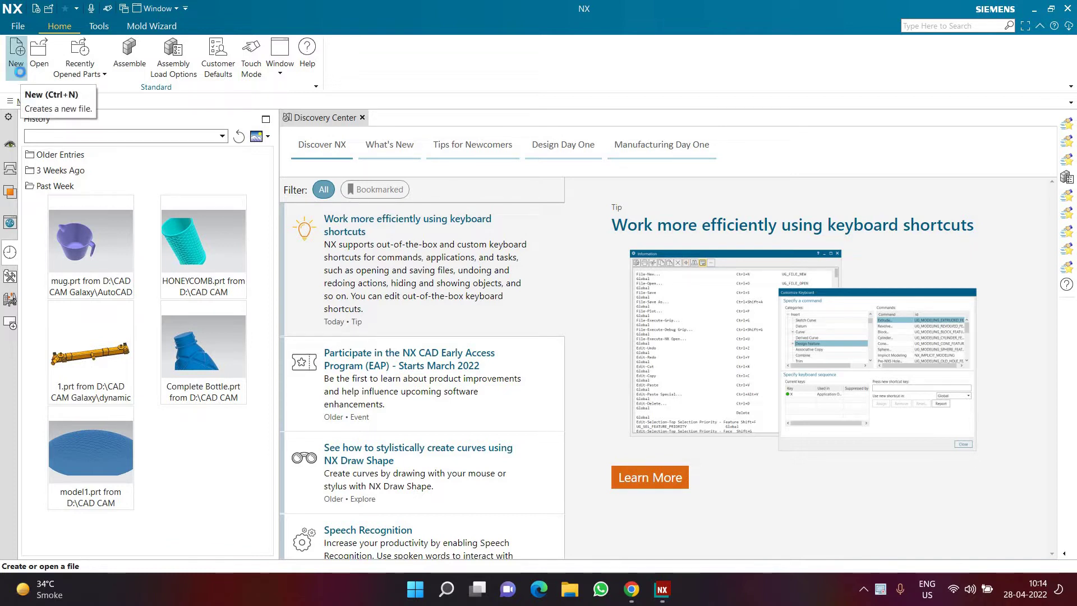
# Create a new millimetre Model part named model1.prt and start a sketch on the front (XZ) plane
pyautogui.click(20, 72)
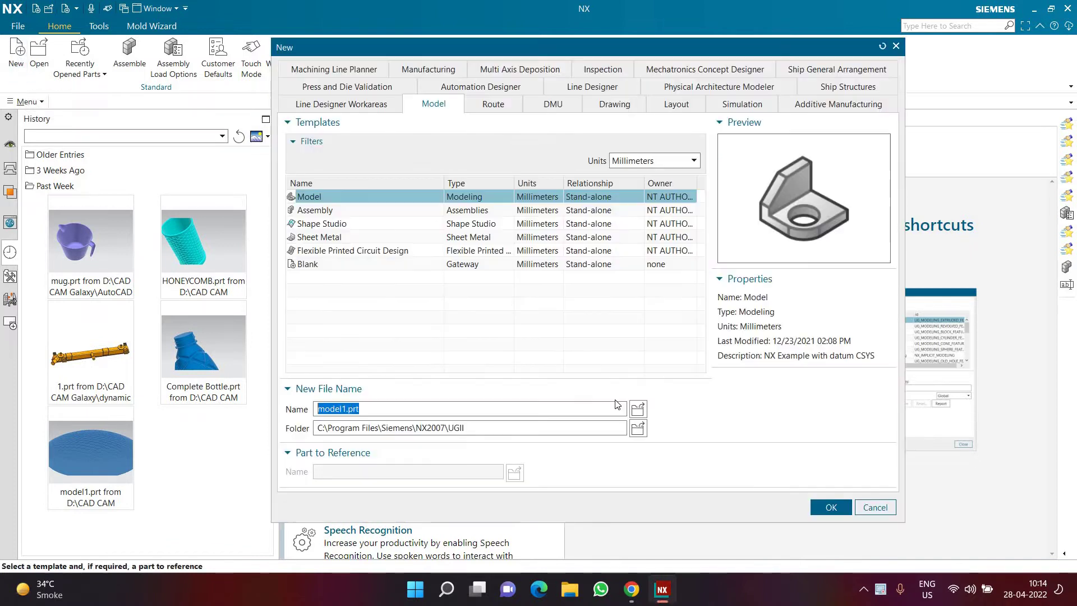
pyautogui.click(814, 512)
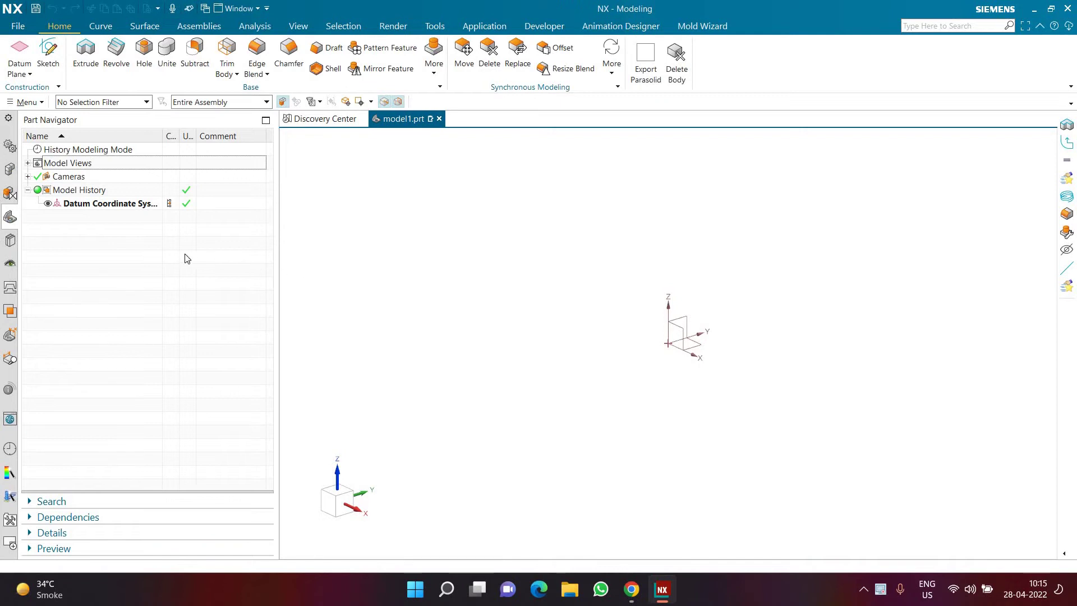
pyautogui.click(54, 66)
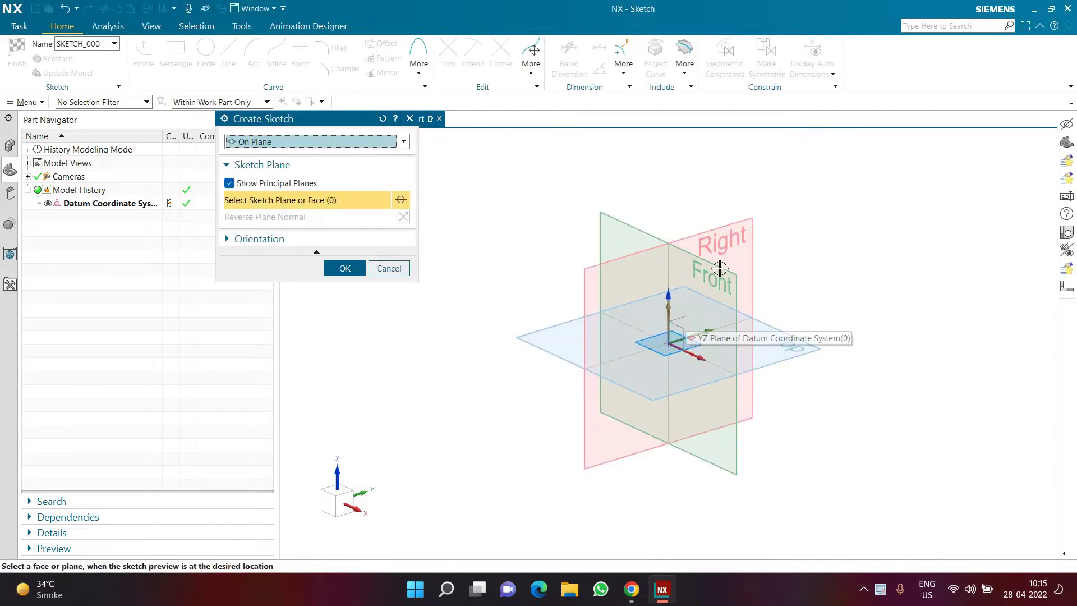
pyautogui.click(709, 283)
pyautogui.click(357, 274)
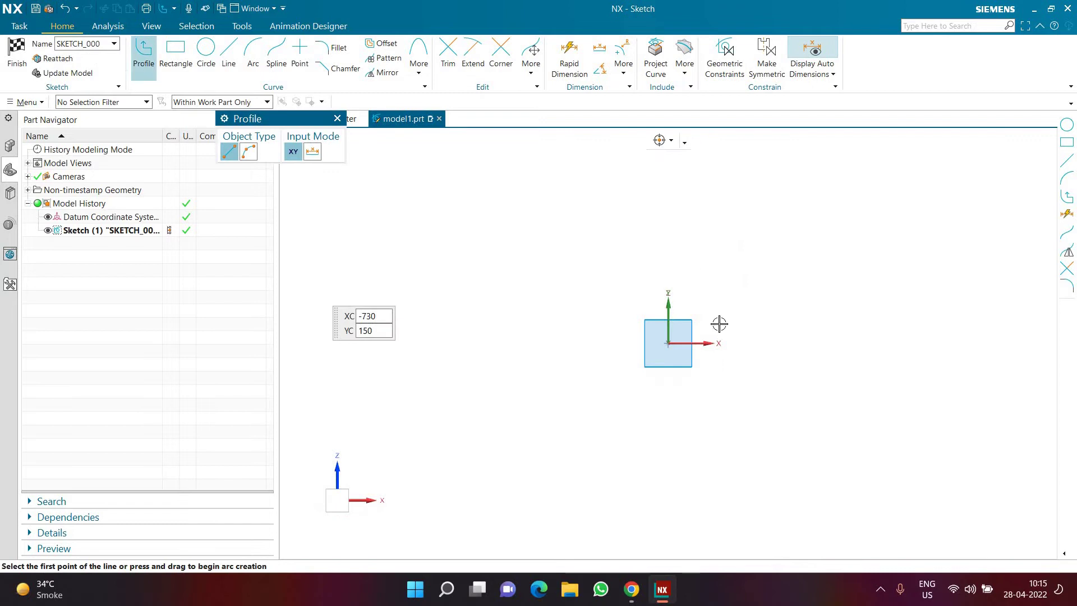
# Sketch a closed four-sided profile from the origin, about 300 mm high, 175 mm wide on top and 110 mm at the base, with a slanted outer side
pyautogui.click(668, 346)
pyautogui.click(693, 189)
pyautogui.press('Return')
pyautogui.click(726, 344)
pyautogui.click(670, 344)
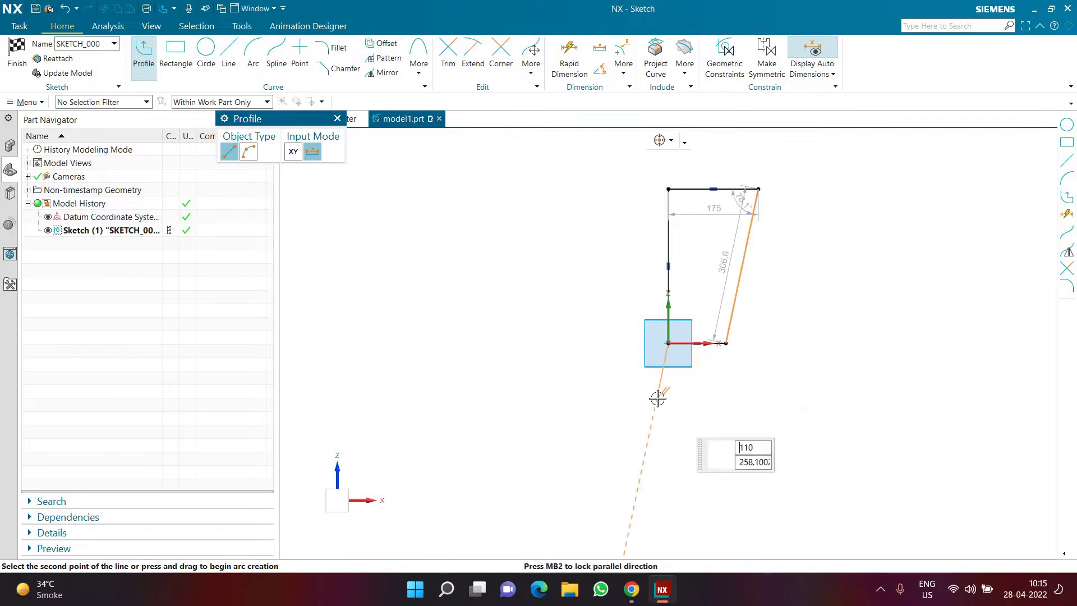
pyautogui.press('Escape')
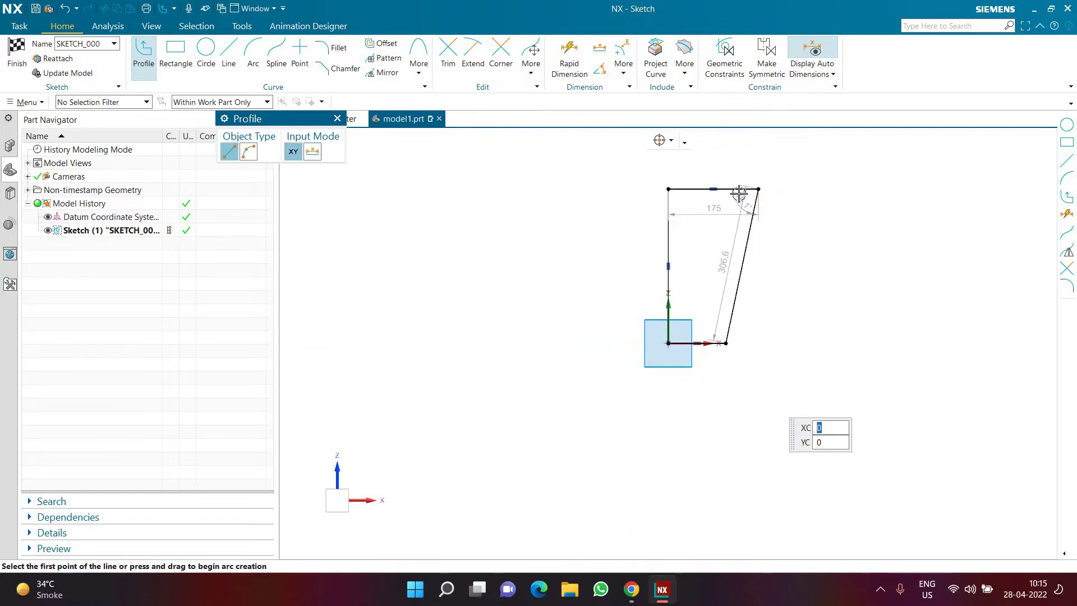
# Dimension the profile's vertical edge at 300 mm and its top edge at 170 mm
pyautogui.scroll(3, 739, 194)
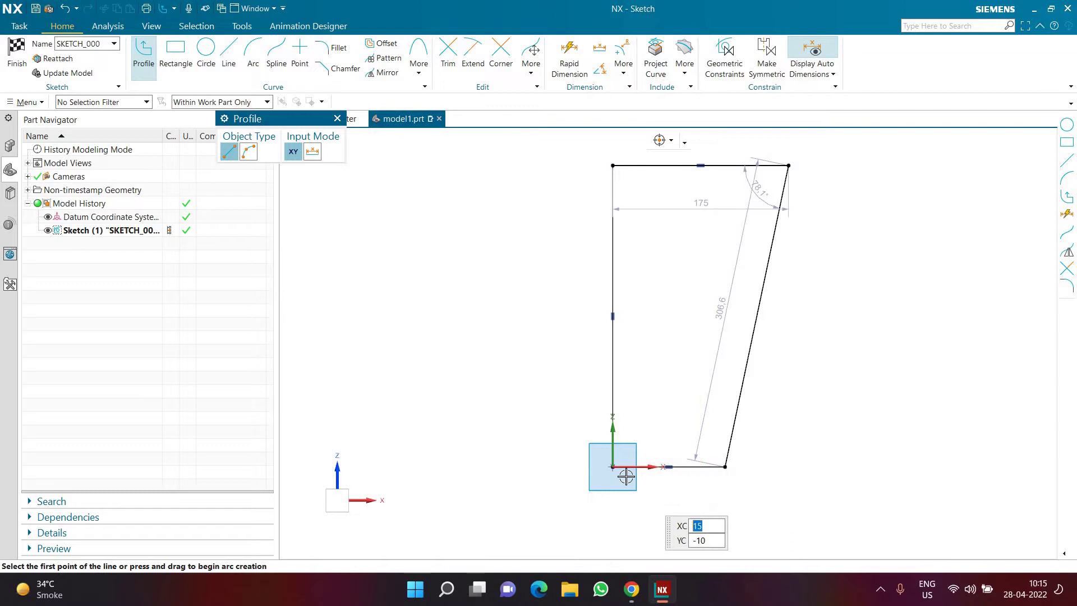
pyautogui.press('d')
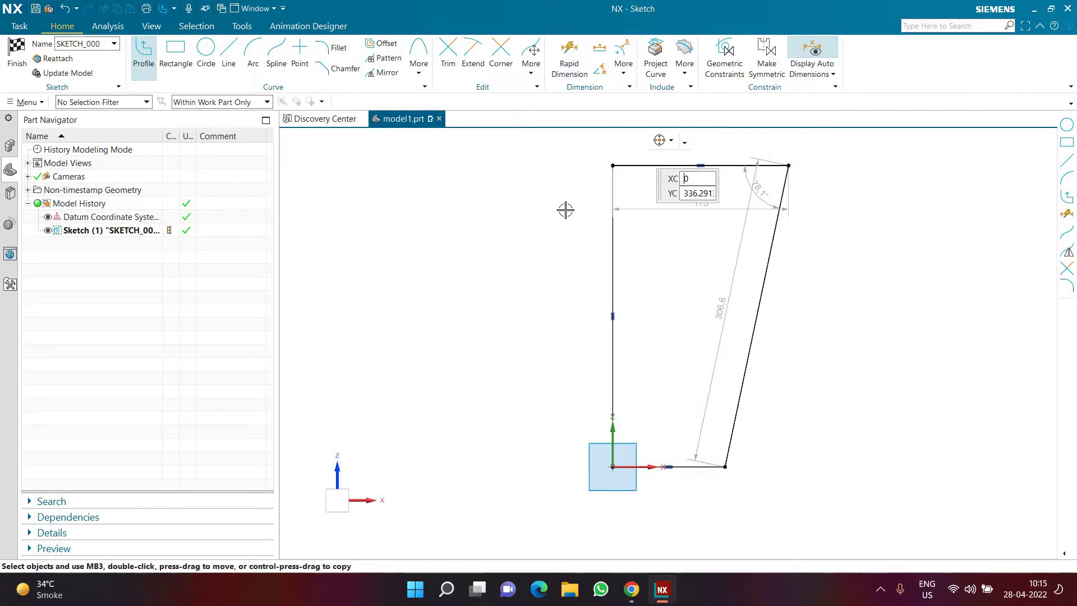
pyautogui.click(586, 250)
pyautogui.click(504, 348)
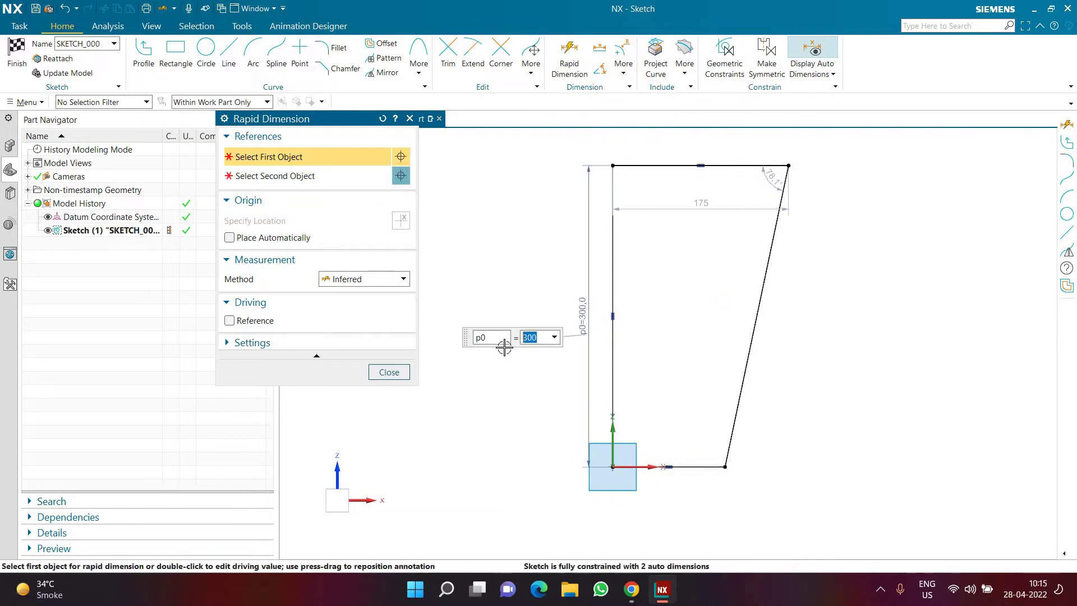
pyautogui.click(675, 169)
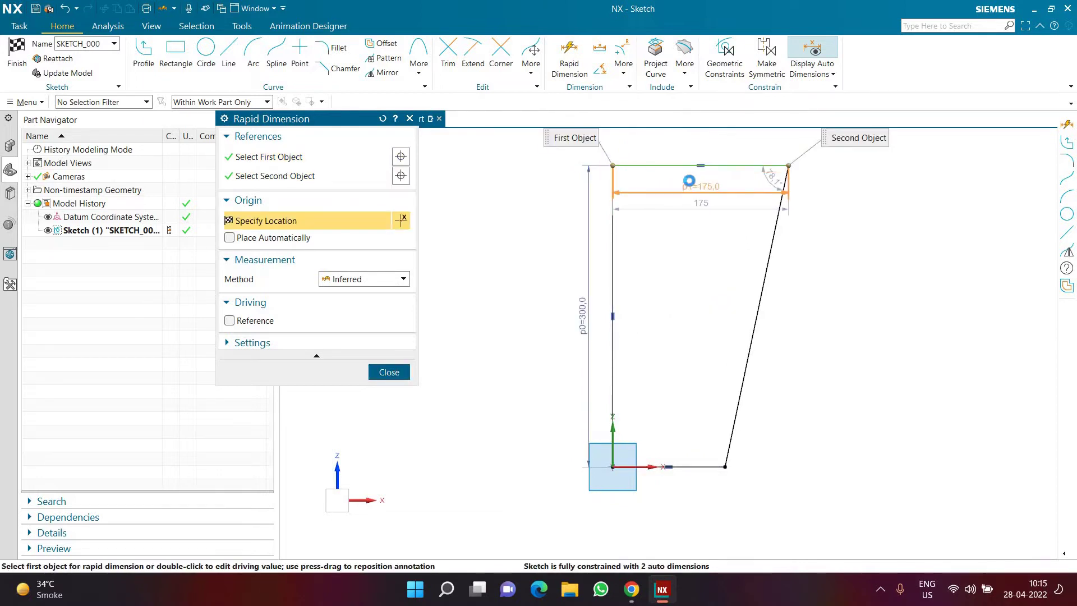
pyautogui.click(648, 207)
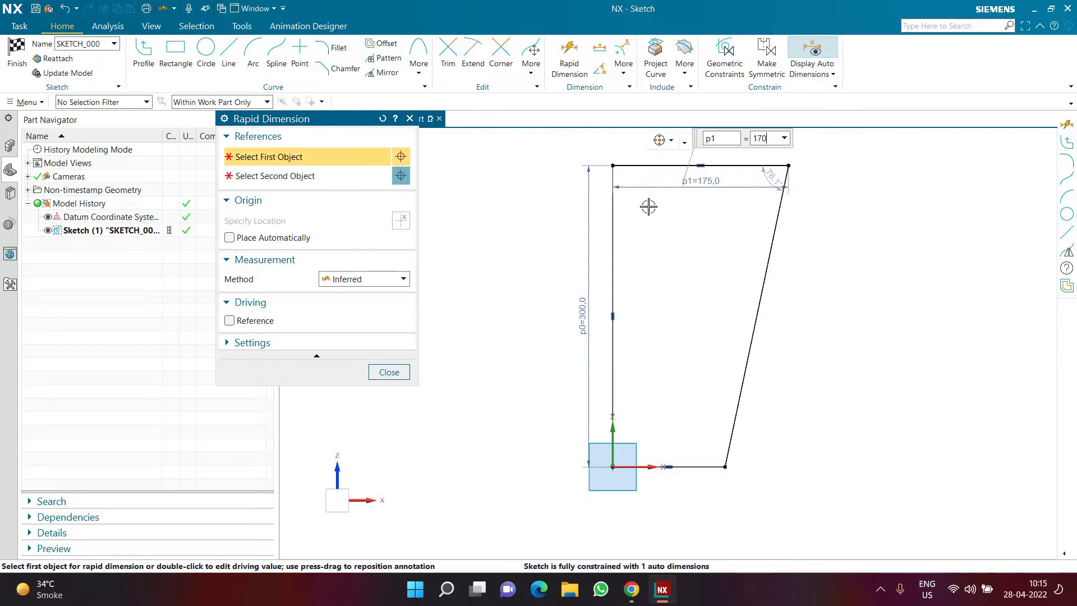
pyautogui.write('170')
pyautogui.press('Return')
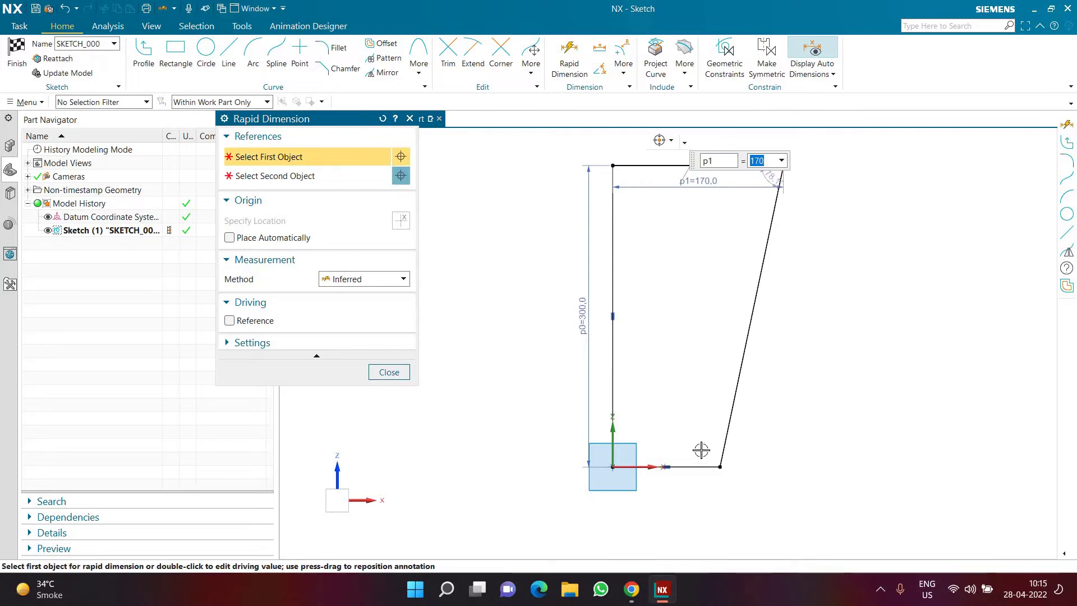
# Dimension the profile's bottom edge at 100 mm
pyautogui.click(678, 484)
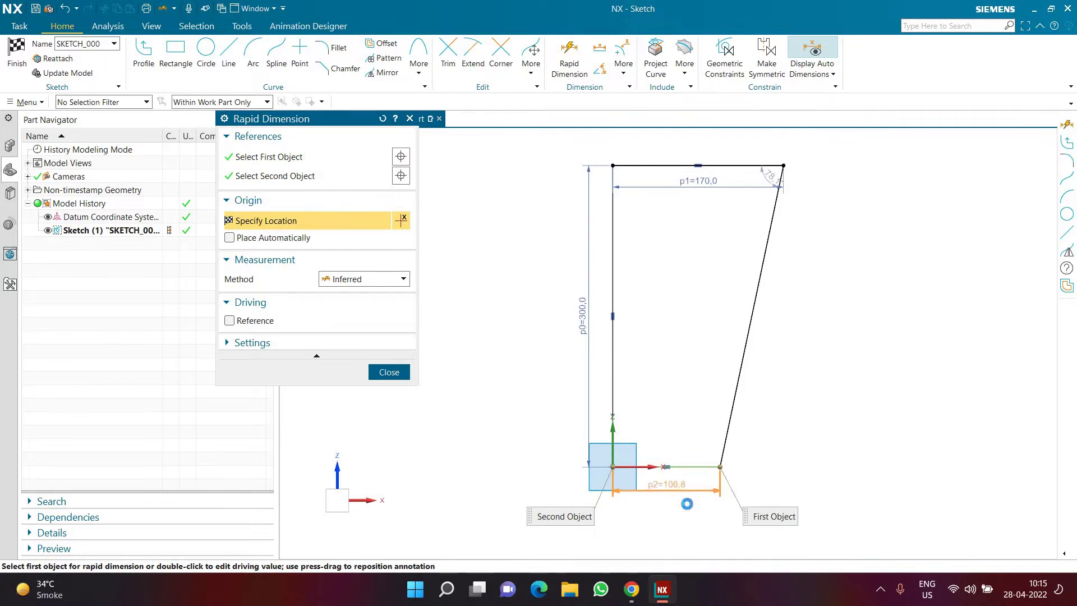
pyautogui.click(688, 506)
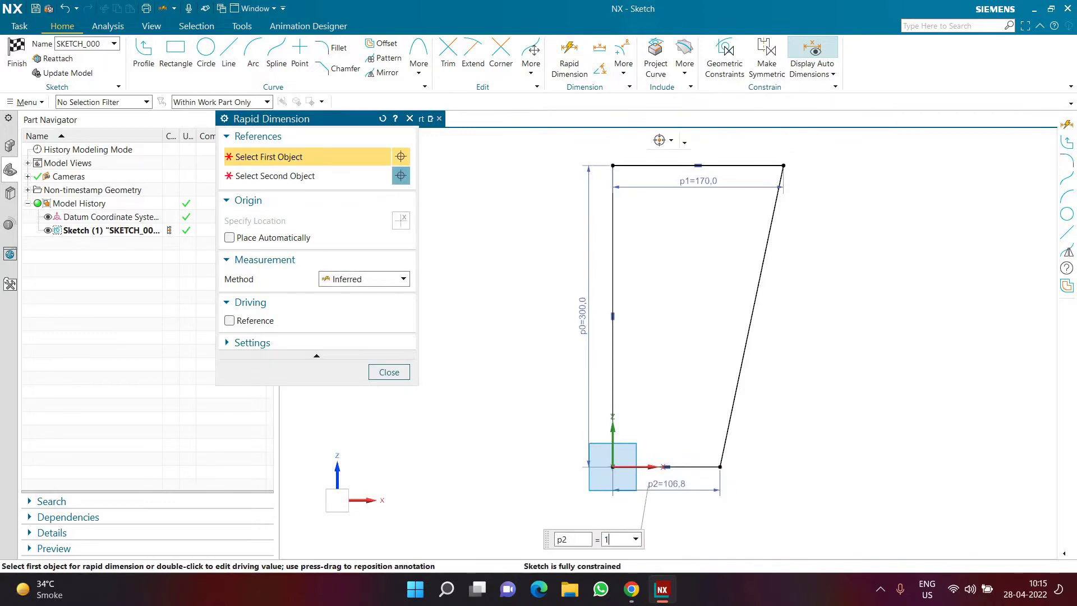
pyautogui.write('100')
pyautogui.press('Return')
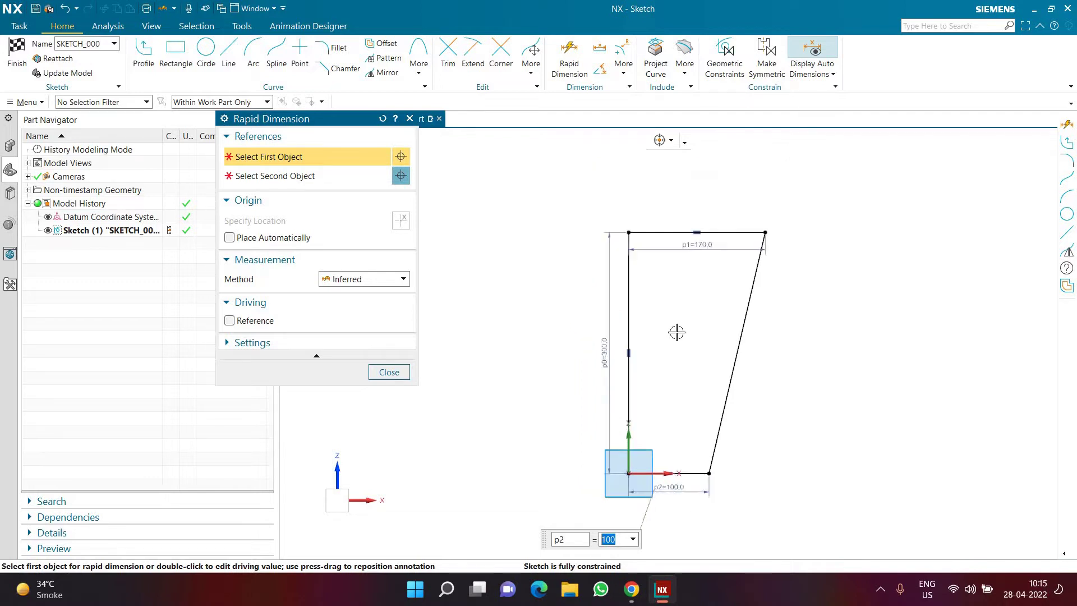
pyautogui.scroll(-2, 678, 329)
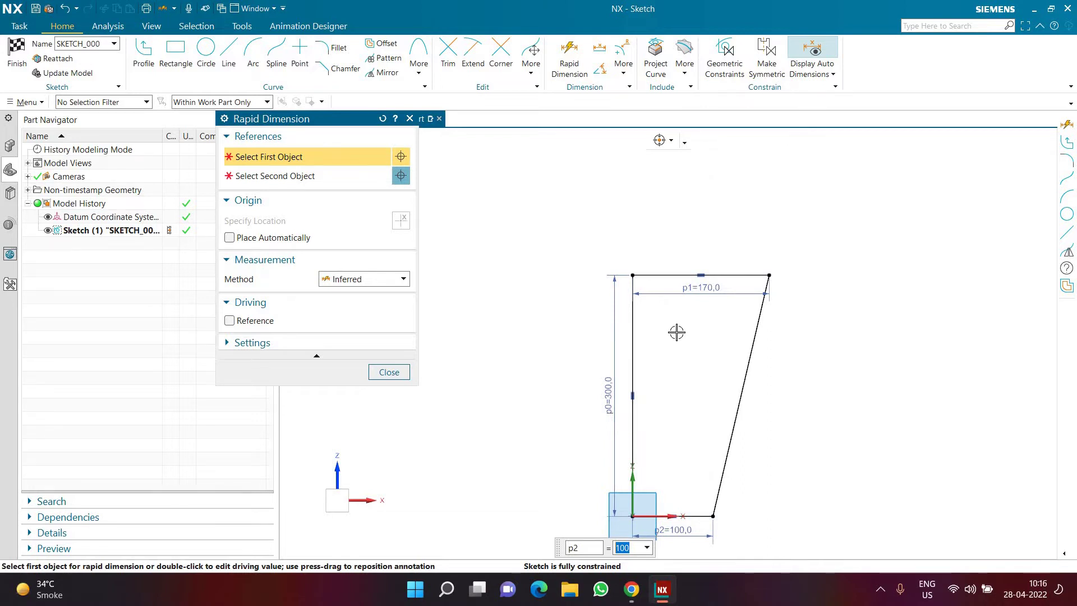
pyautogui.press('Escape')
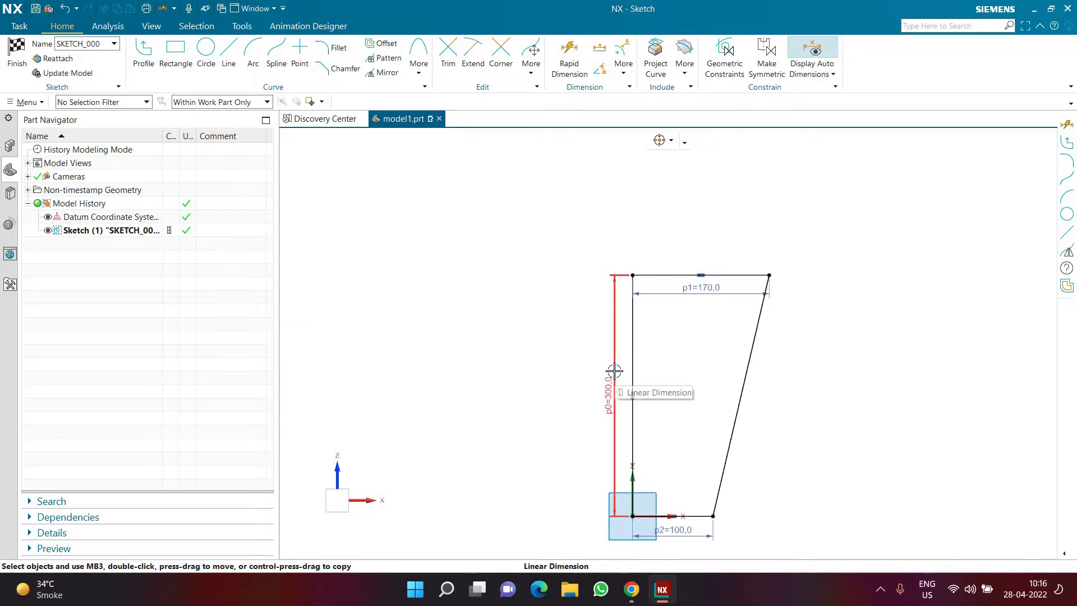
# Set the profile's overall height to 330 mm
pyautogui.doubleClick(615, 370)
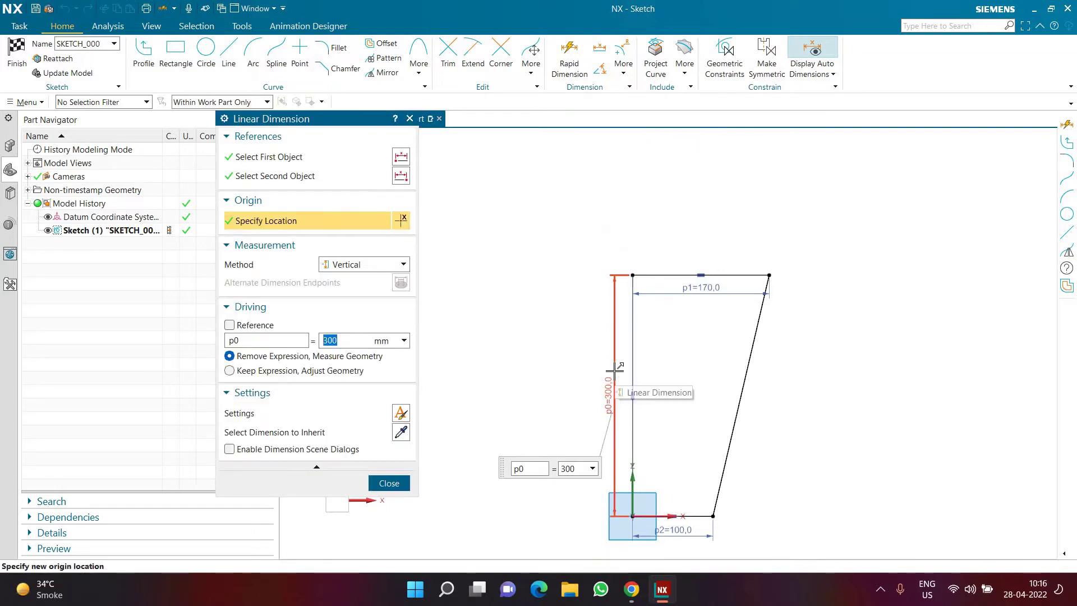
pyautogui.write('33')
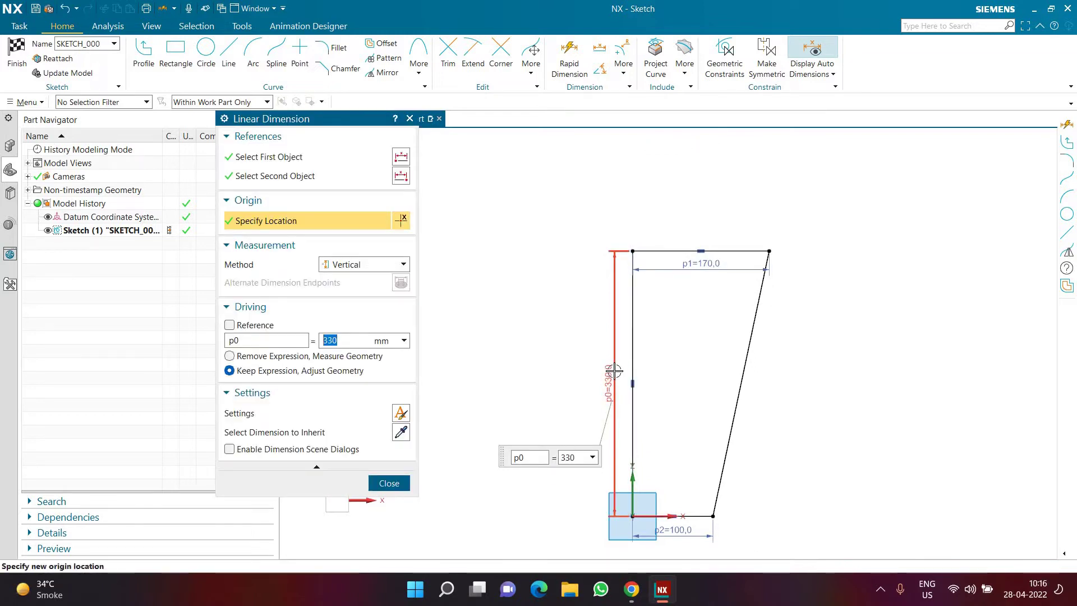
pyautogui.press('Return')
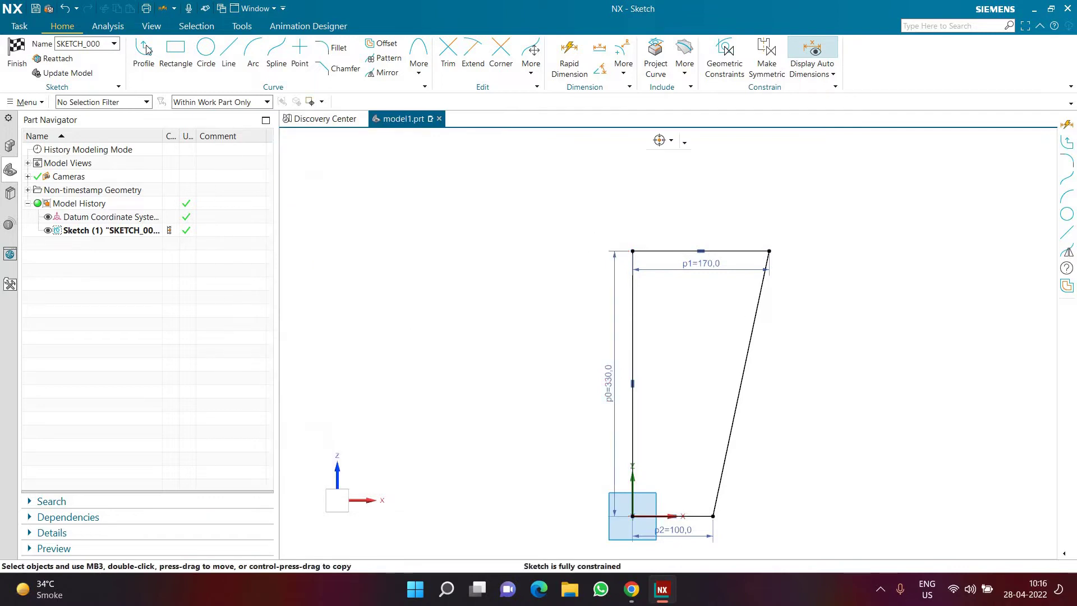
# Draw a line about 155 mm long from the vertical edge to the slanted edge near the profile's top and constrain it horizontal
pyautogui.click(223, 58)
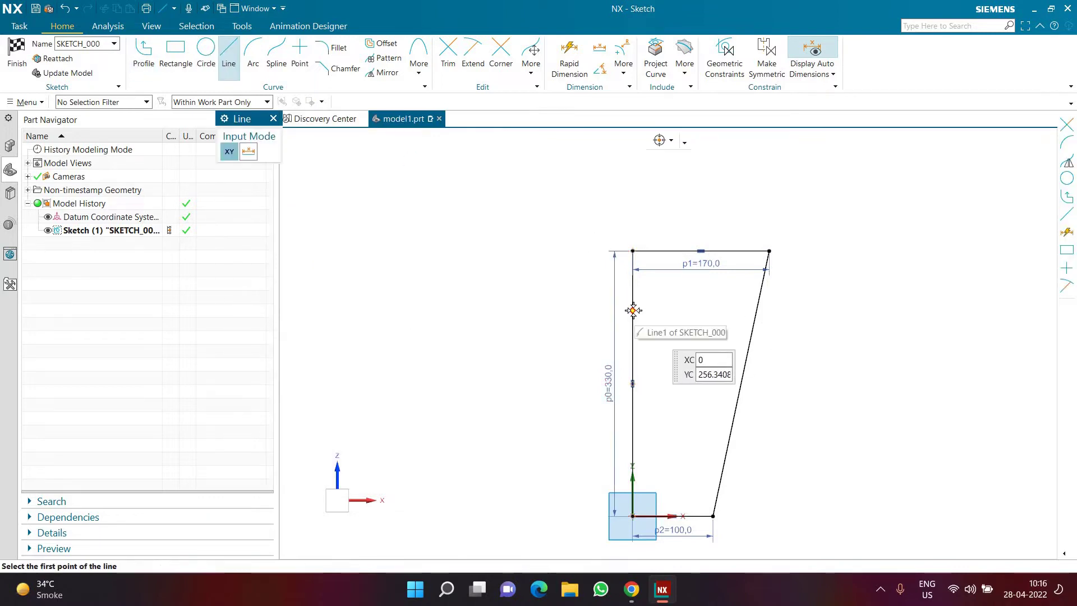
pyautogui.press('Return')
pyautogui.click(757, 309)
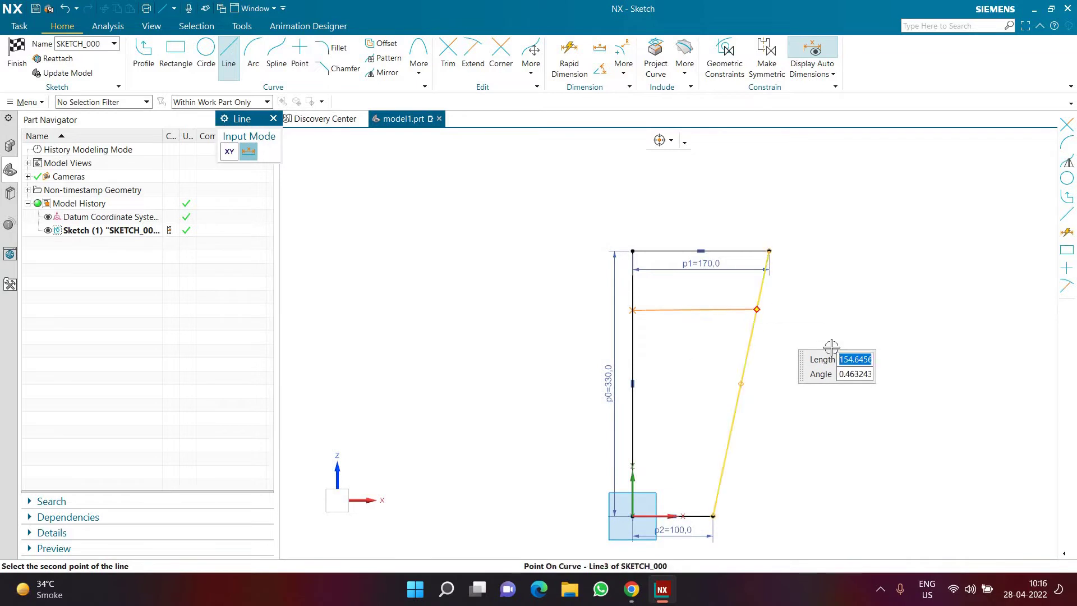
pyautogui.press('Escape')
pyautogui.click(728, 310)
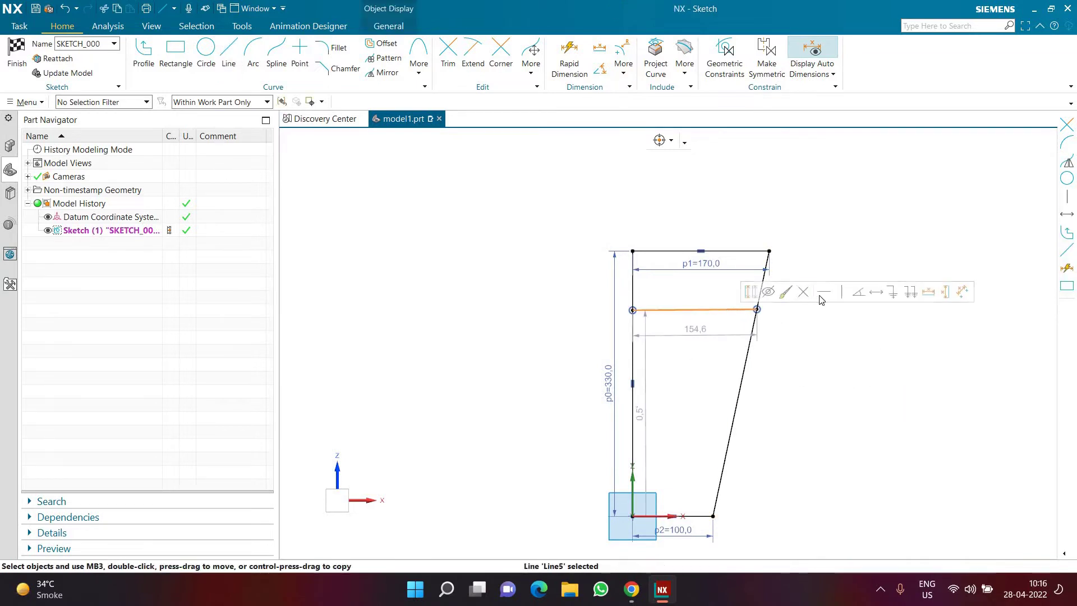
# Dimension the distance between the top edge and the inner horizontal line as 30 mm
pyautogui.click(569, 56)
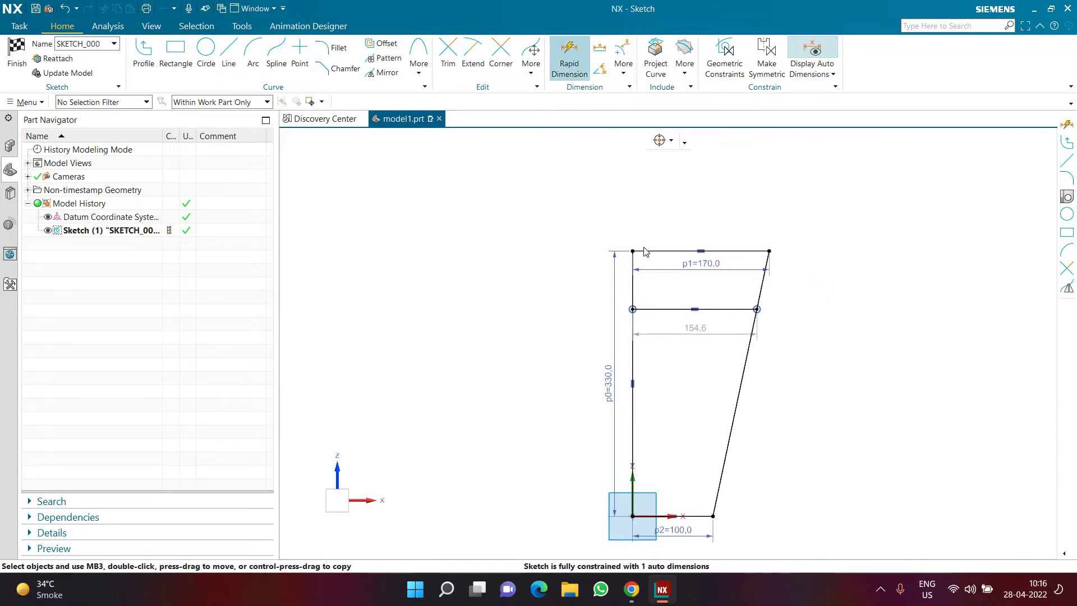
pyautogui.click(662, 249)
pyautogui.click(663, 309)
pyautogui.click(581, 291)
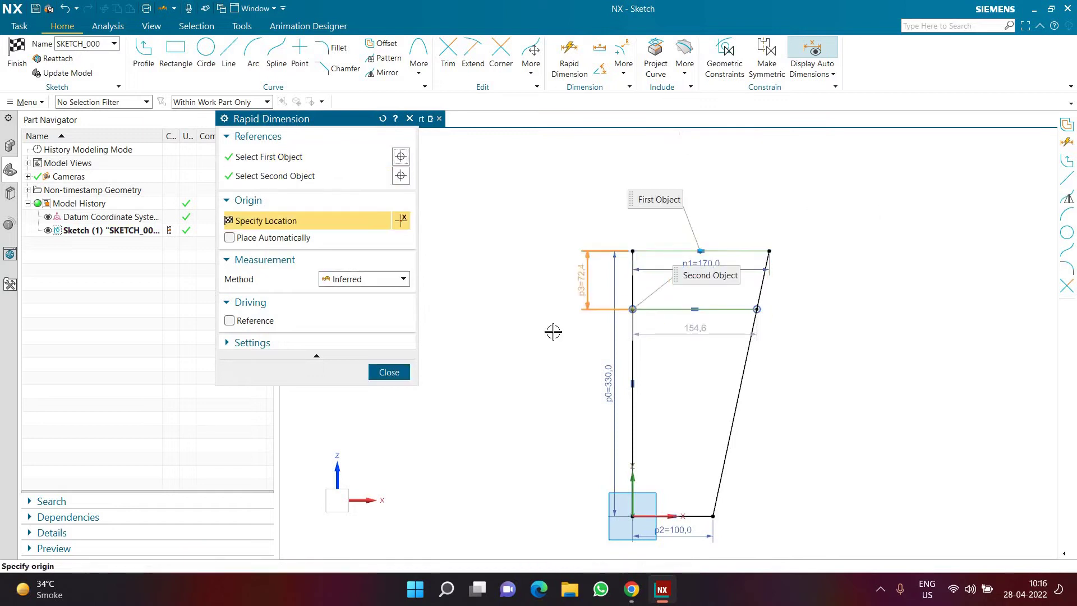
pyautogui.write('30')
pyautogui.press('Return')
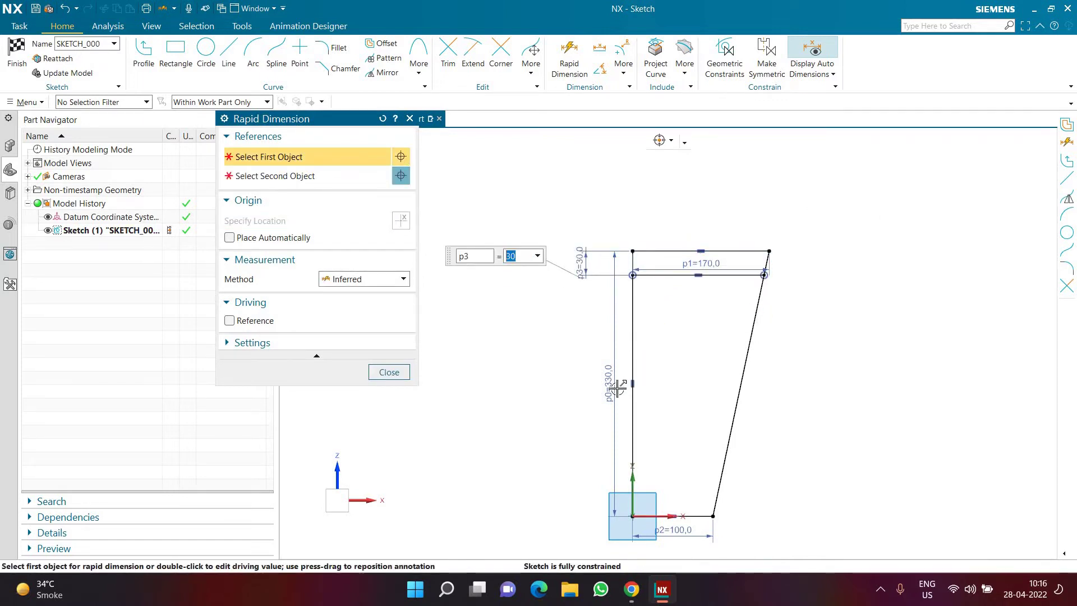
pyautogui.press('Escape')
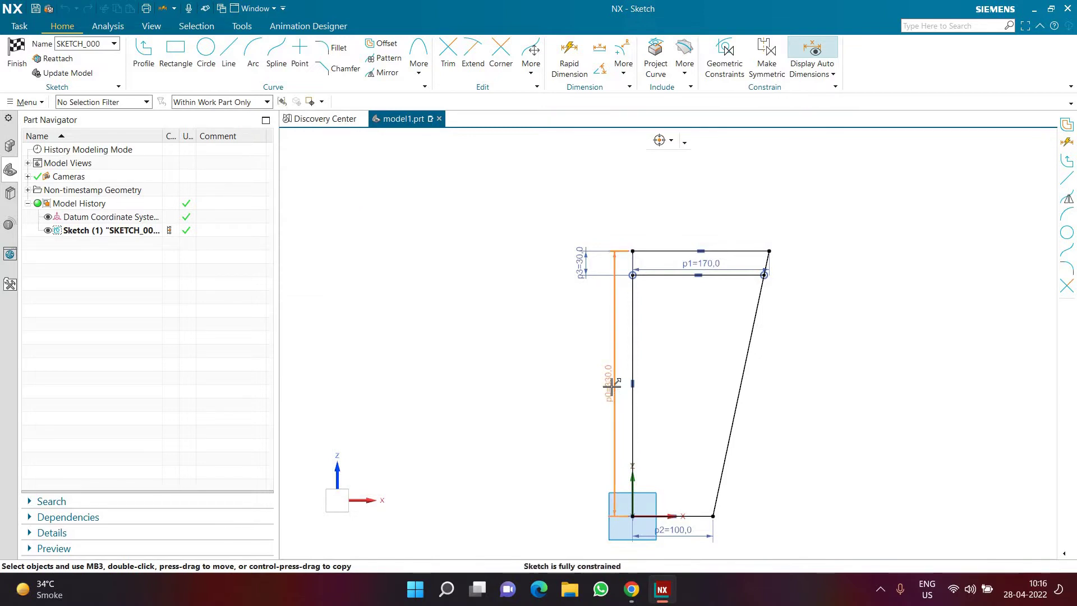
# Set the profile's overall height to 400 mm
pyautogui.doubleClick(611, 386)
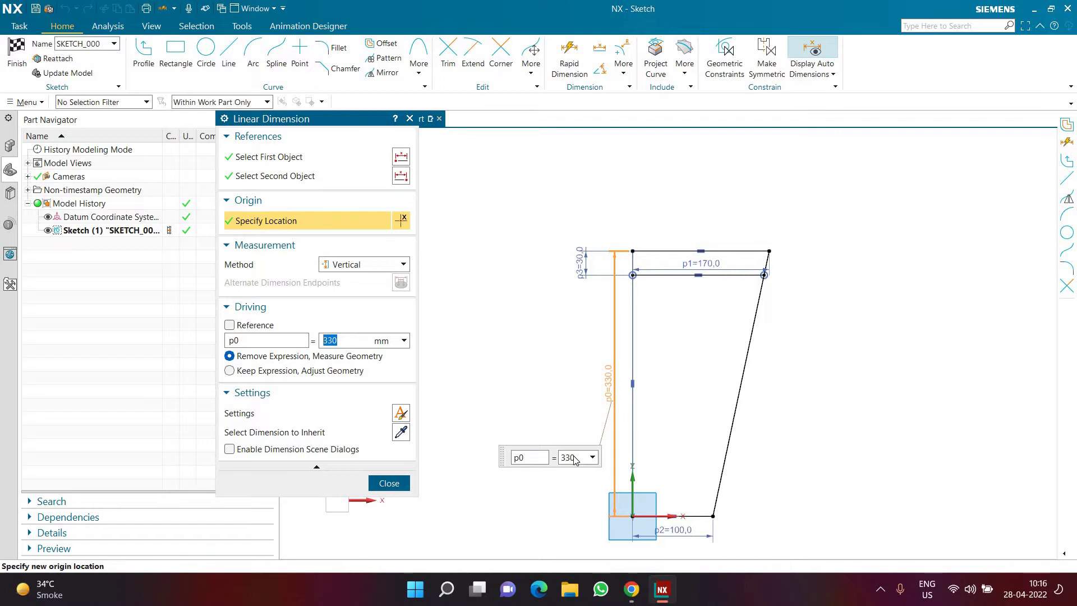
pyautogui.write('400')
pyautogui.press('Return')
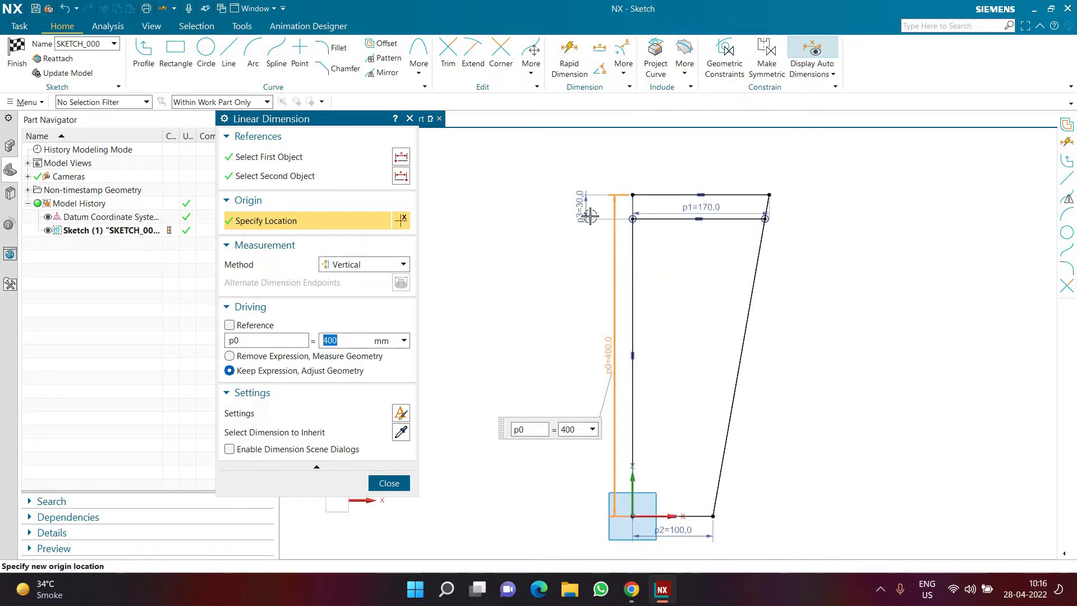
pyautogui.press('Escape')
# Set the distance between the top edge and the inner horizontal line to 100 mm
pyautogui.doubleClick(585, 218)
pyautogui.write('1')
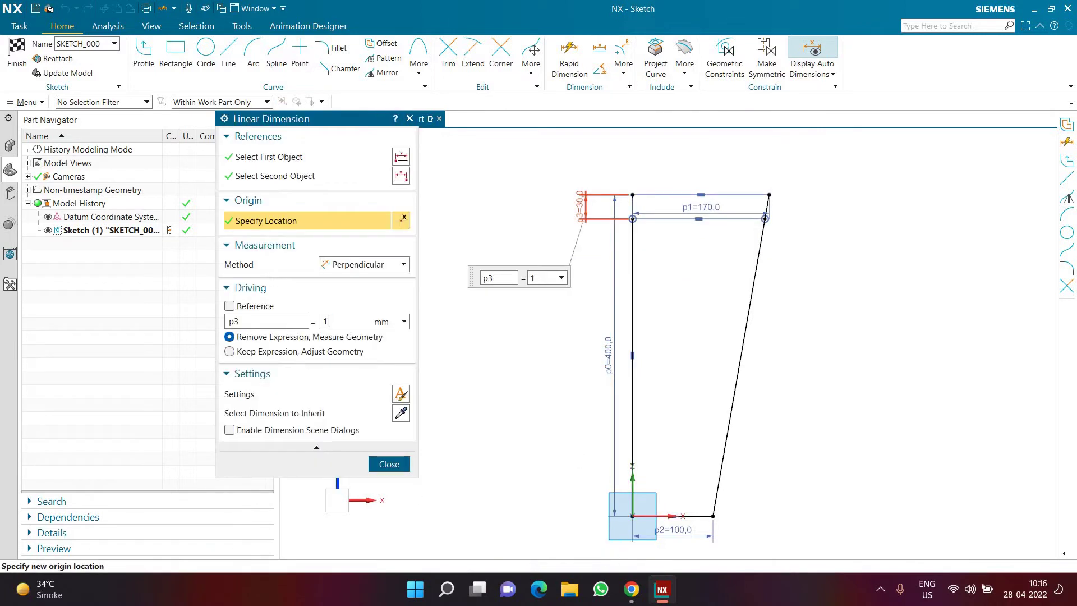
pyautogui.write('00')
pyautogui.press('Return')
pyautogui.press('Escape')
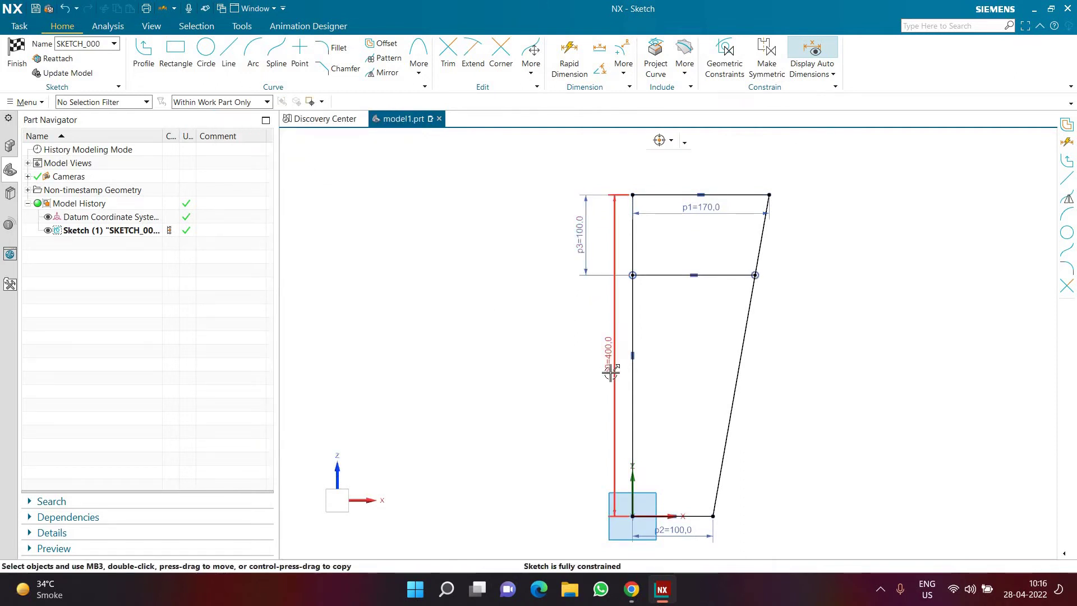
# Set the top edge's length to 200 mm and move the overall height dimension farther out from the profile
pyautogui.doubleClick(699, 214)
pyautogui.write('200')
pyautogui.press('Return')
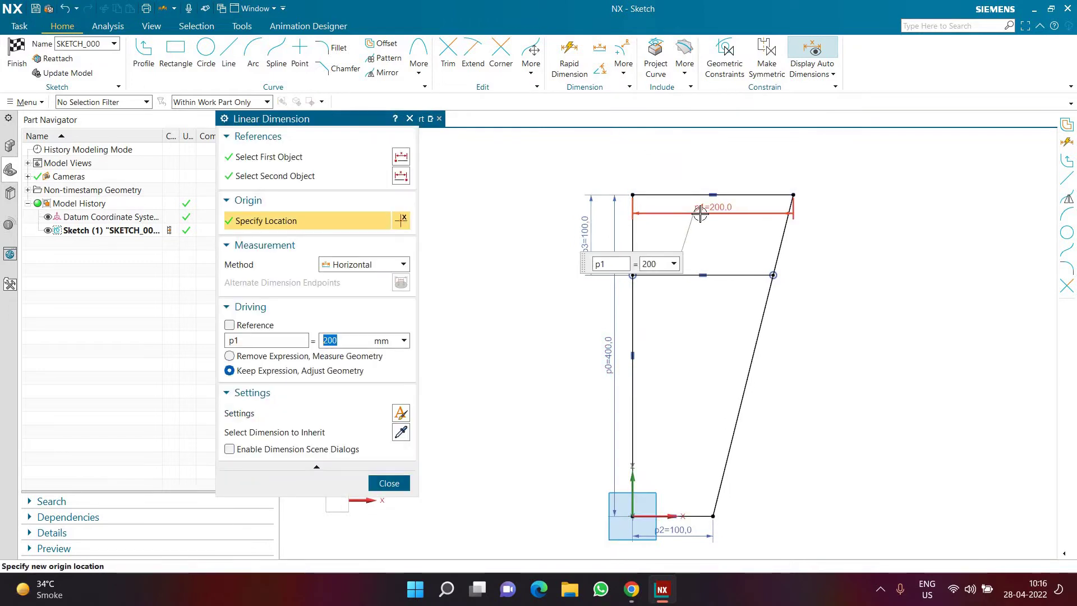
pyautogui.press('Escape')
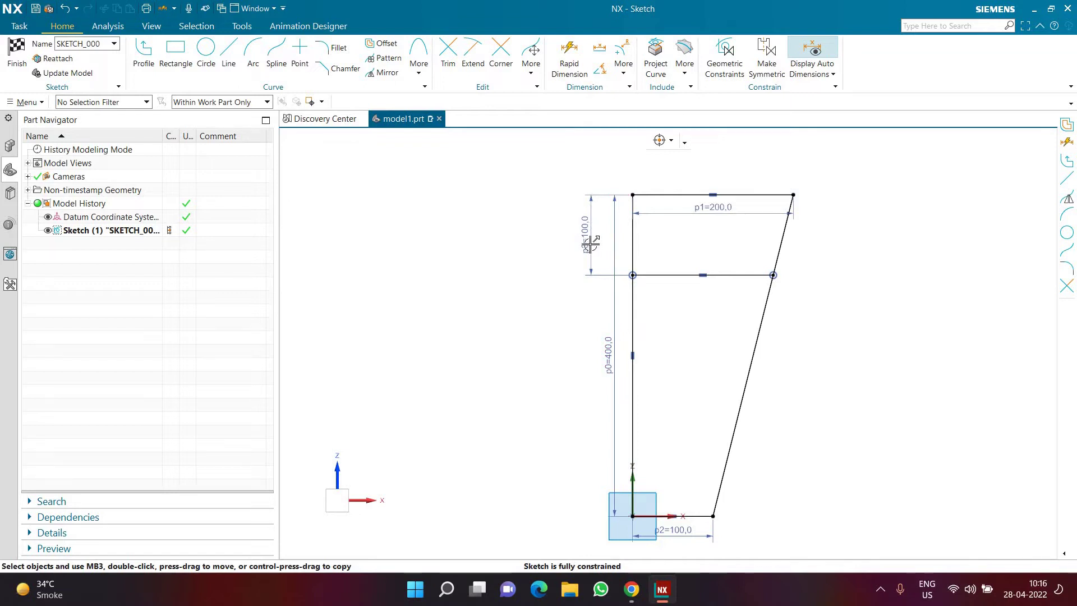
pyautogui.moveTo(608, 340); pyautogui.dragTo(559, 342)
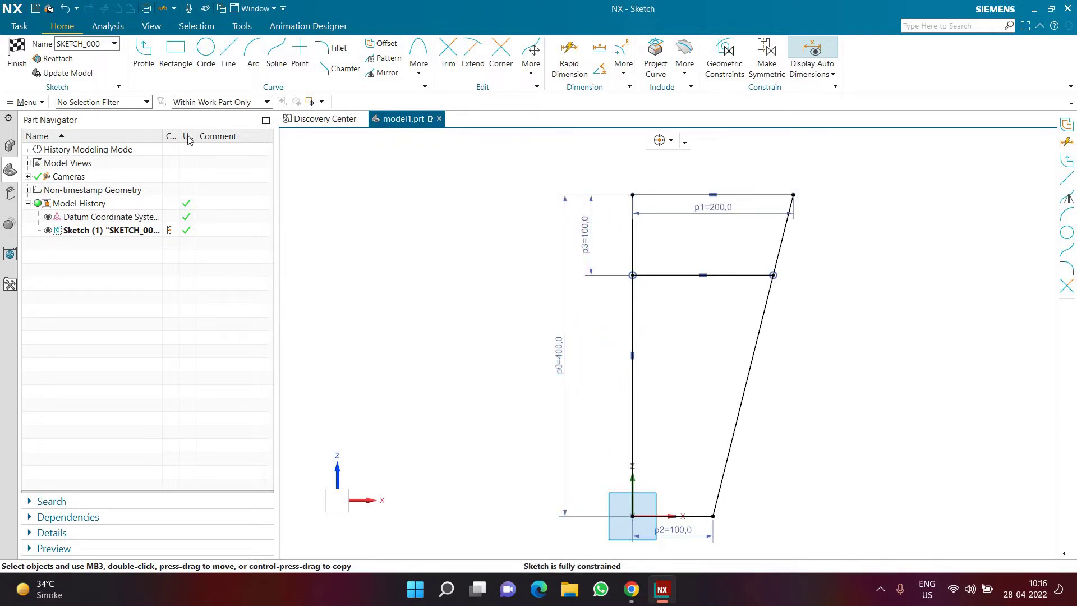
# Draw an inner line about 290 mm long parallel to the slanted edge, continuing with a horizontal line about 87.5 mm long to the vertical edge
pyautogui.click(143, 55)
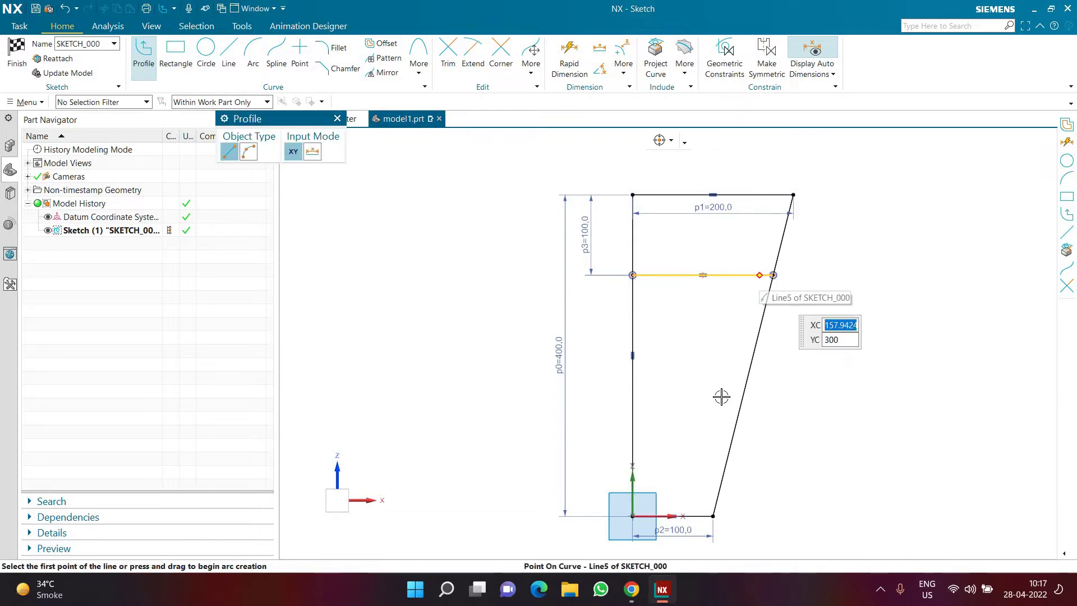
pyautogui.press('Return')
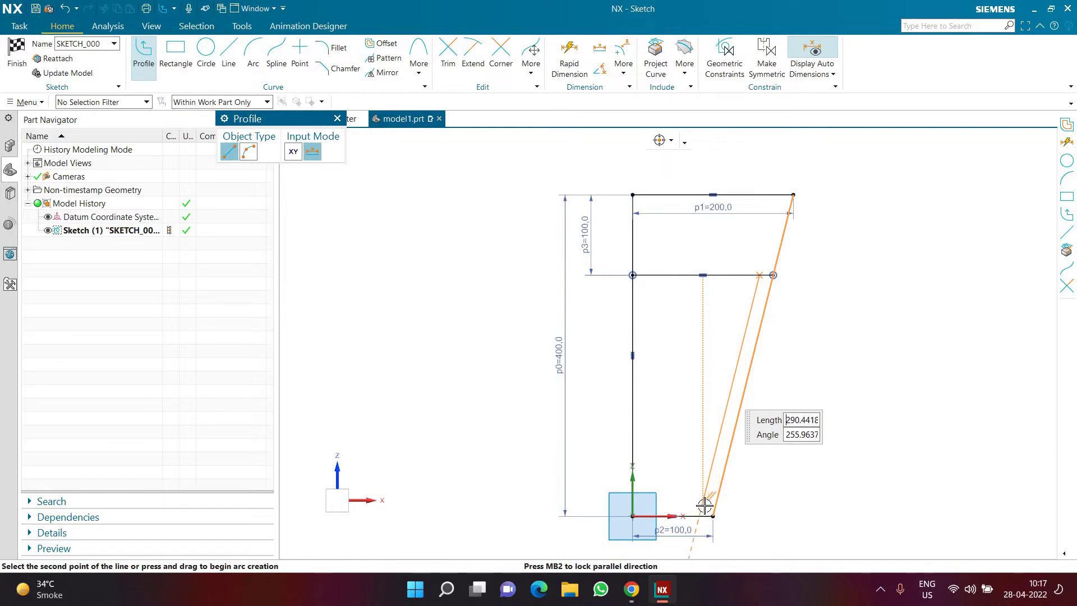
pyautogui.click(703, 501)
pyautogui.click(633, 500)
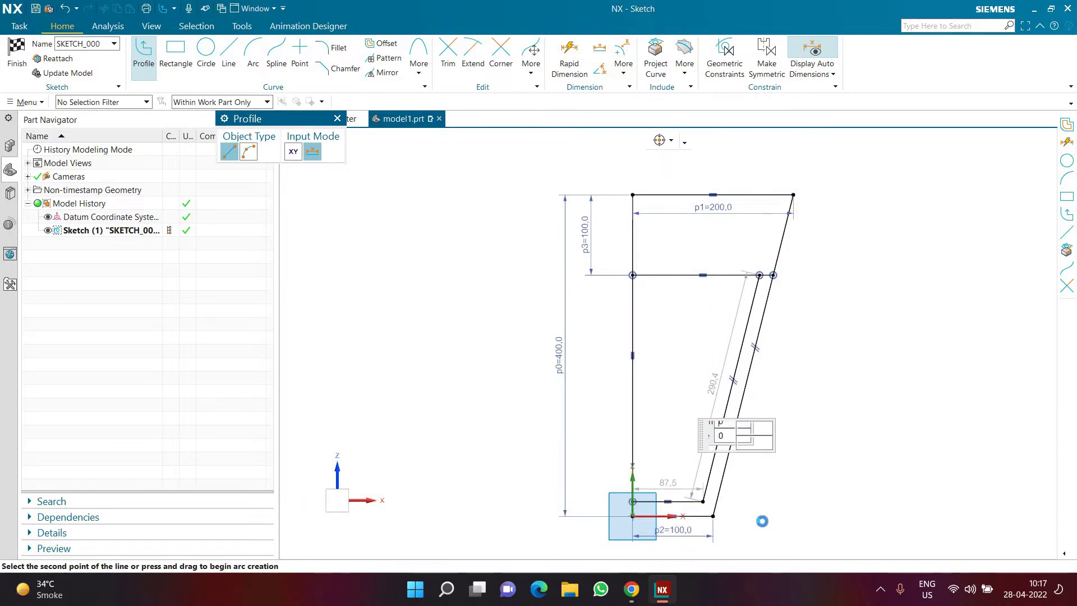
pyautogui.press('Escape')
# Dimension the distance between the inner and outer slanted lines as 10 mm
pyautogui.scroll(2, 721, 373)
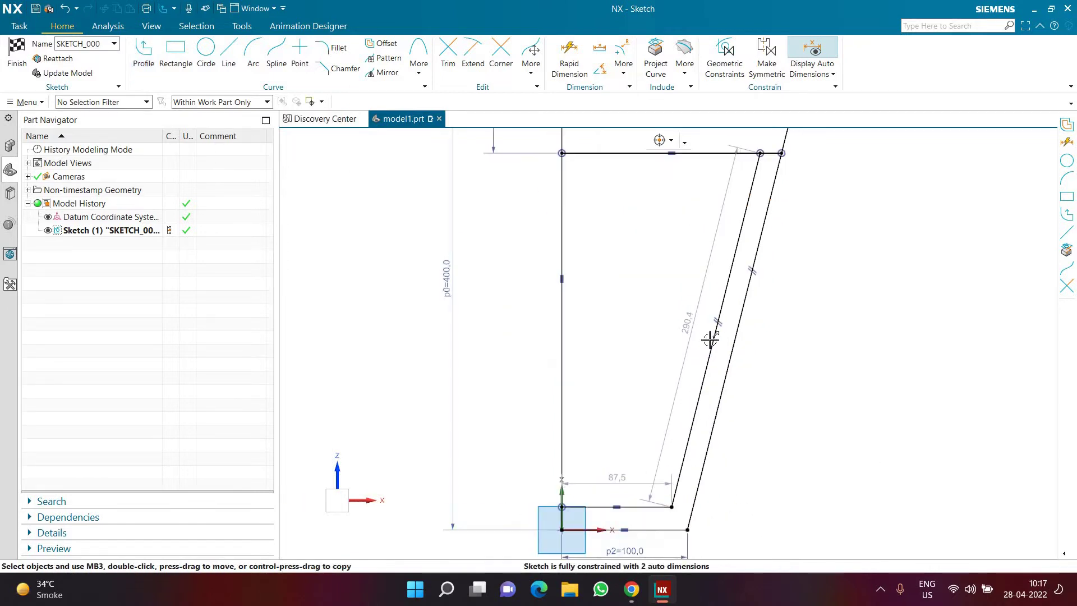
pyautogui.scroll(-2, 722, 368)
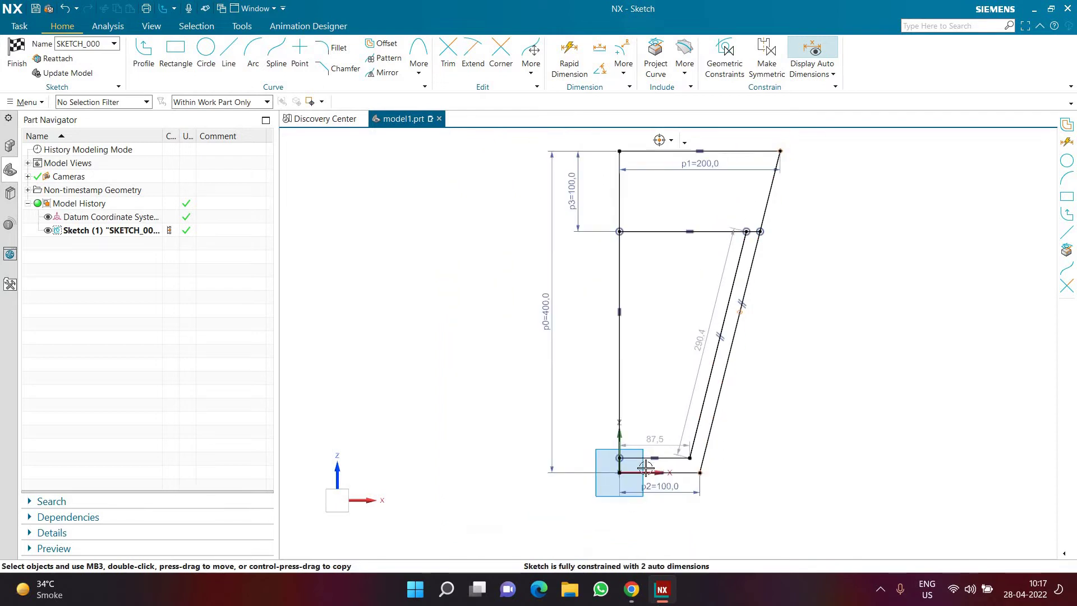
pyautogui.scroll(2, 646, 468)
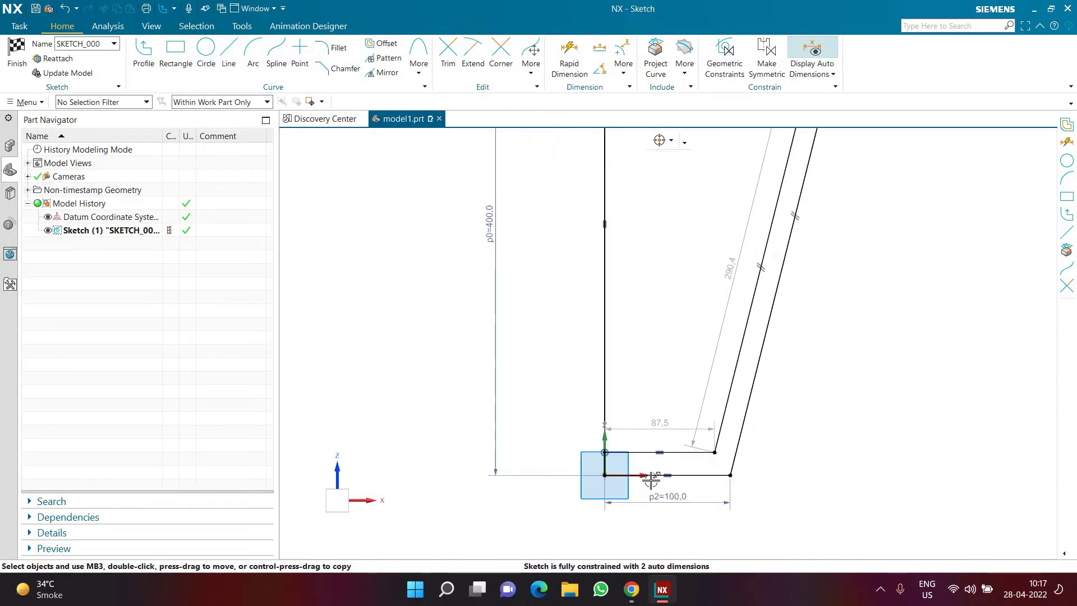
pyautogui.scroll(-2, 651, 481)
pyautogui.click(569, 59)
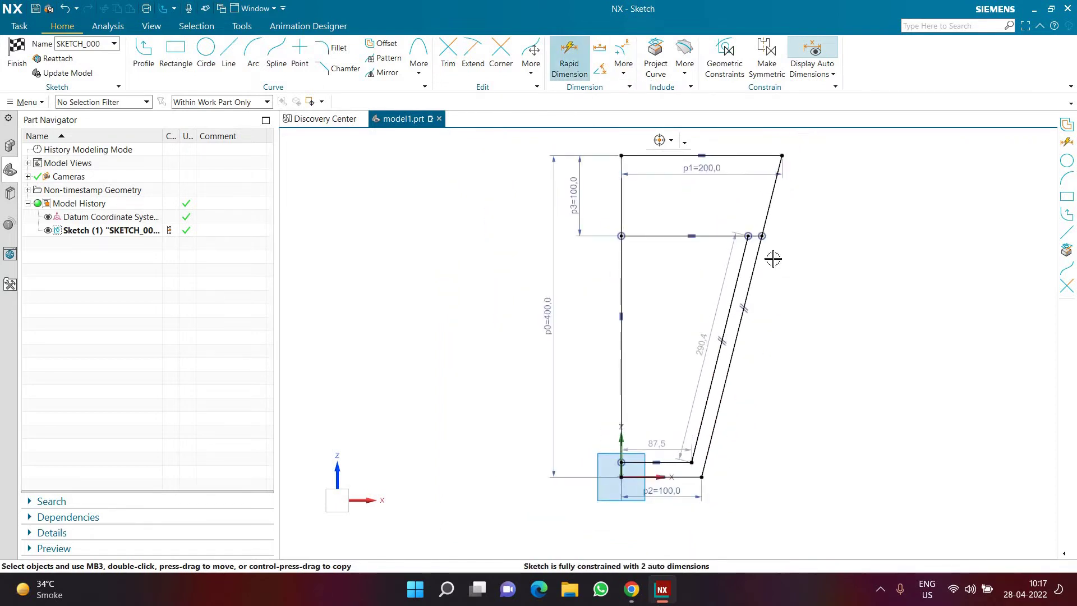
pyautogui.scroll(2, 742, 247)
pyautogui.click(729, 249)
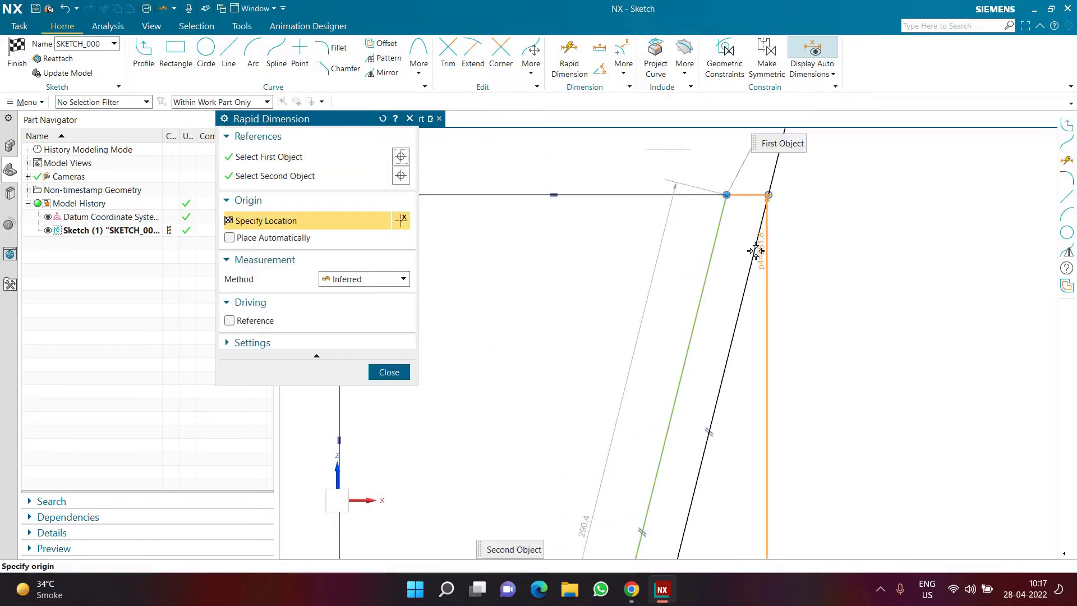
pyautogui.click(733, 247)
pyautogui.click(786, 286)
pyautogui.write('10')
pyautogui.press('Return')
# Dimension the distance between the bottom edge and the inner bottom line as 15 mm
pyautogui.scroll(-3, 594, 325)
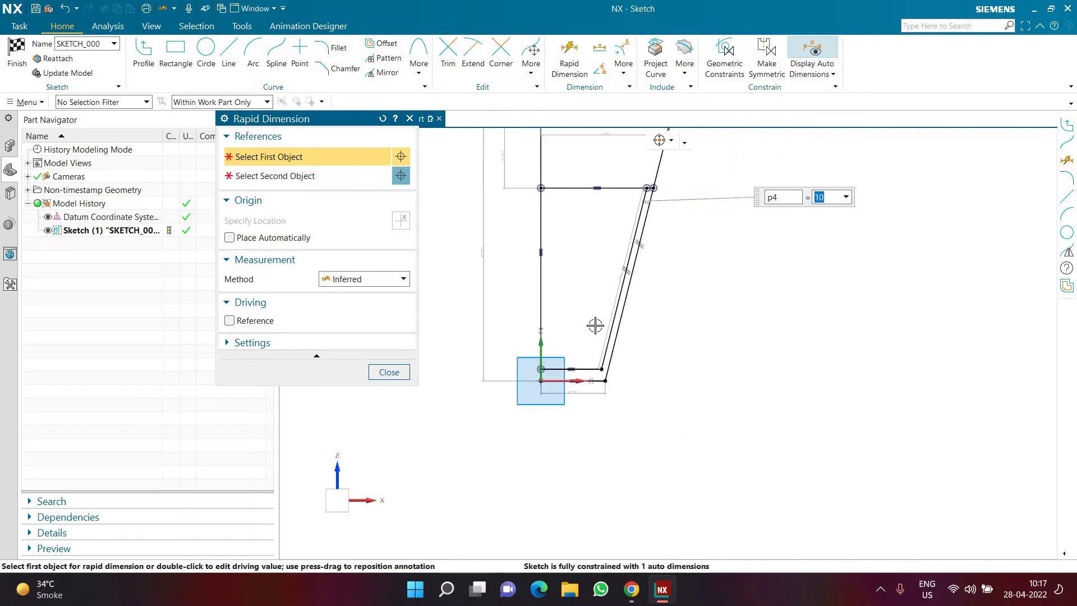
pyautogui.scroll(3, 615, 388)
pyautogui.click(563, 442)
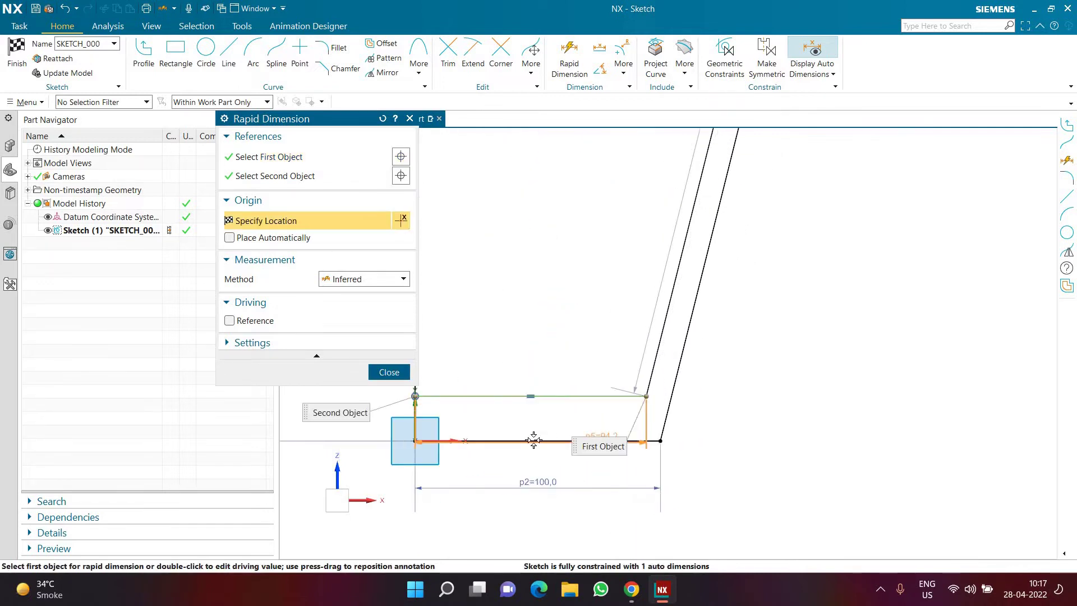
pyautogui.click(472, 441)
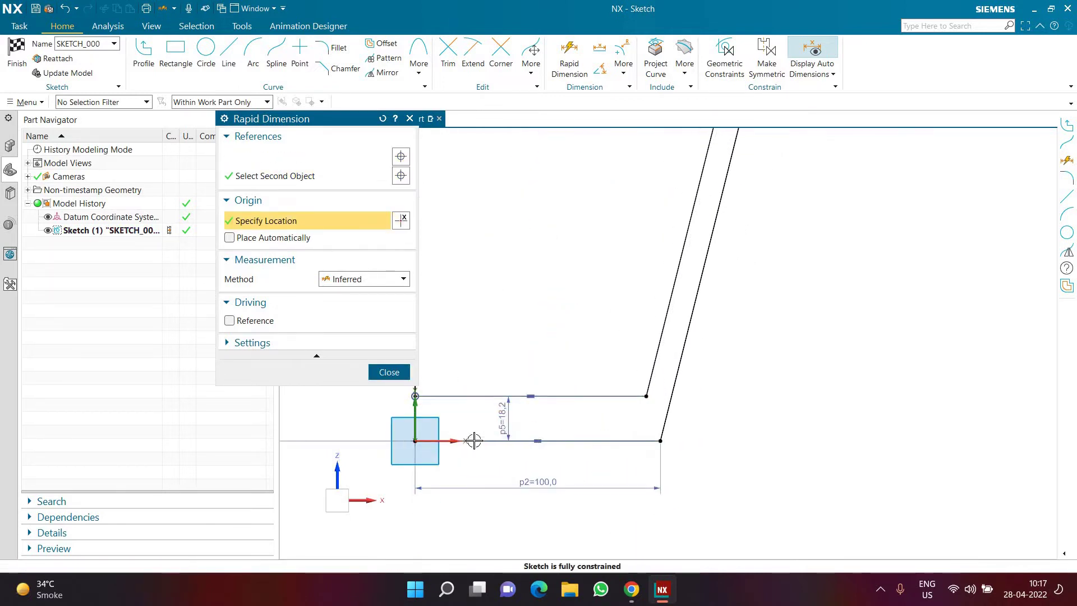
pyautogui.click(505, 421)
pyautogui.write('15')
pyautogui.press('Return')
pyautogui.middleClick(701, 483)
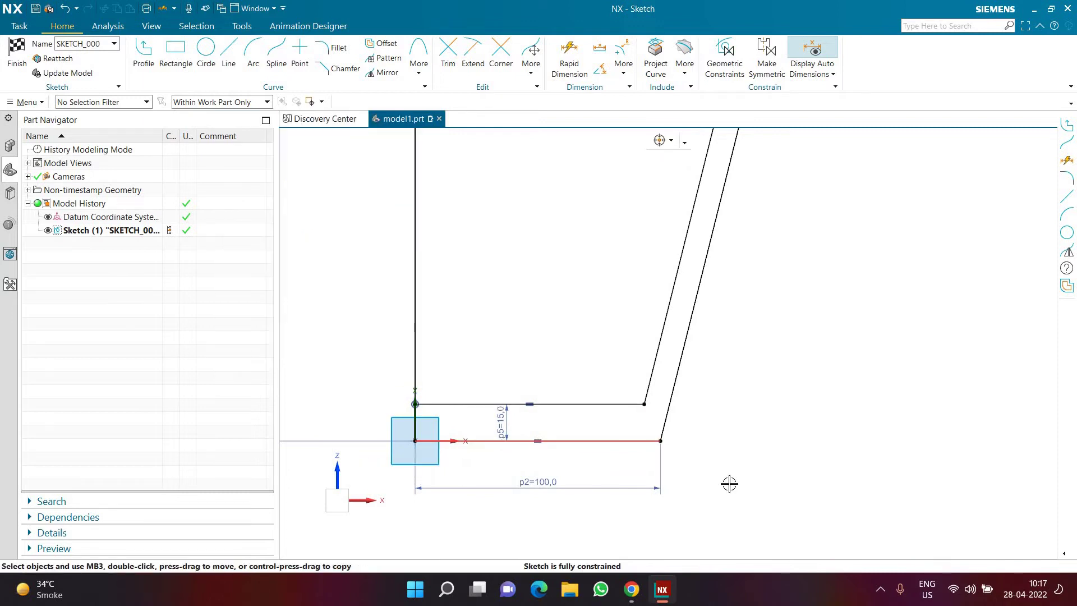
# Finish the sketch and clear its selection in the 3D model
pyautogui.scroll(-3, 726, 478)
pyautogui.scroll(-1, 726, 473)
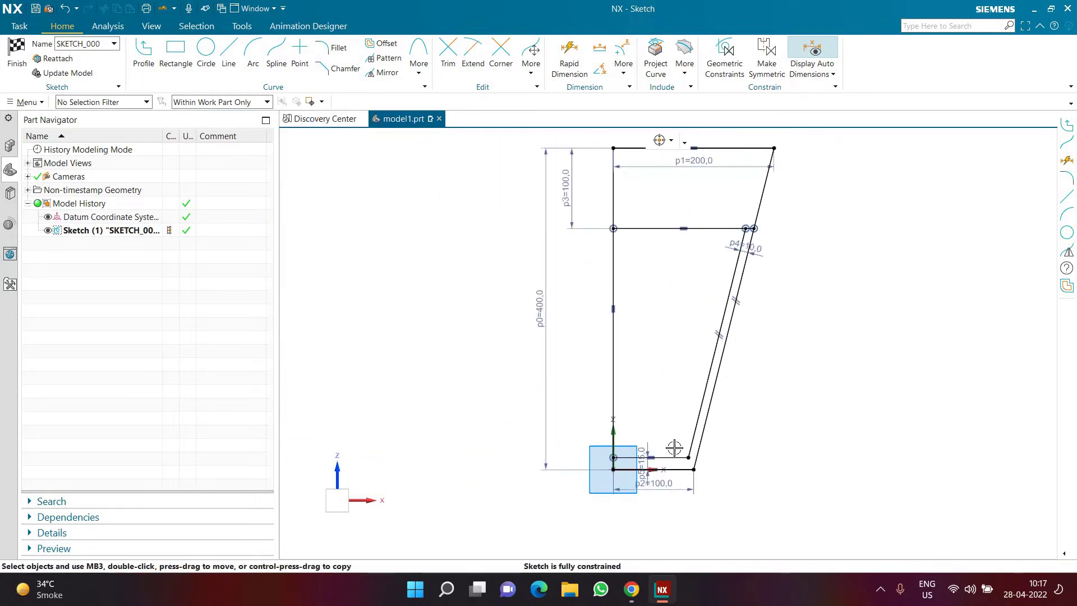
pyautogui.scroll(2, 673, 448)
pyautogui.scroll(-1, 668, 435)
pyautogui.scroll(-1, 678, 366)
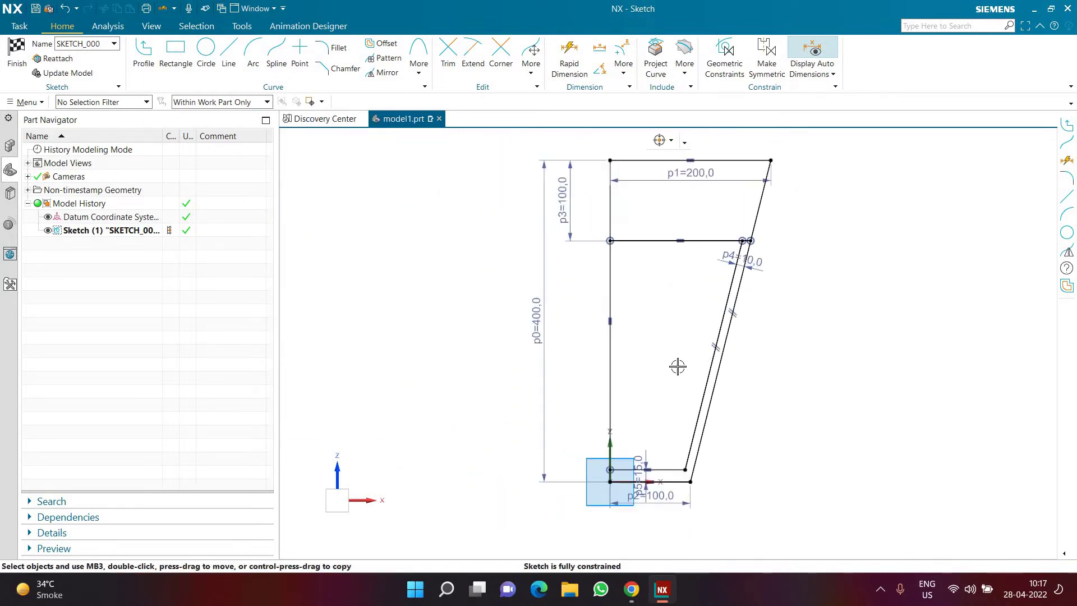
pyautogui.scroll(1, 677, 366)
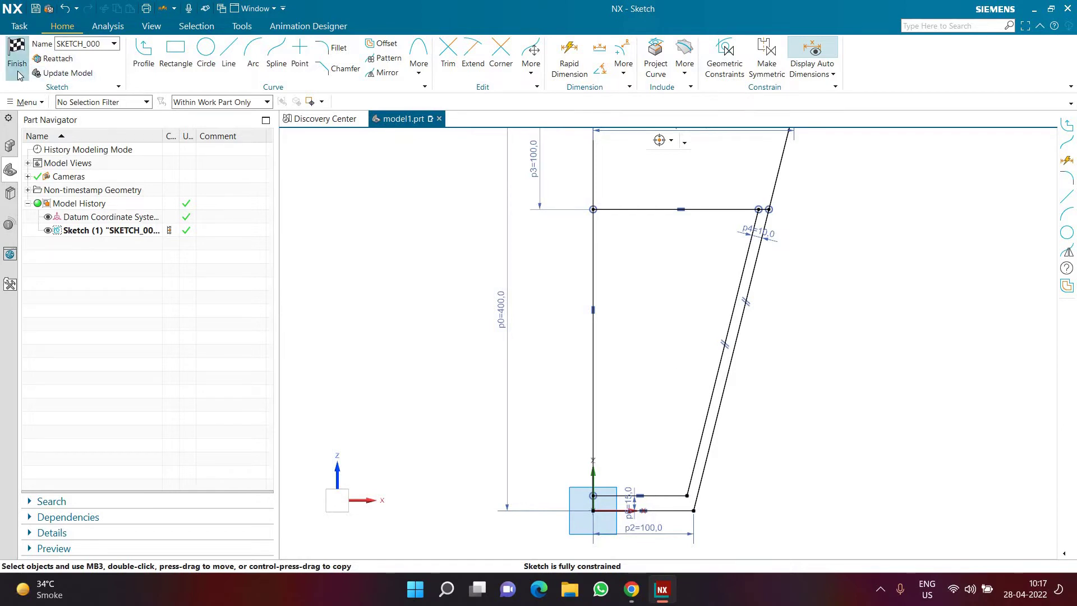
pyautogui.click(16, 54)
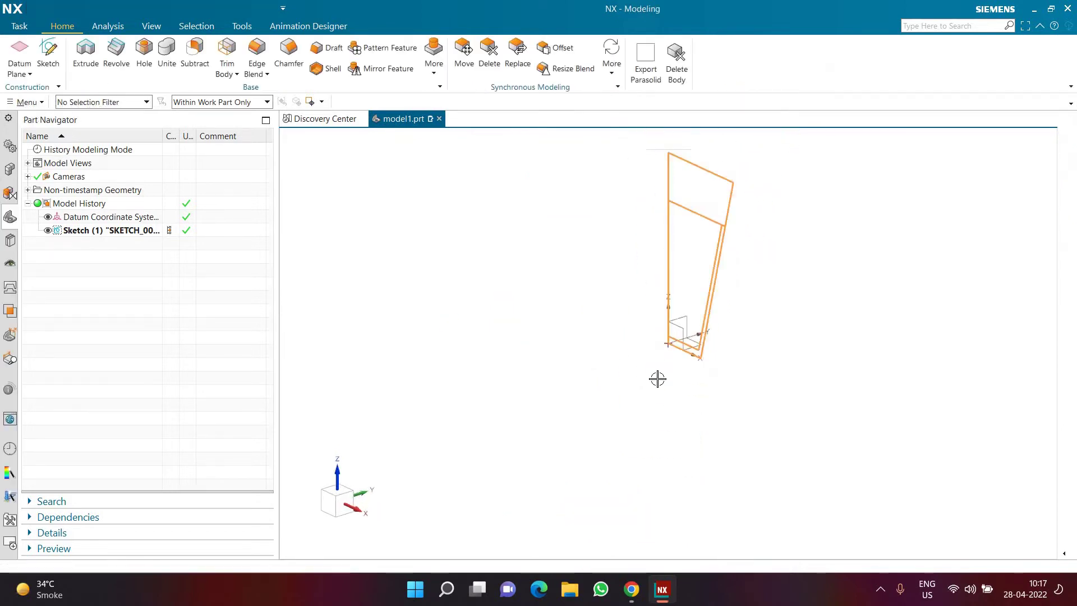
pyautogui.hotkey('ctrl', 'f')
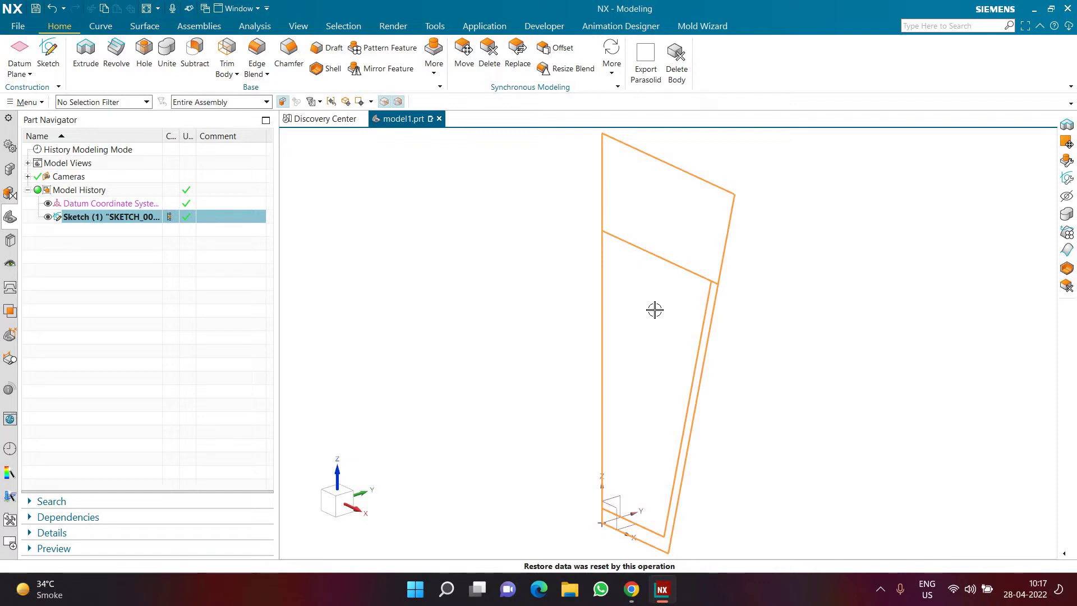
pyautogui.press('Escape')
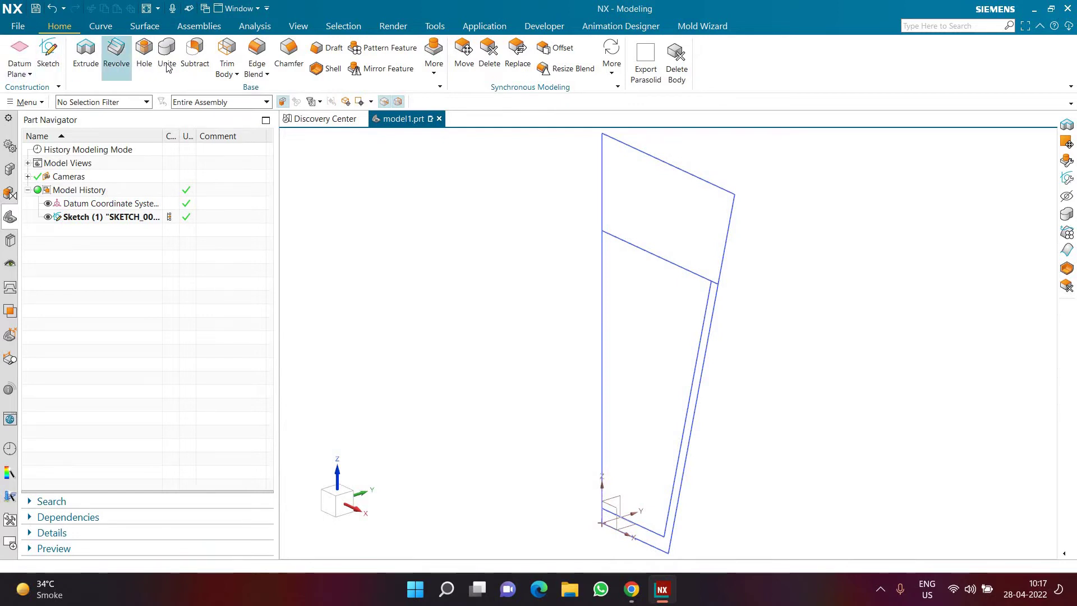
# Start a Revolve and select the outer outline below the inner horizontal line as single curves, stopping at intersections
pyautogui.press('r')
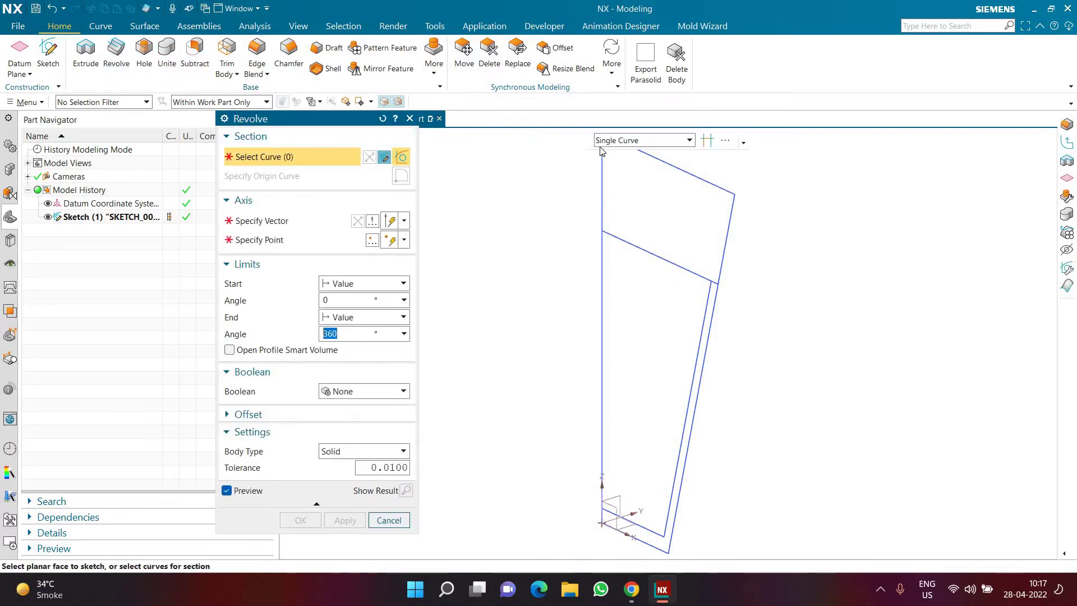
pyautogui.click(647, 145)
pyautogui.click(634, 153)
pyautogui.click(697, 145)
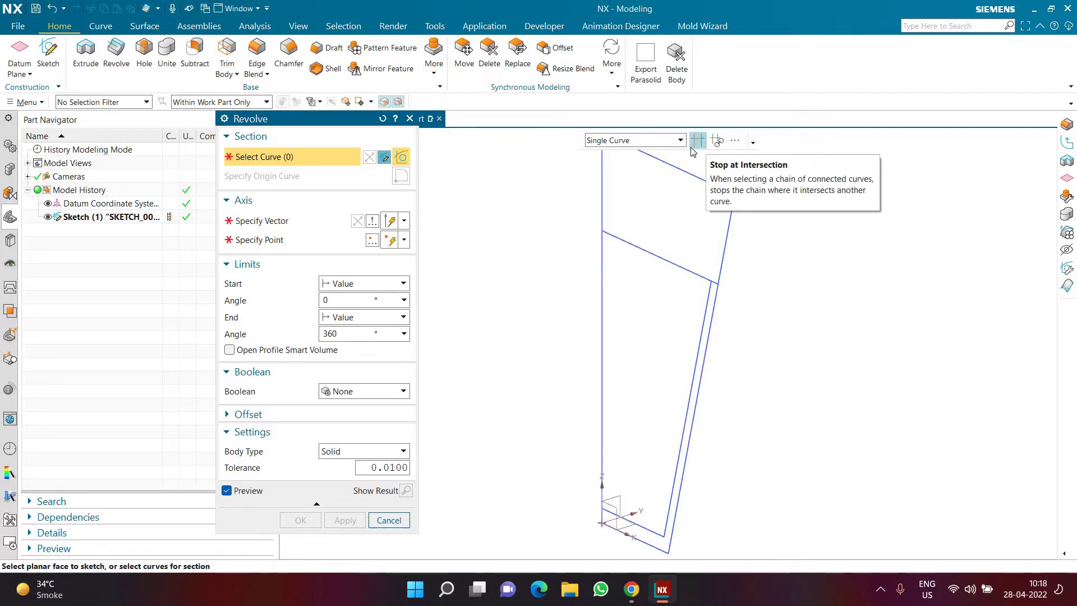
pyautogui.click(707, 346)
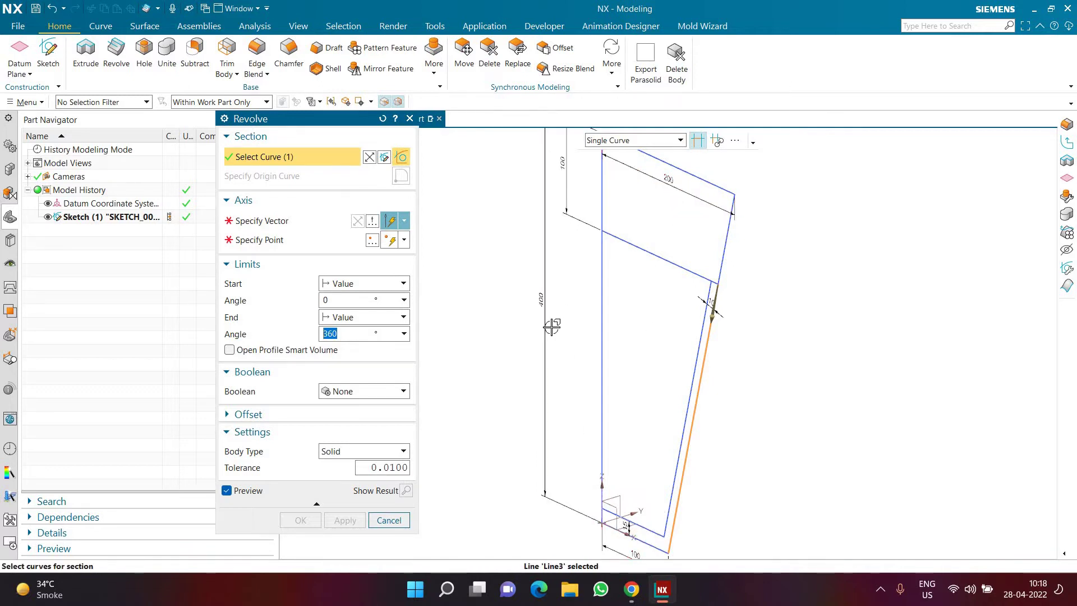
pyautogui.click(711, 284)
pyautogui.scroll(5, 710, 283)
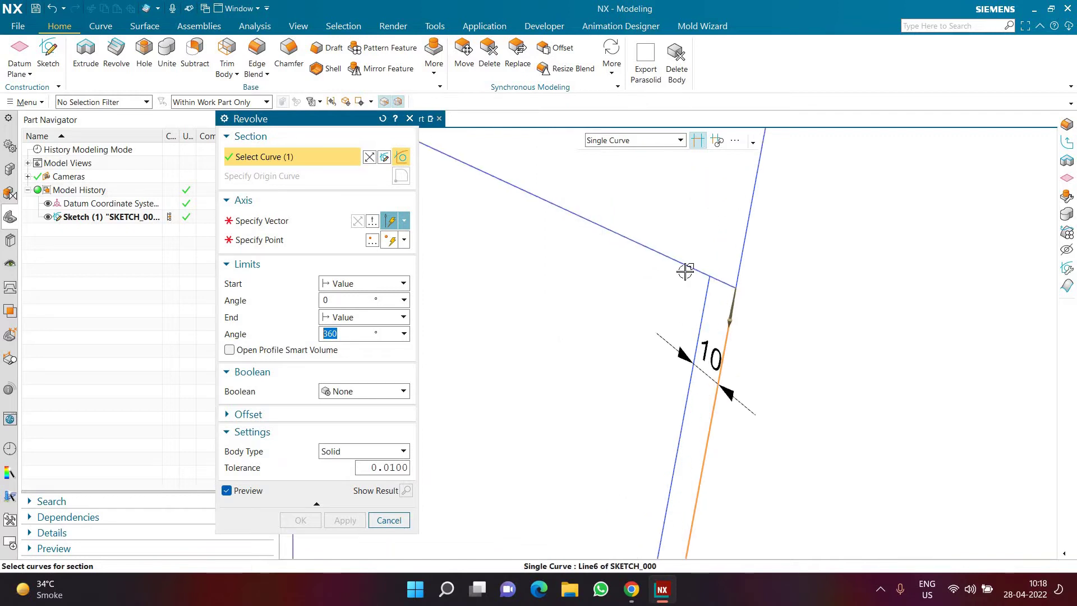
pyautogui.click(668, 256)
pyautogui.scroll(-5, 628, 314)
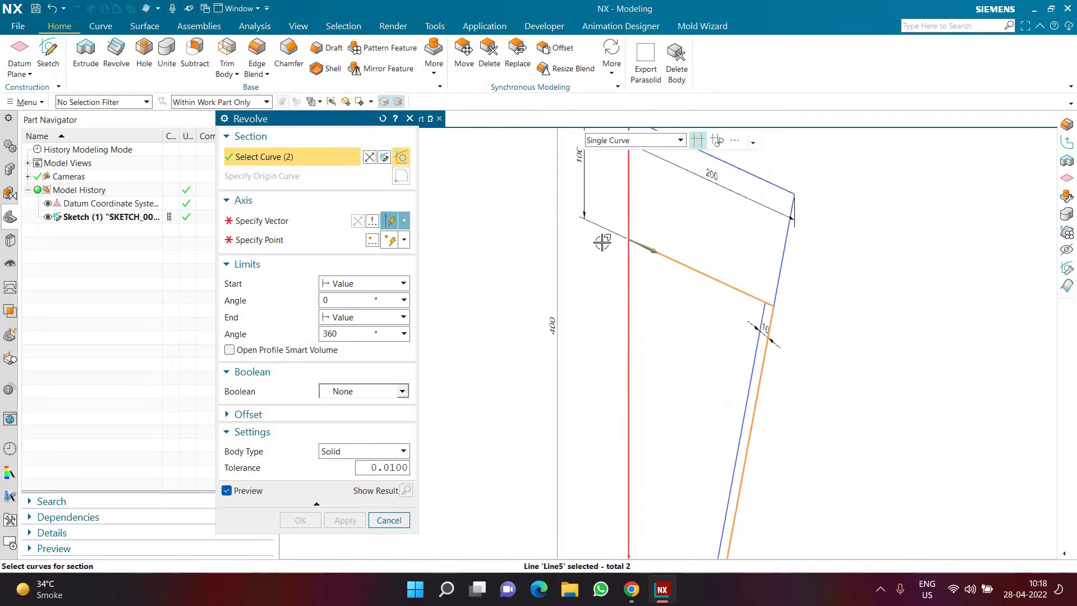
pyautogui.scroll(7, 617, 360)
pyautogui.click(621, 383)
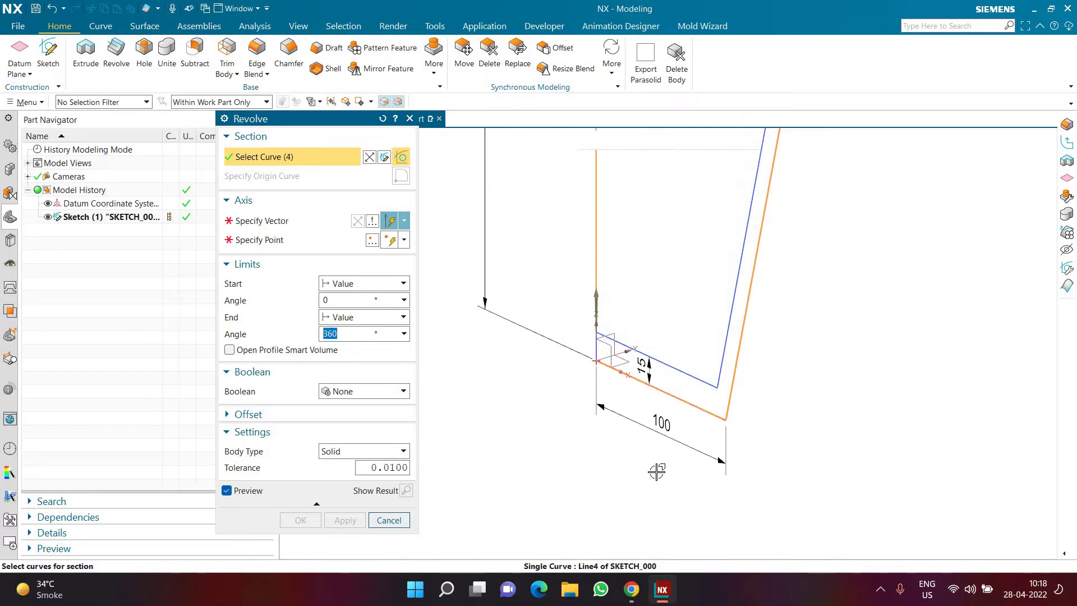
pyautogui.scroll(-4, 656, 473)
pyautogui.scroll(-2, 601, 307)
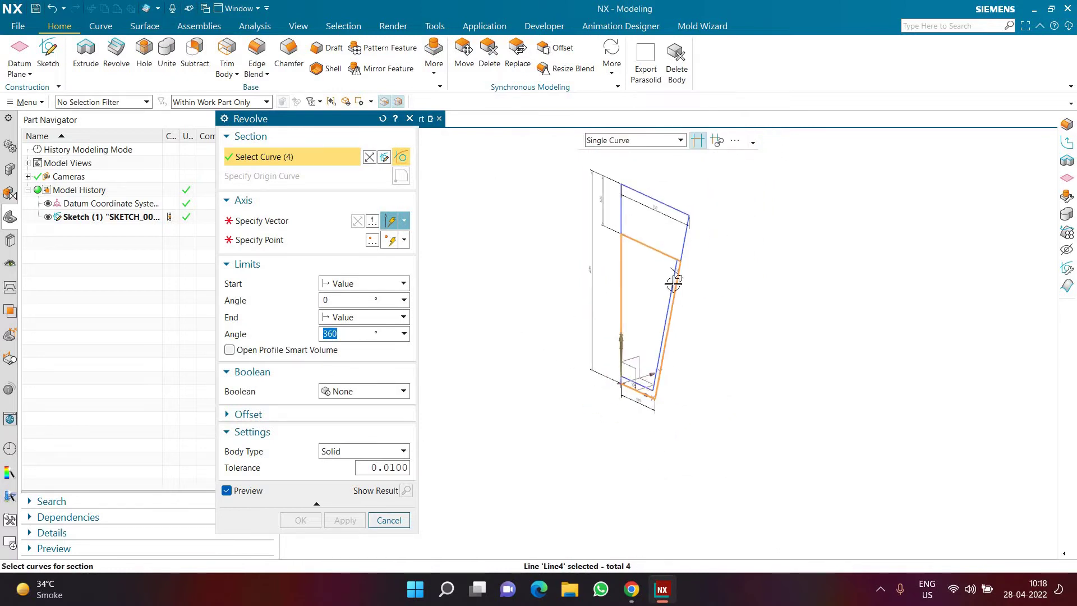
pyautogui.scroll(2, 623, 228)
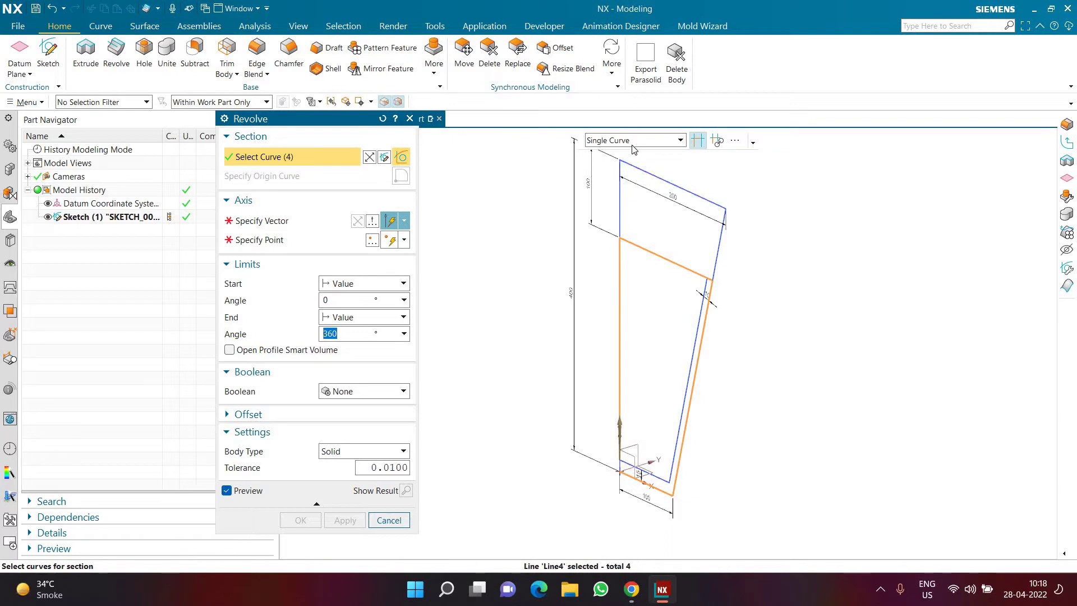
# Try to revolve the selected section 360° about the vertical edge with no Boolean, and reset the Revolve settings
pyautogui.click(297, 220)
pyautogui.click(617, 295)
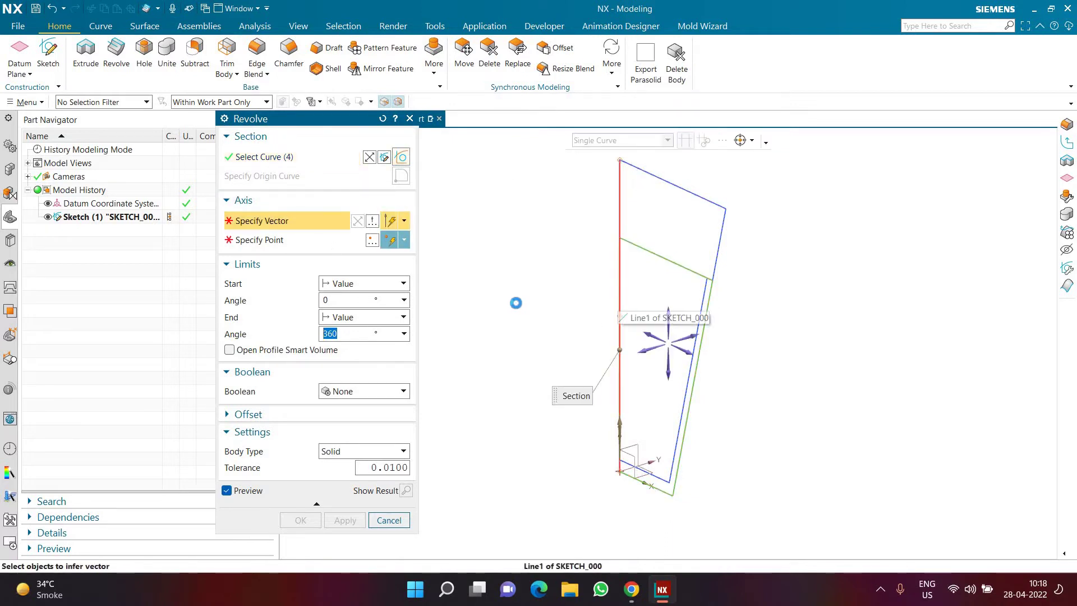
pyautogui.click(353, 329)
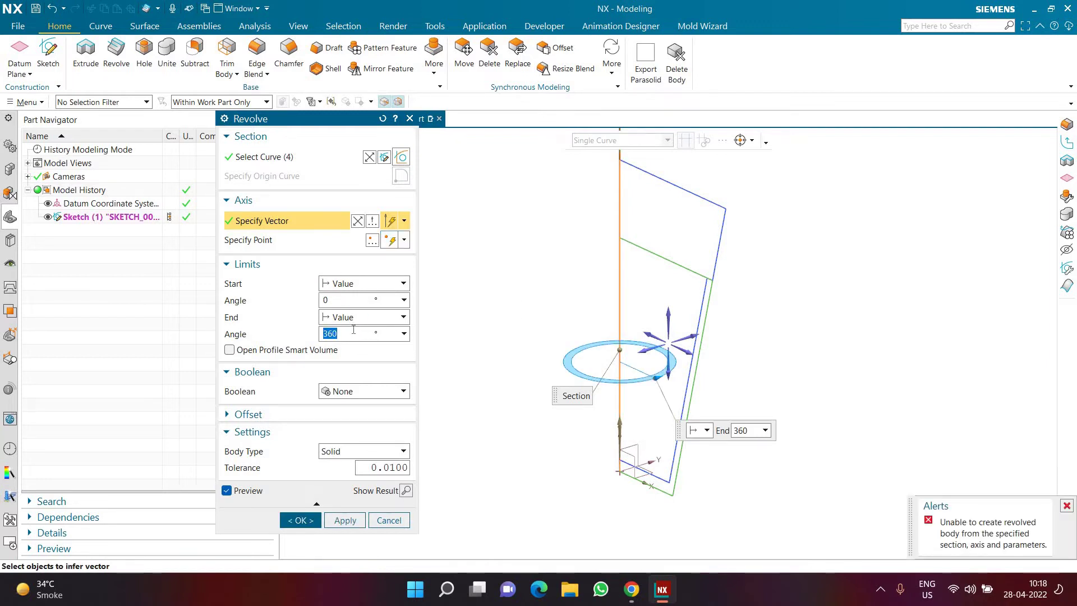
pyautogui.click(367, 393)
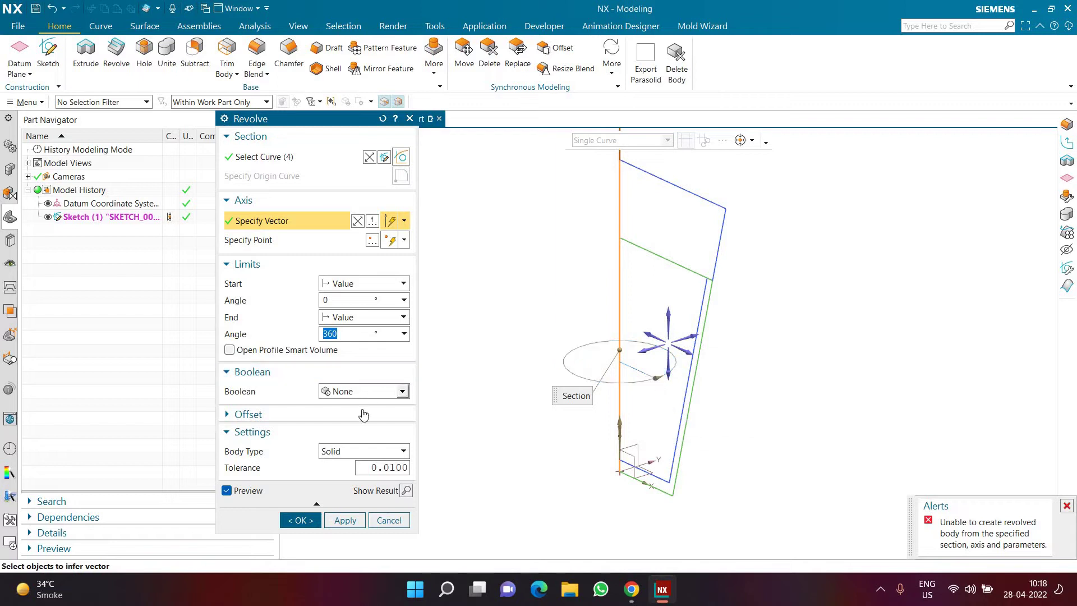
pyautogui.click(362, 410)
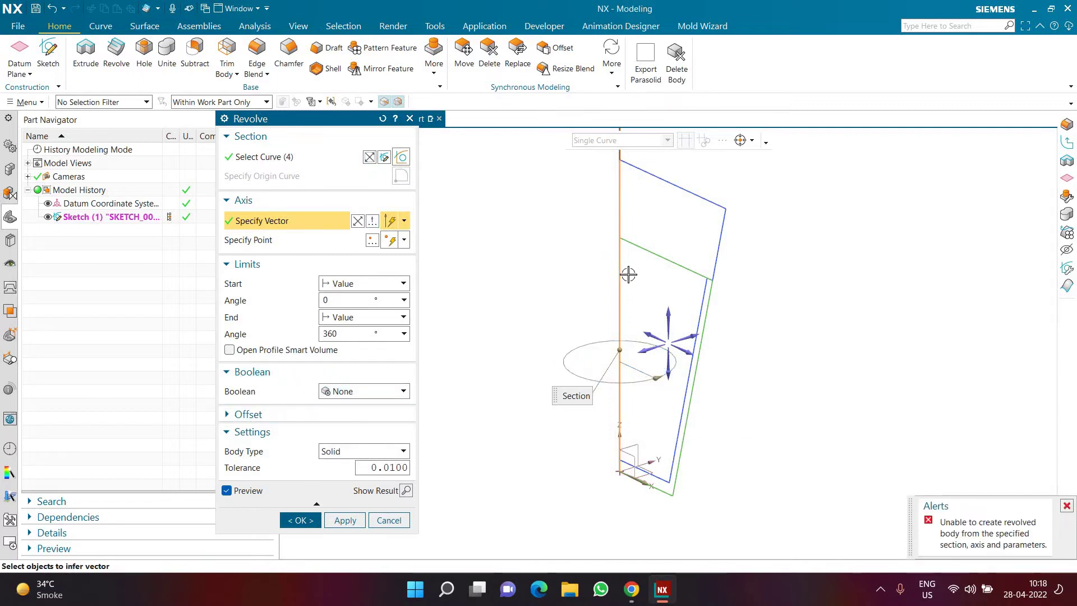
pyautogui.click(382, 119)
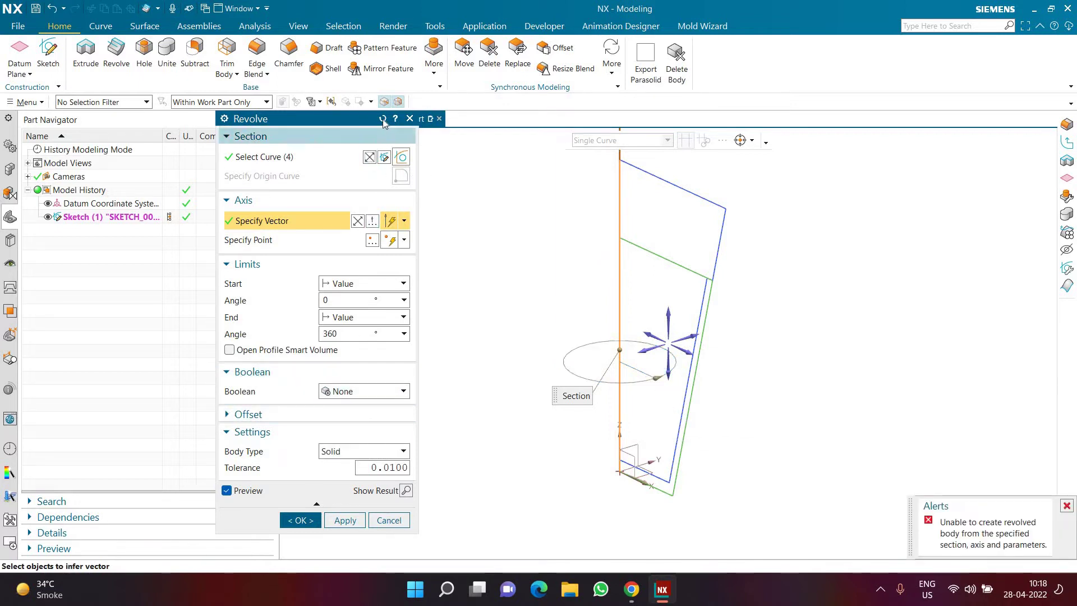
# Revolve the inner and wall regions below the inner horizontal line 360° about the vertical edge, selecting them as region boundary curves
pyautogui.click(634, 140)
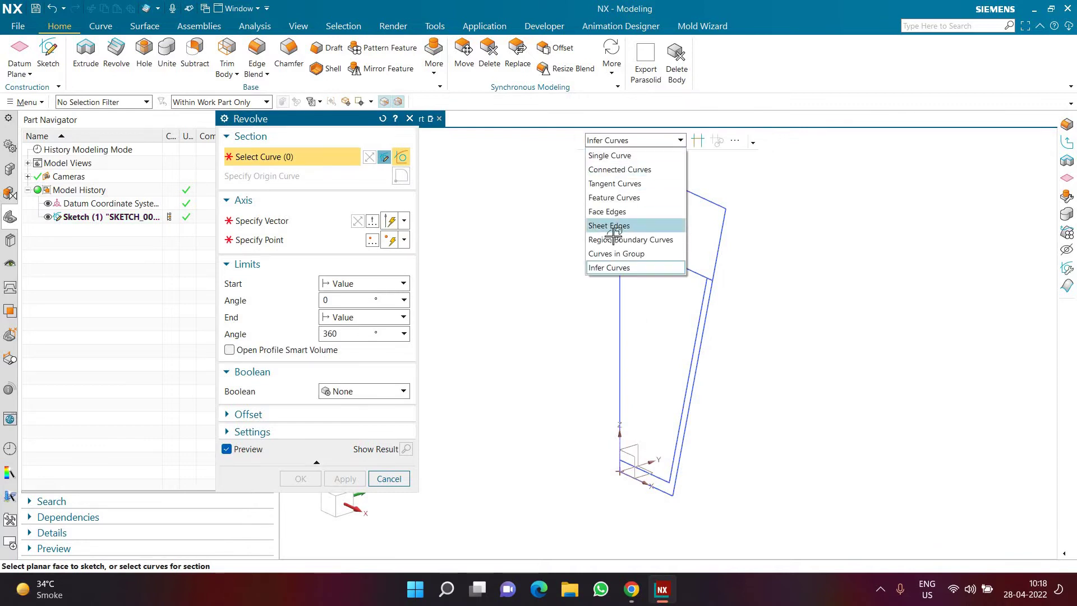
pyautogui.click(628, 238)
pyautogui.click(697, 335)
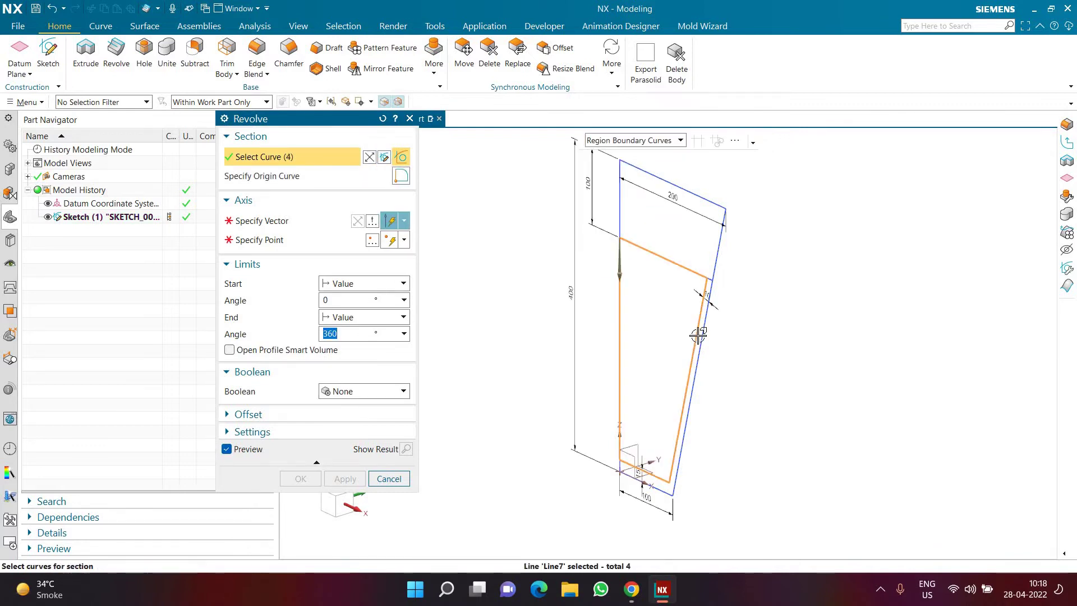
pyautogui.click(248, 221)
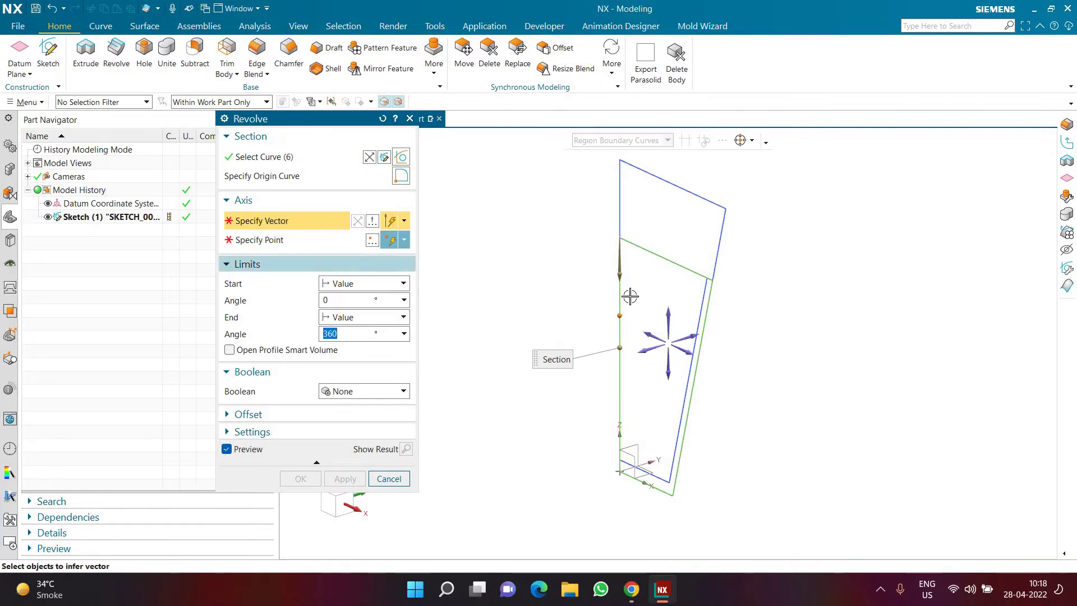
pyautogui.click(619, 312)
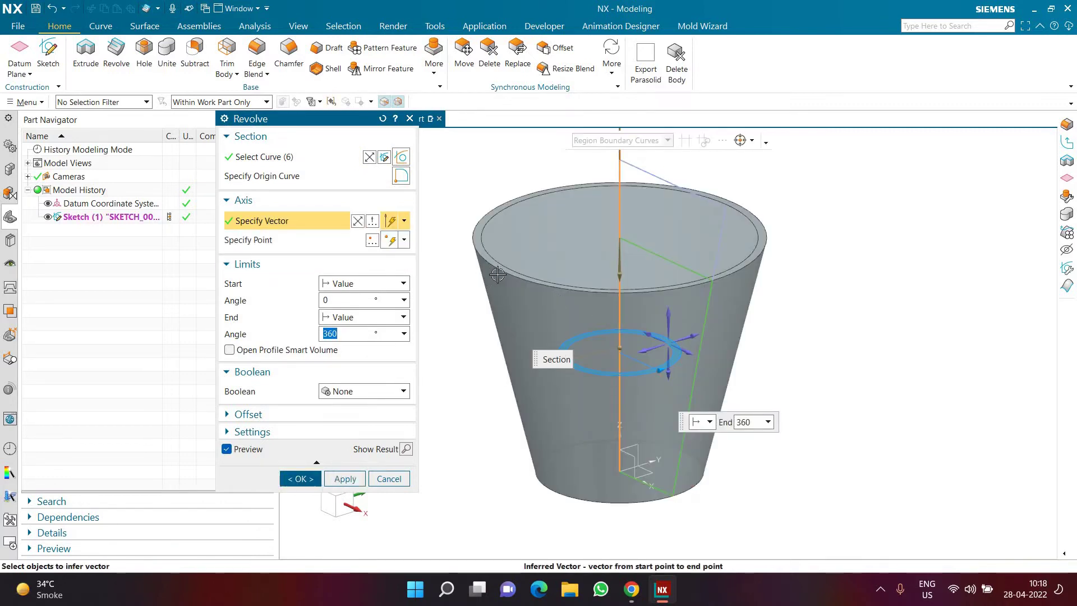
pyautogui.click(303, 477)
pyautogui.moveTo(457, 319)
pyautogui.mouseDown(button='middle')
pyautogui.moveTo(497, 311)
pyautogui.moveTo(473, 320)
pyautogui.moveTo(471, 335)
pyautogui.moveTo(418, 332)
pyautogui.moveTo(454, 332)
pyautogui.moveTo(473, 316)
pyautogui.mouseUp(button='middle')
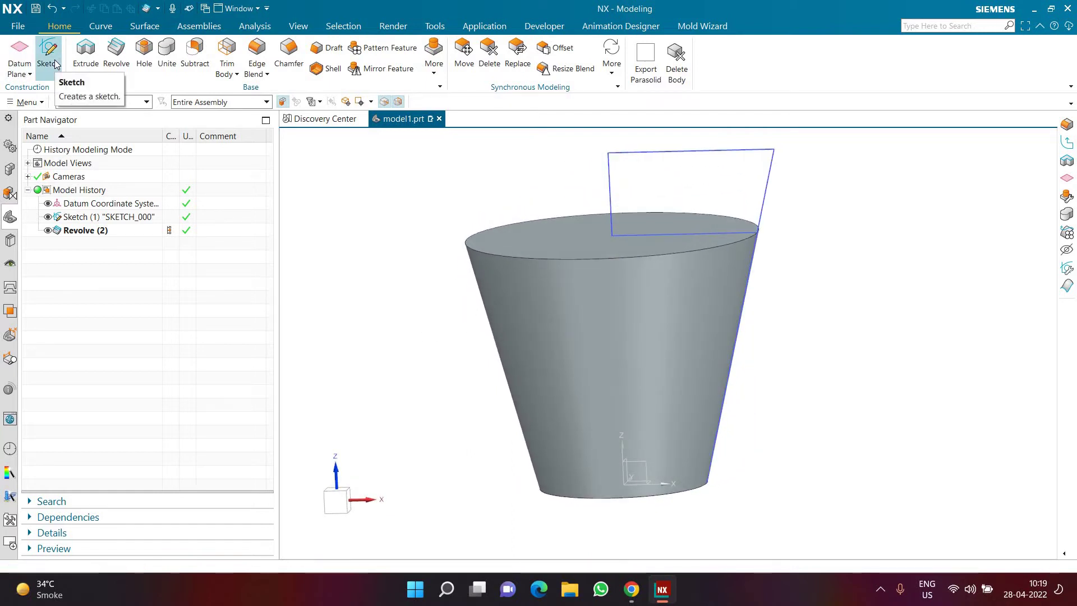
# Start a helix along the vertical axis at the base origin with a constant diameter of 200 mm
pyautogui.click(100, 26)
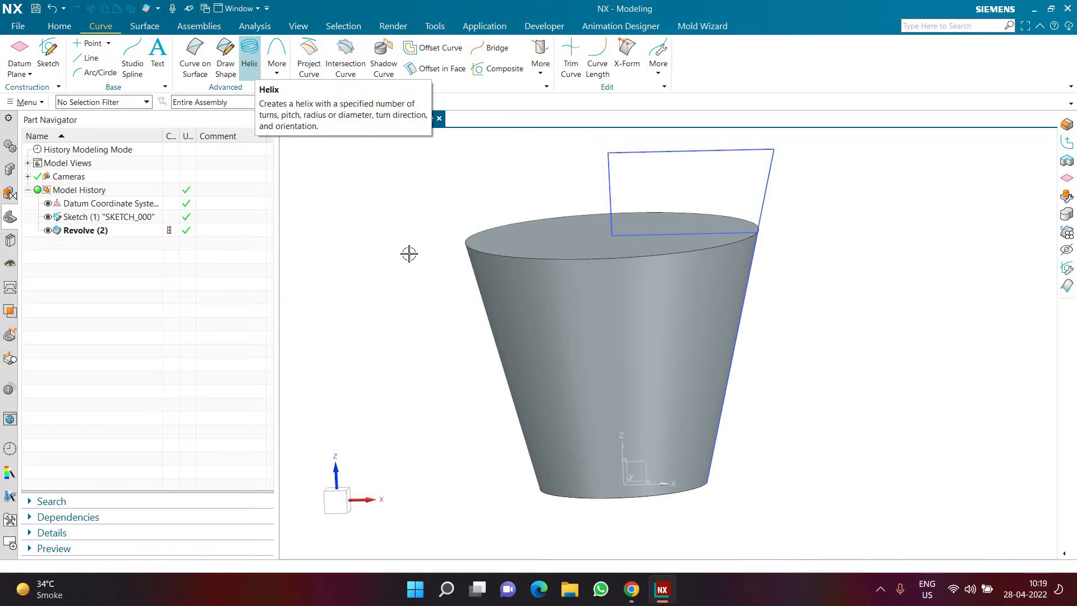
pyautogui.moveTo(396, 274); pyautogui.dragTo(396, 273, button='middle')
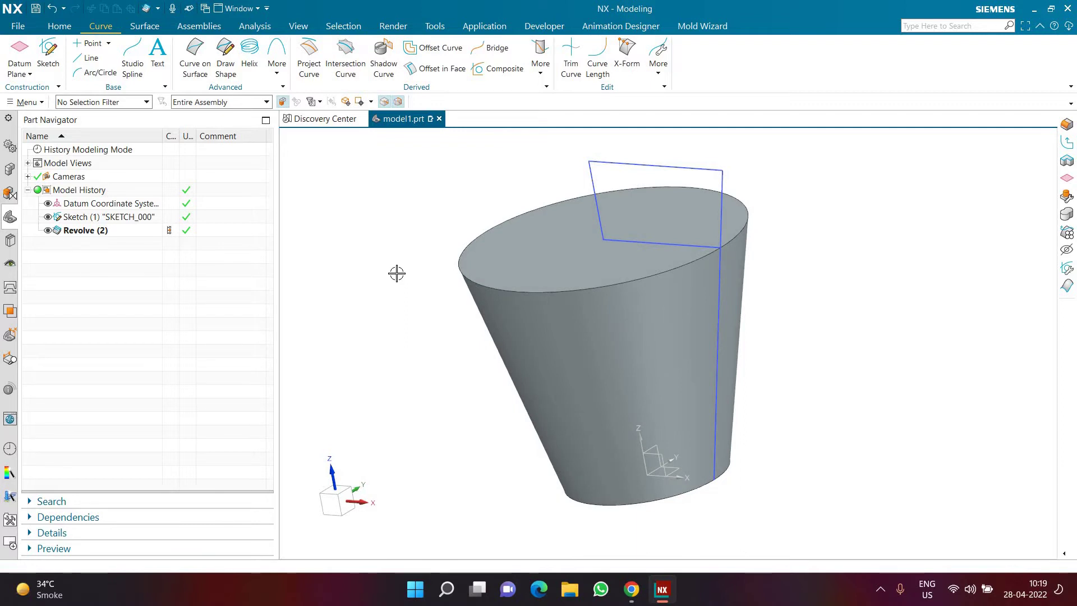
pyautogui.click(256, 77)
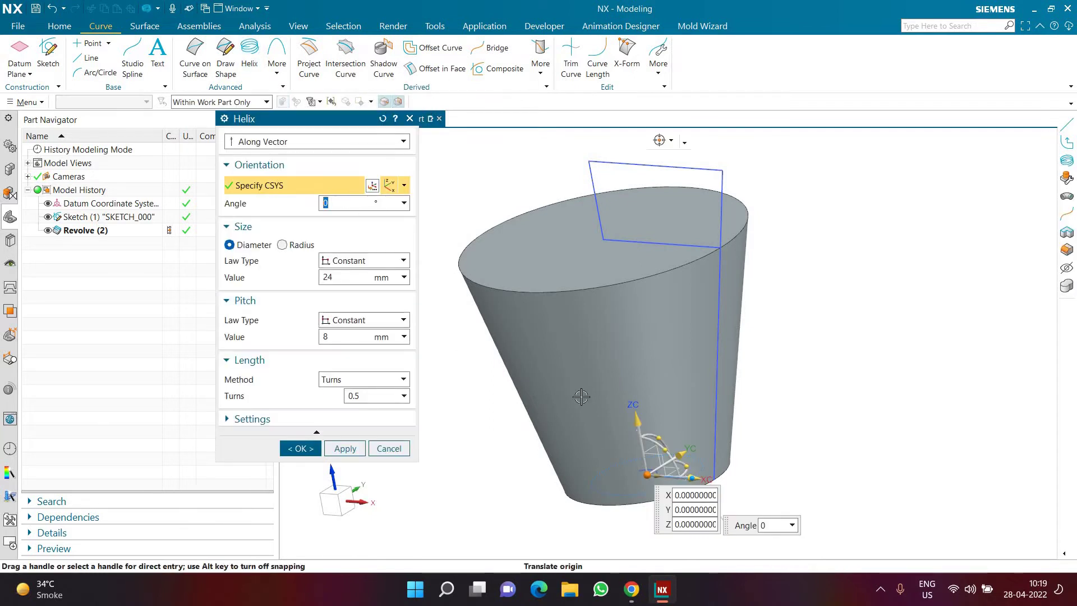
pyautogui.scroll(-2, 582, 400)
pyautogui.scroll(2, 582, 405)
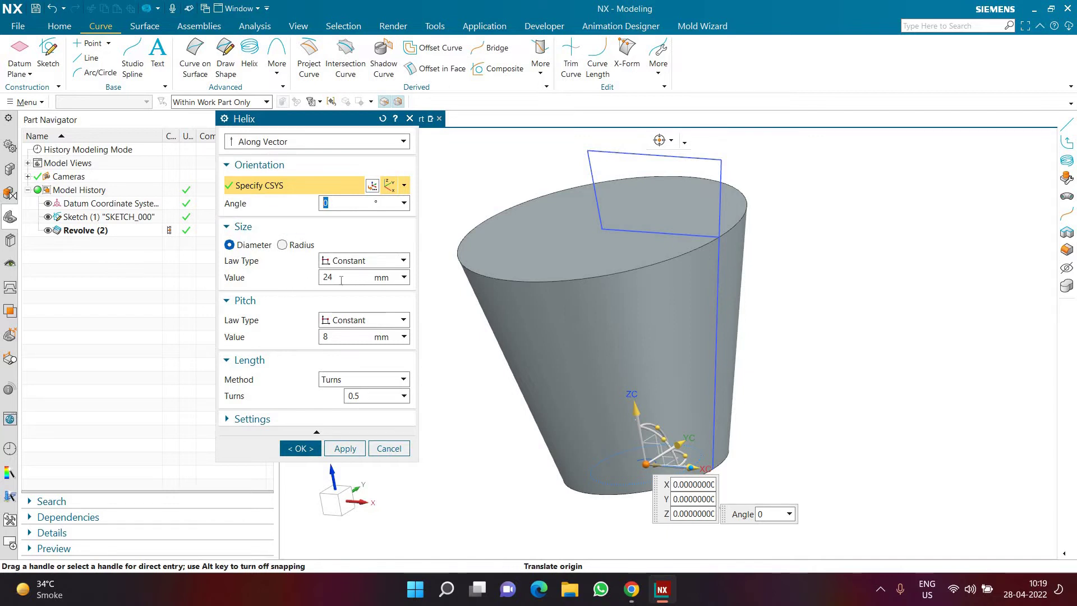
pyautogui.moveTo(340, 277); pyautogui.dragTo(312, 273)
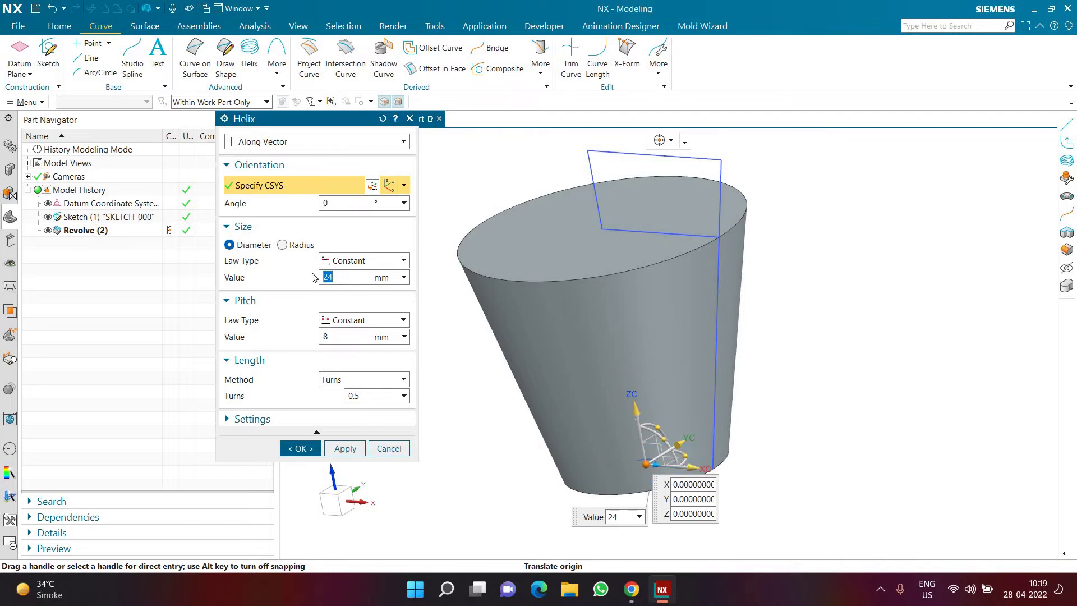
pyautogui.write('200')
pyautogui.press('Return')
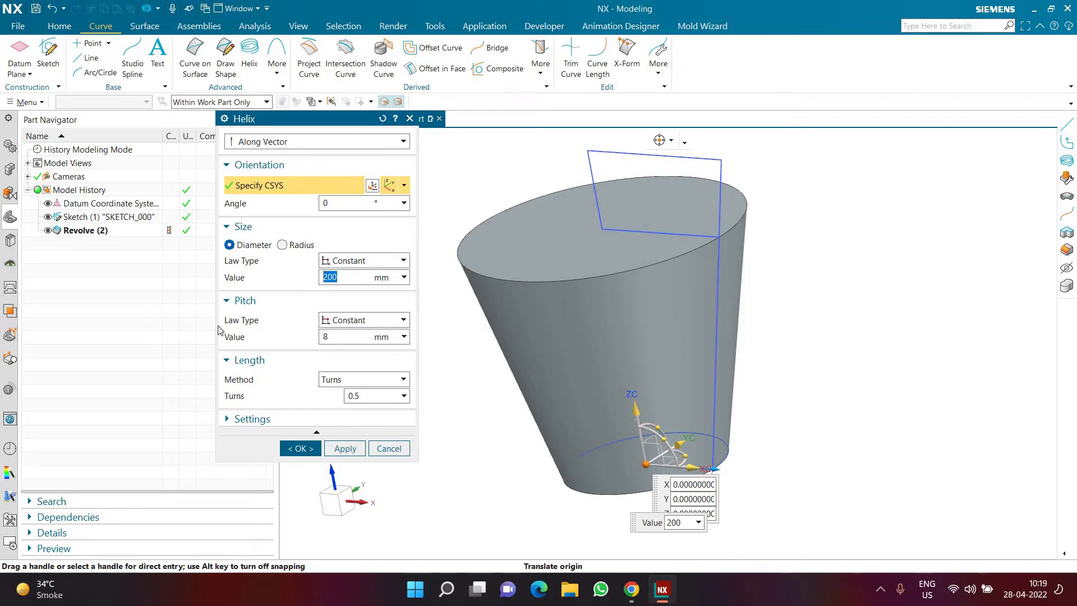
# Set the helix pitch to a constant 400 mm and its length to 1 turn
pyautogui.click(311, 337)
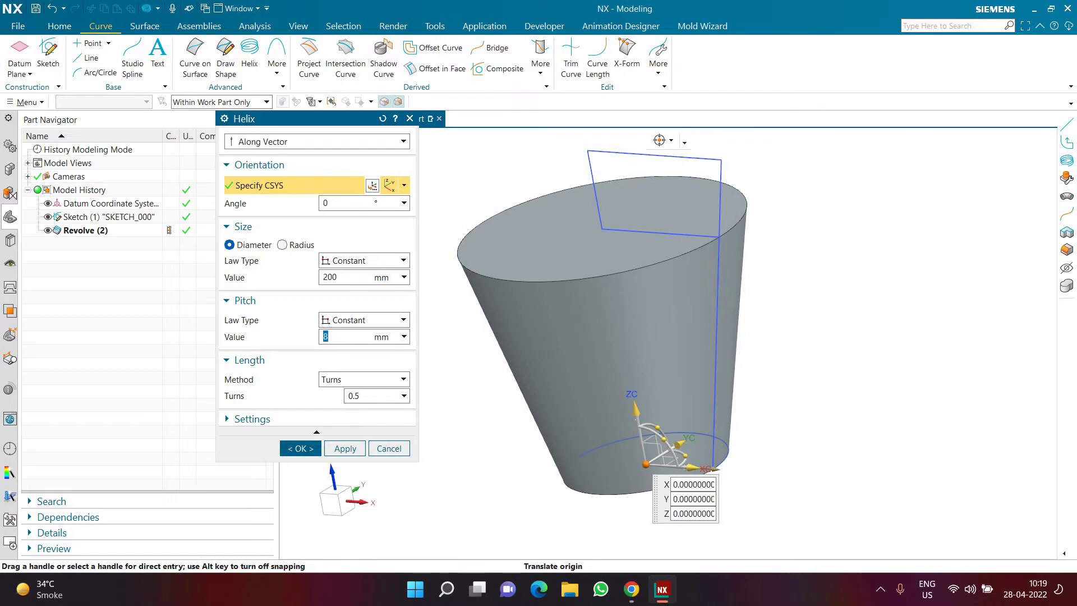
pyautogui.press('Return')
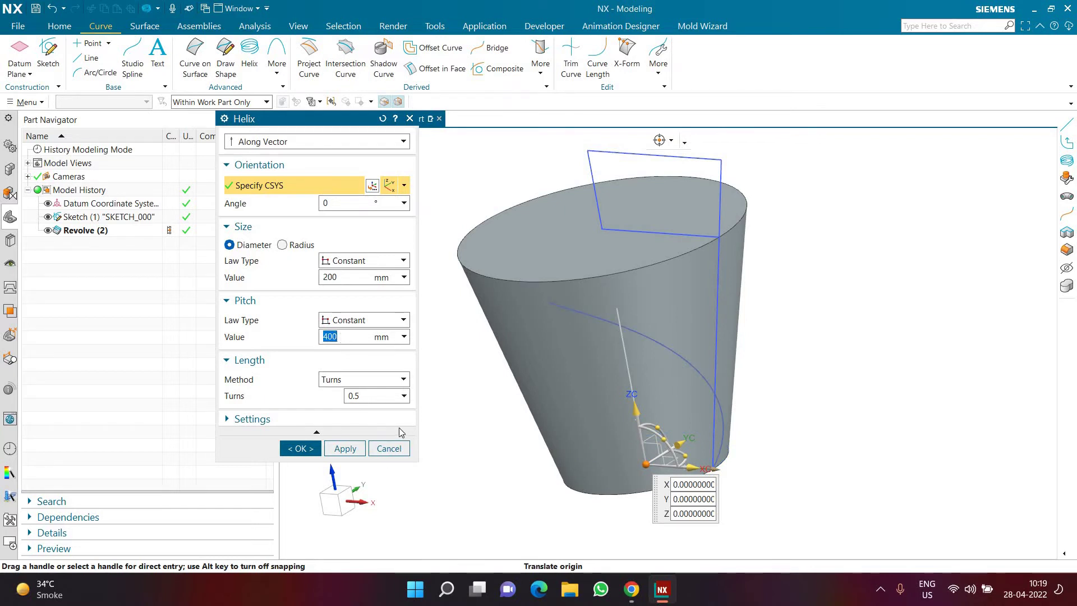
pyautogui.click(370, 396)
pyautogui.write('1')
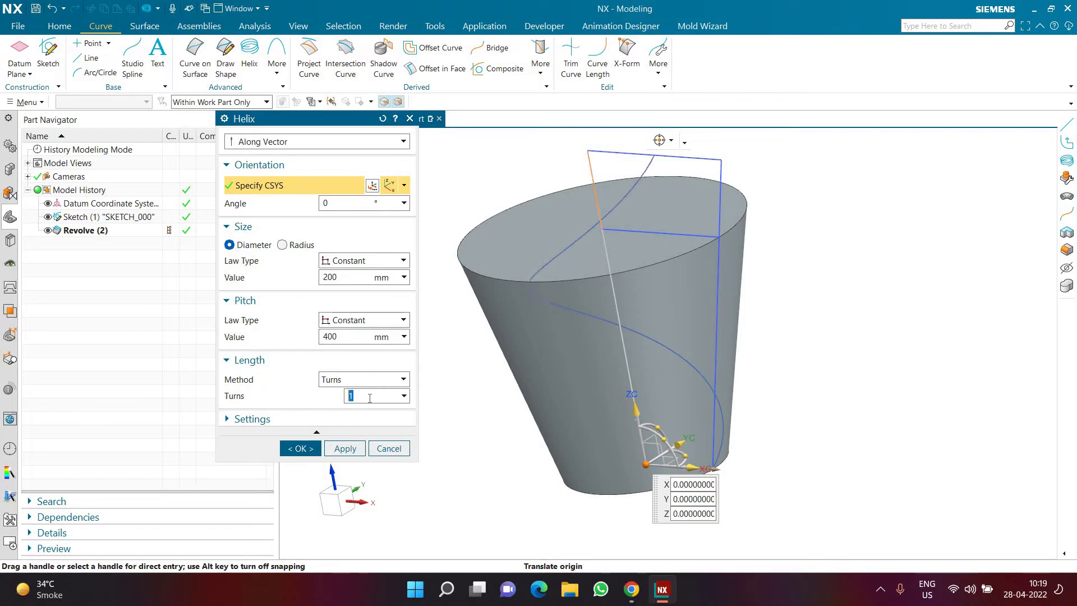
pyautogui.press('Return')
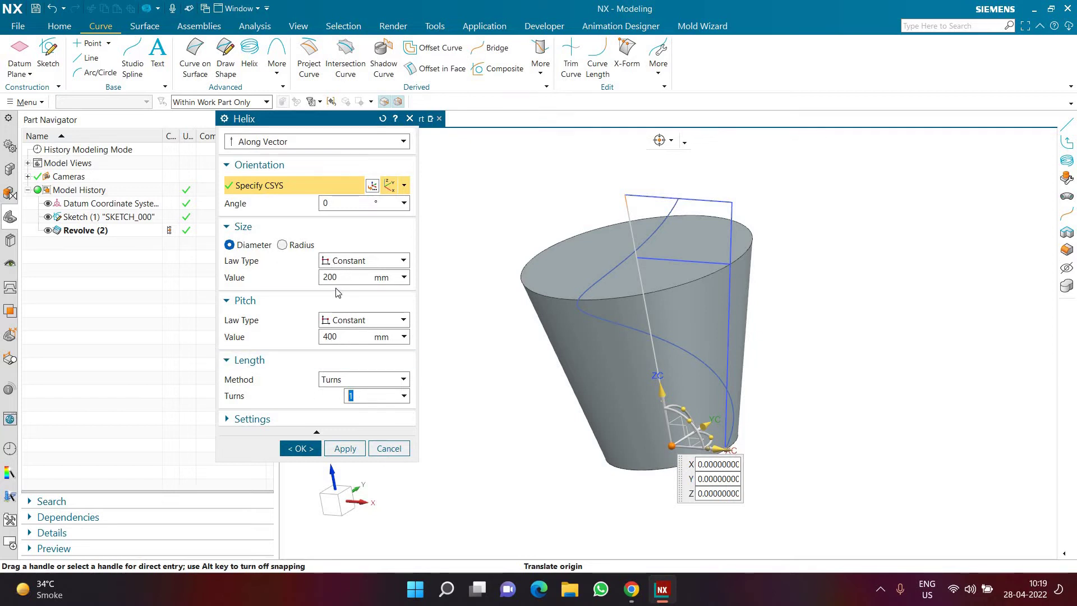
# Change the helix diameter law to linear with an end value of 400 mm and create the helix
pyautogui.click(362, 260)
pyautogui.click(343, 287)
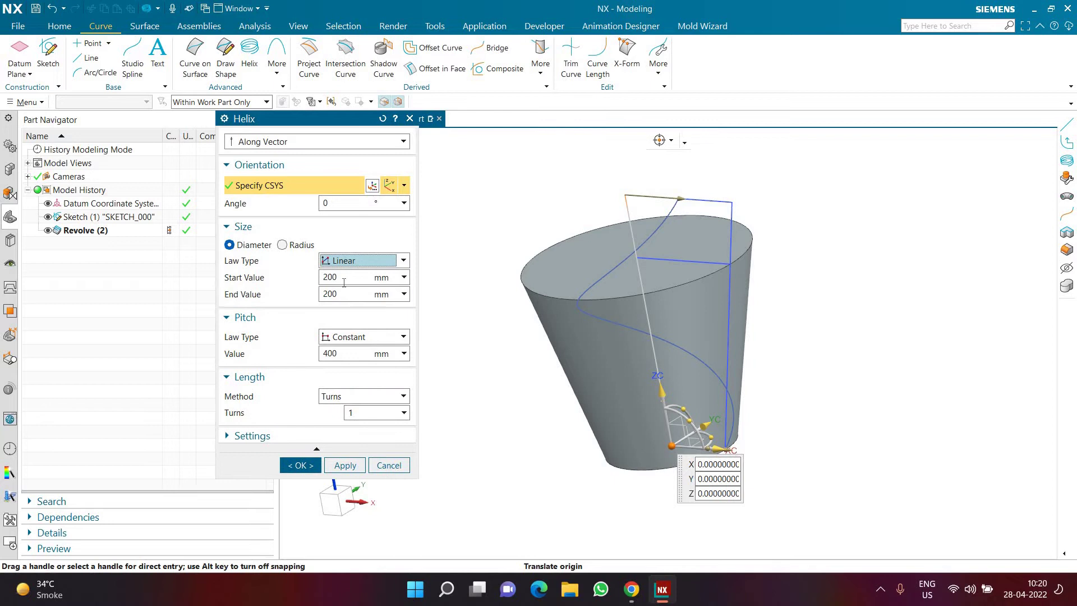
pyautogui.click(343, 292)
pyautogui.write('400')
pyautogui.press('Return')
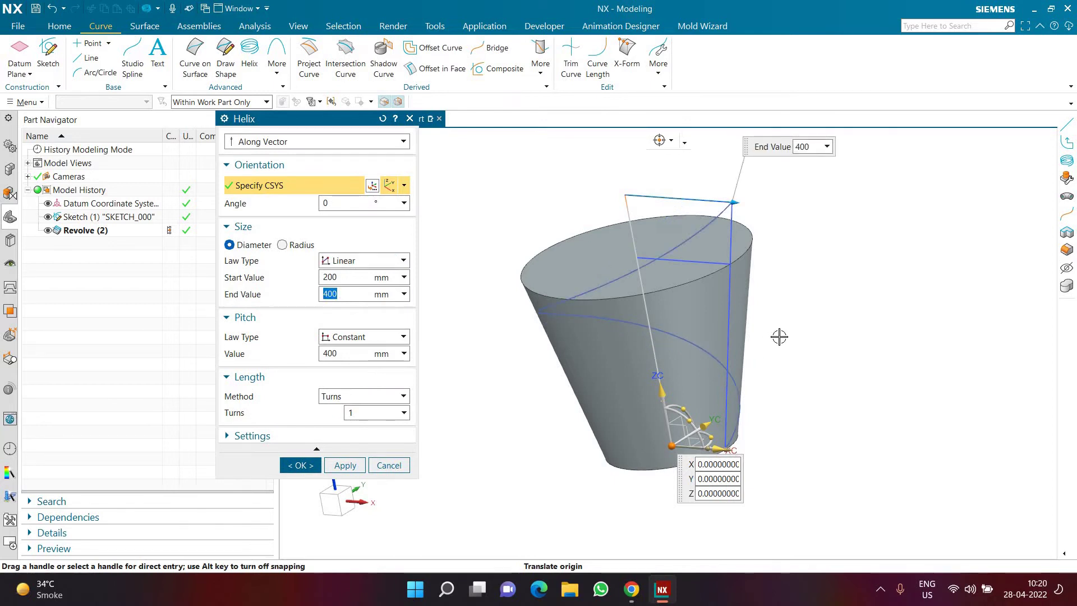
pyautogui.moveTo(836, 312); pyautogui.dragTo(716, 216, button='middle')
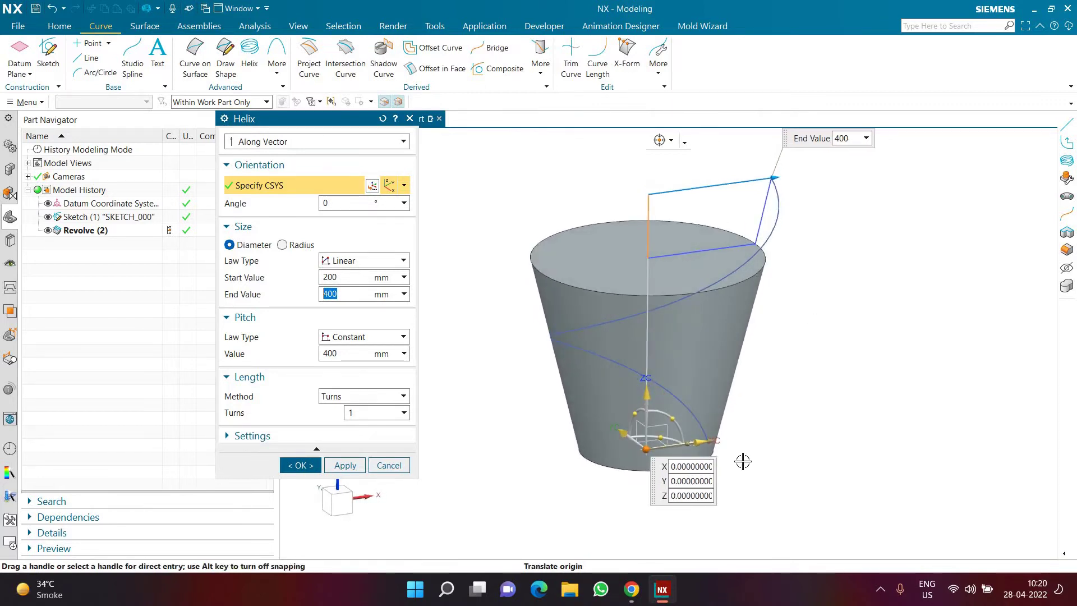
pyautogui.click(307, 466)
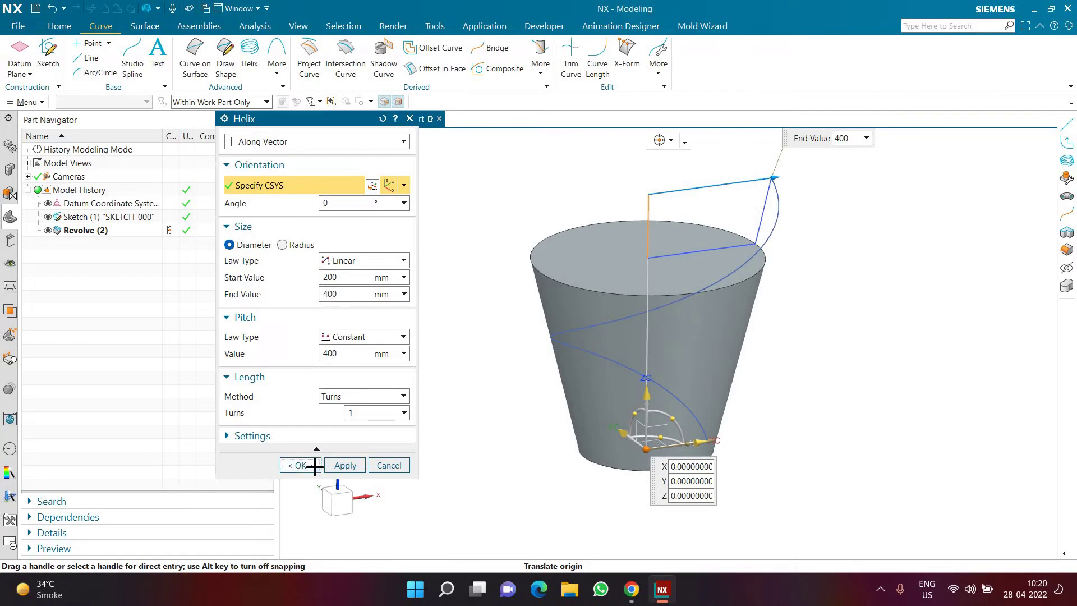
# Sketch on the Front plane a closed four-sided profile outside the upper slanted line, about 97 mm long, 12 mm wide below and 46.5 mm above
pyautogui.click(48, 53)
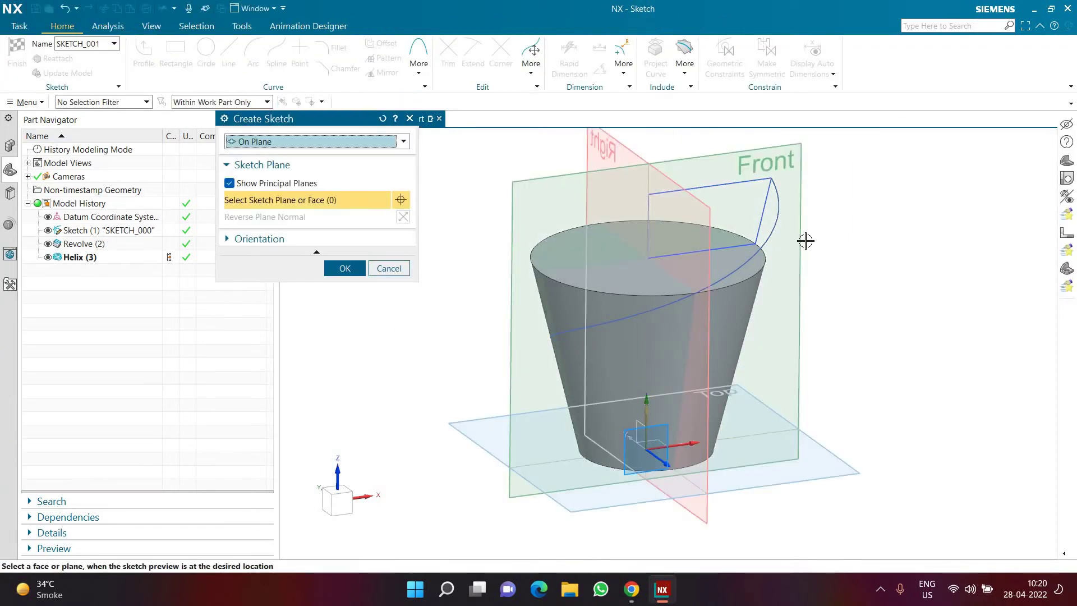
pyautogui.click(800, 194)
pyautogui.middleClick(877, 259)
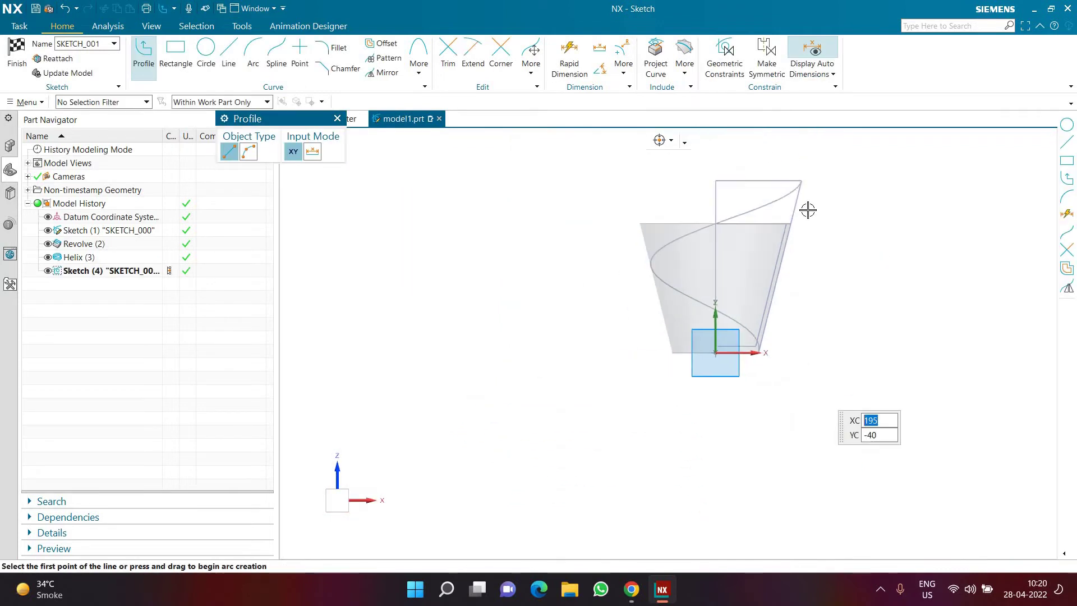
pyautogui.scroll(1, 807, 238)
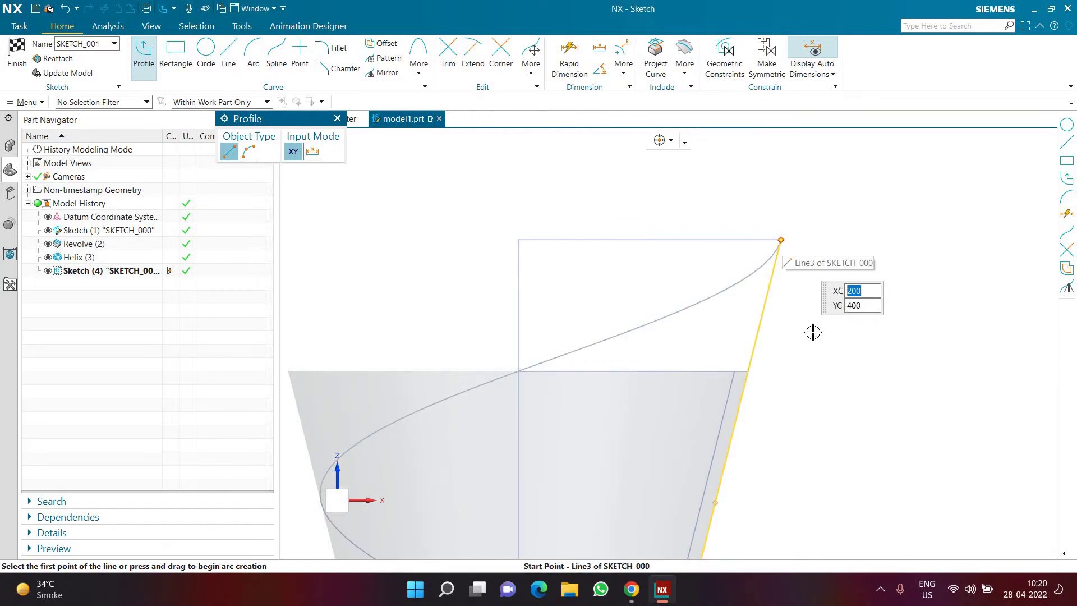
pyautogui.click(780, 239)
pyautogui.click(749, 363)
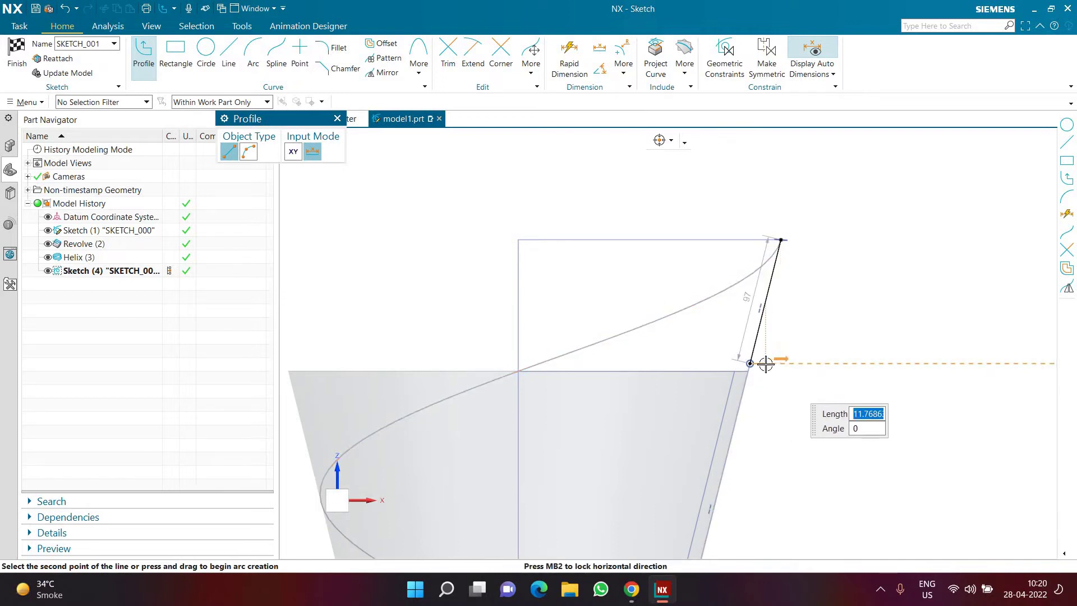
pyautogui.click(841, 239)
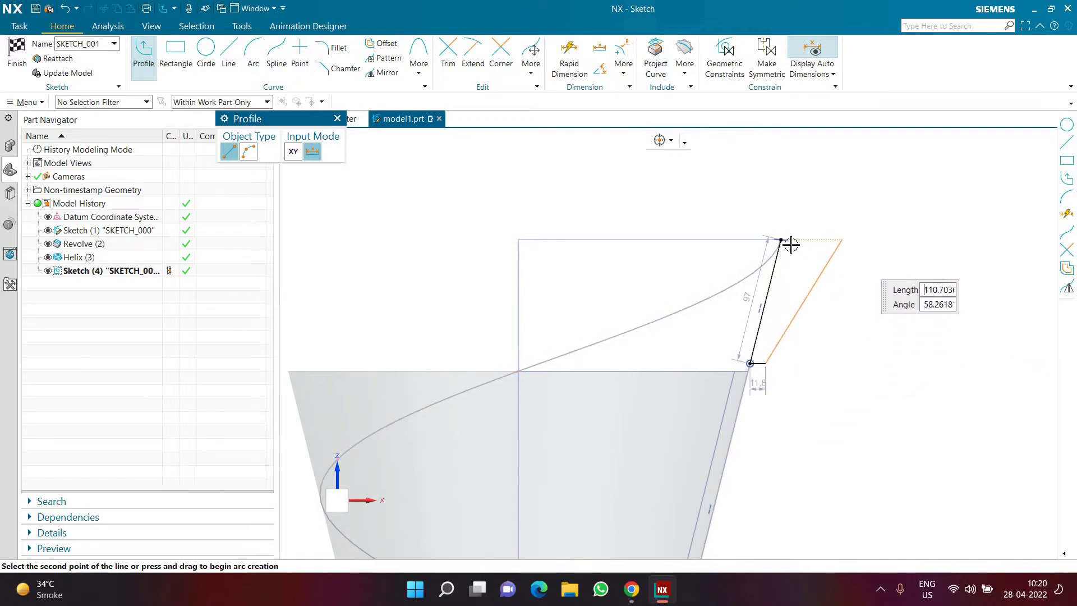
pyautogui.click(780, 240)
pyautogui.press('Escape')
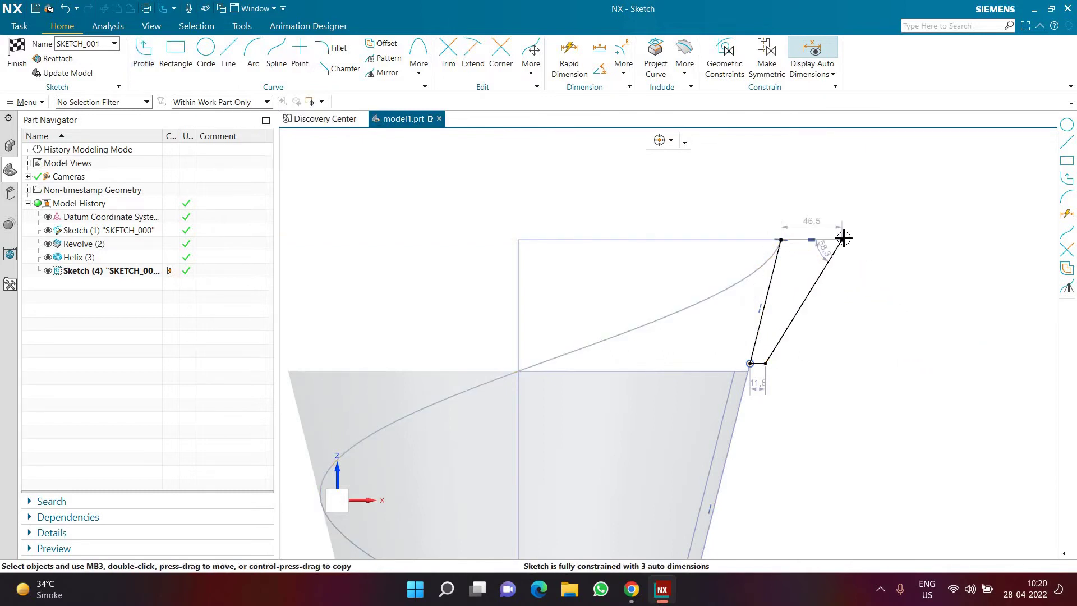
# Set the four-sided profile's bottom width to 10 mm and its top width to 30 mm
pyautogui.scroll(2, 789, 324)
pyautogui.doubleClick(746, 419)
pyautogui.write('10')
pyautogui.press('Return')
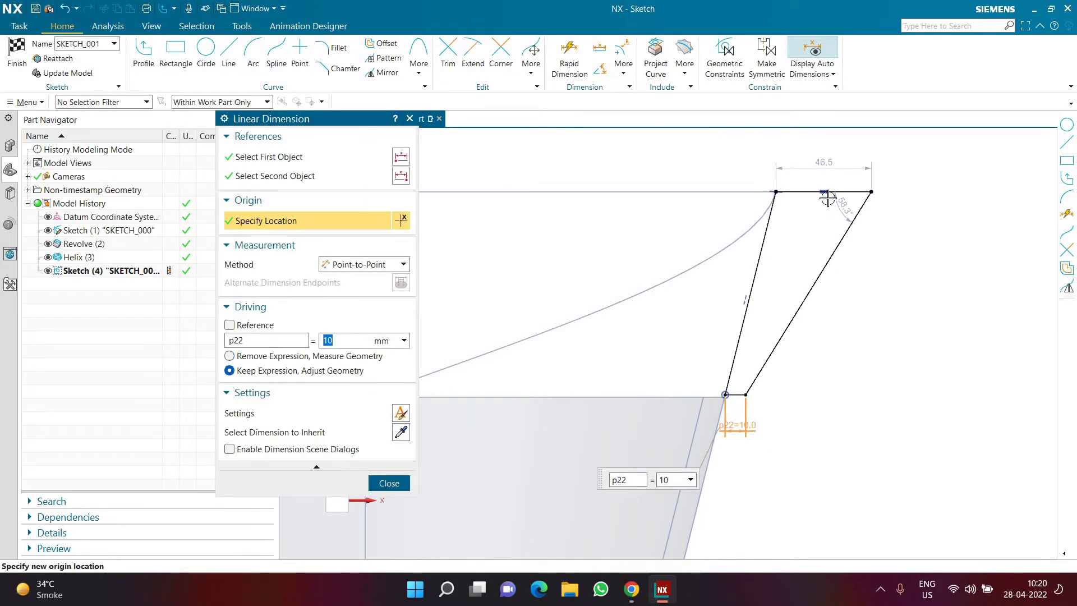
pyautogui.doubleClick(823, 163)
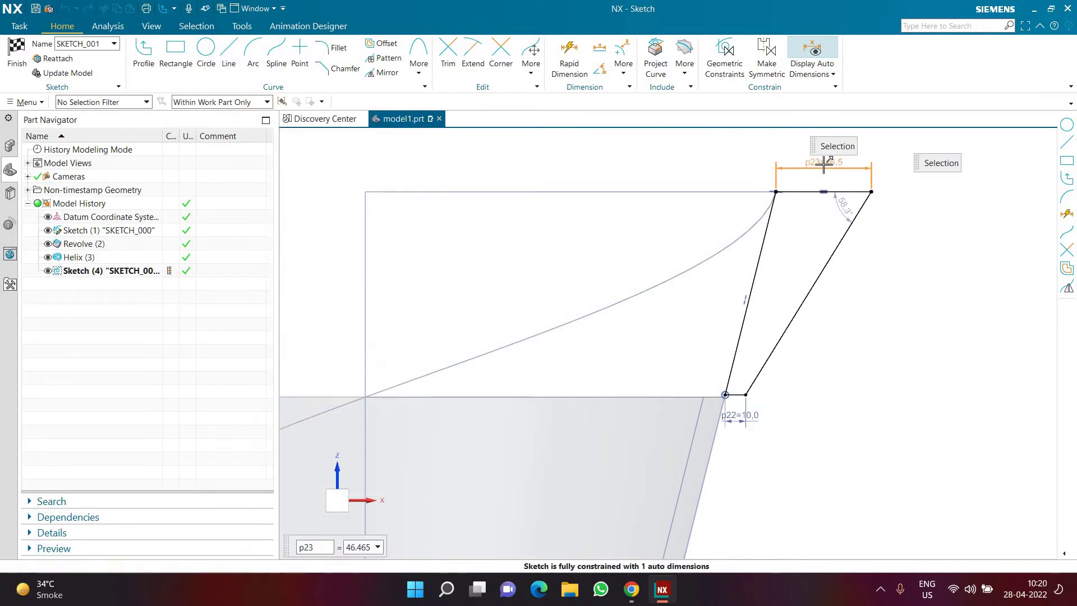
pyautogui.write('20=')
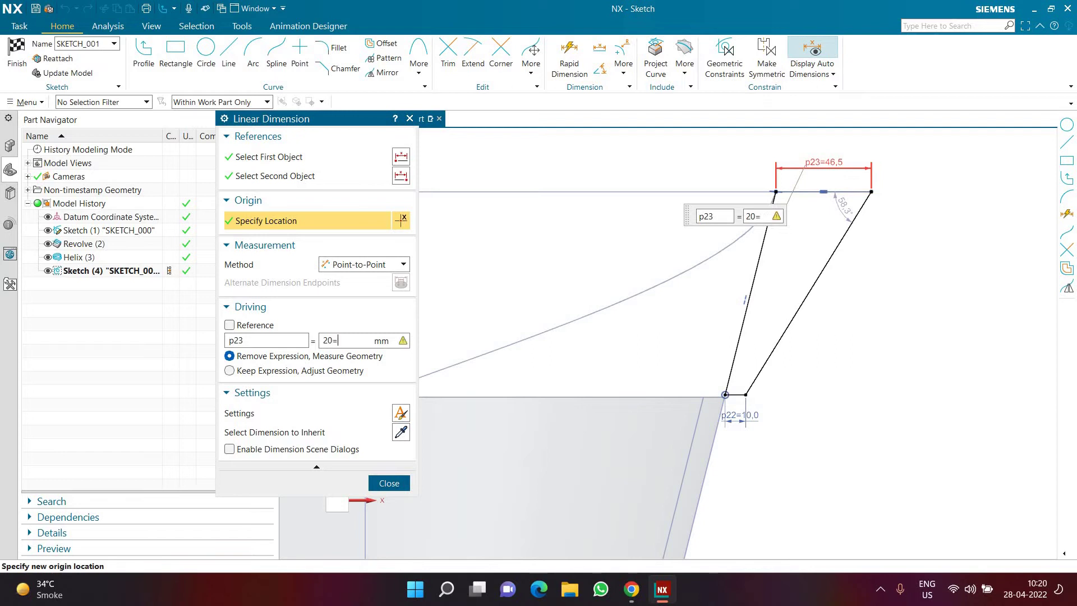
pyautogui.write('0')
pyautogui.press('Return')
pyautogui.middleClick(795, 247)
# Dimension the four-sided profile's vertical height as 100 mm and finish the sketch
pyautogui.click(582, 68)
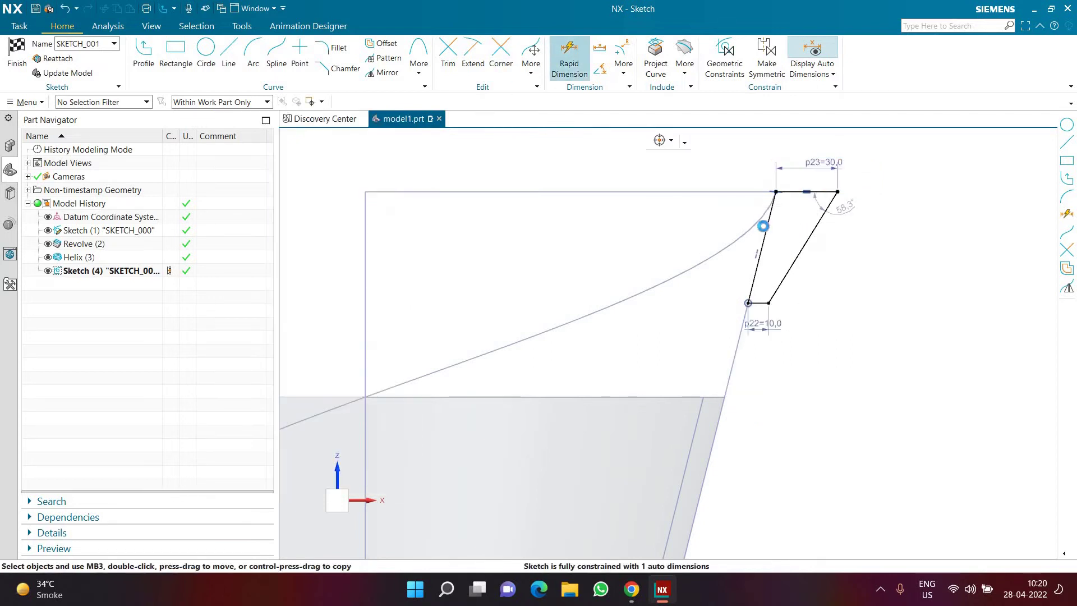
pyautogui.click(766, 230)
pyautogui.click(894, 222)
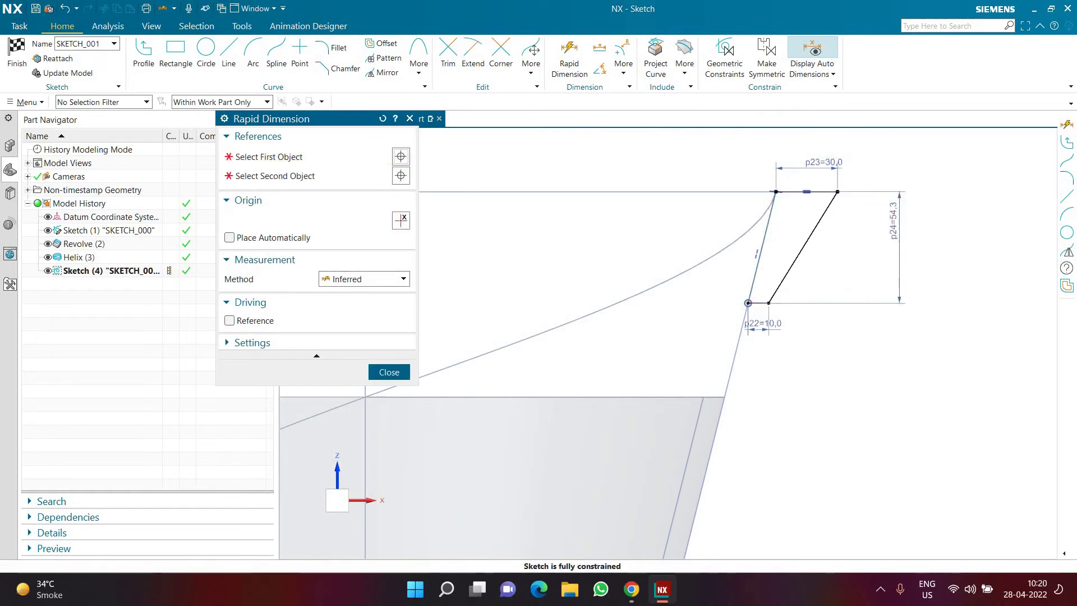
pyautogui.write('100')
pyautogui.press('Return')
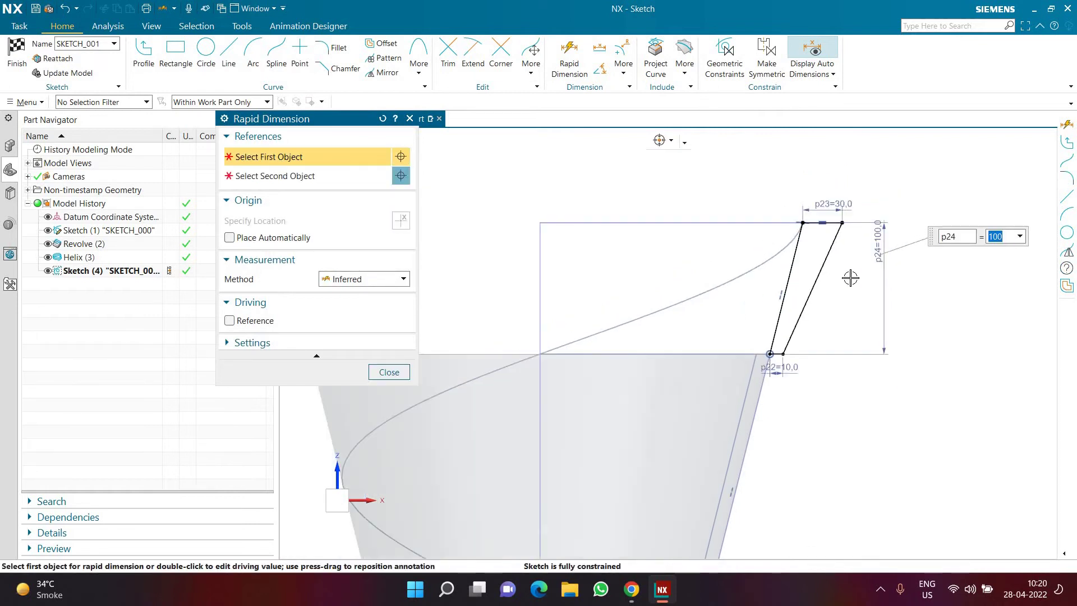
pyautogui.middleClick(856, 278)
pyautogui.scroll(-2, 857, 277)
pyautogui.scroll(2, 807, 331)
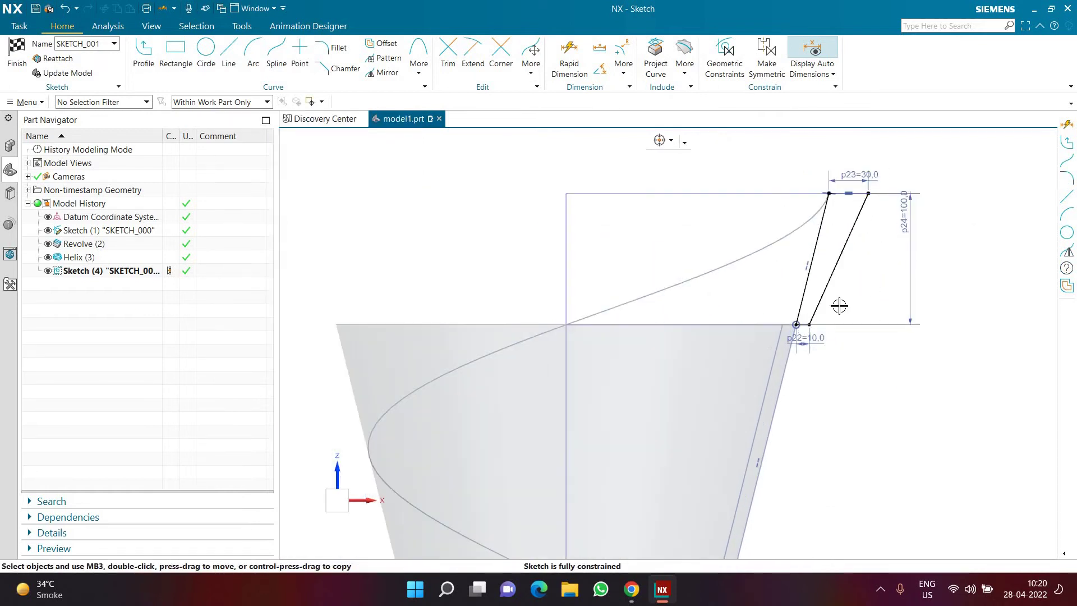
pyautogui.click(23, 72)
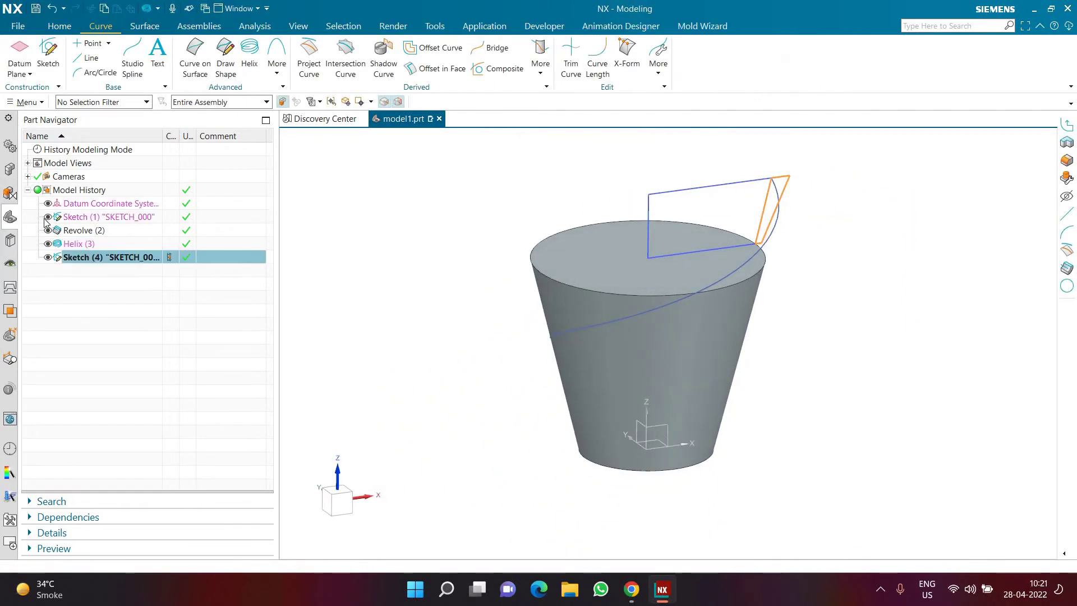
# Hide the revolved body's sketch and start a Swept feature using the connected curves of the four-sided profile as the section
pyautogui.moveTo(588, 247)
pyautogui.mouseDown(button='middle')
pyautogui.moveTo(557, 243)
pyautogui.moveTo(587, 264)
pyautogui.moveTo(493, 214)
pyautogui.mouseUp(button='middle')
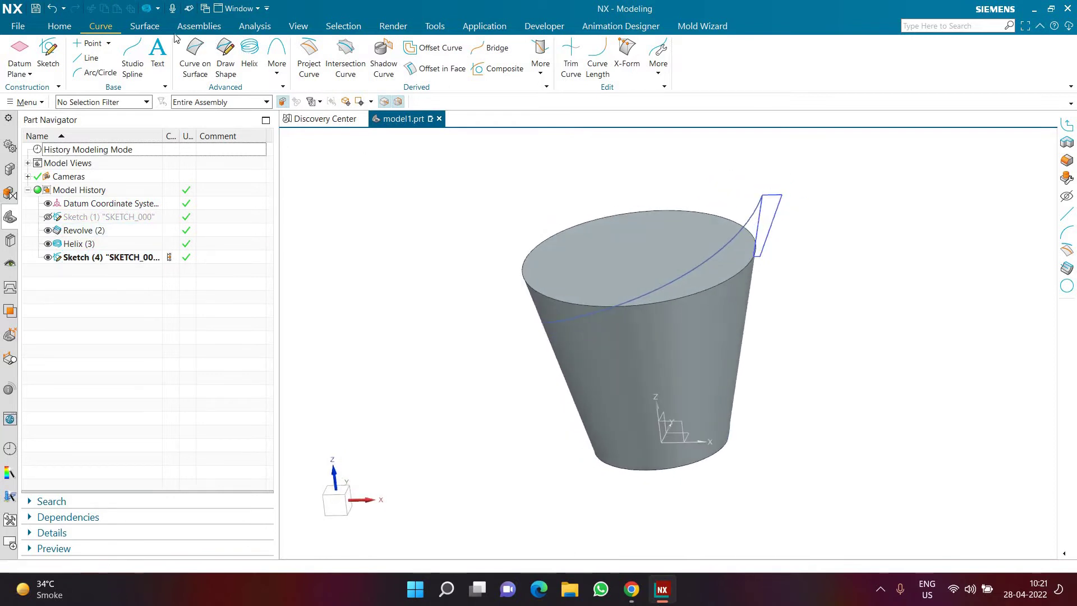
pyautogui.click(146, 27)
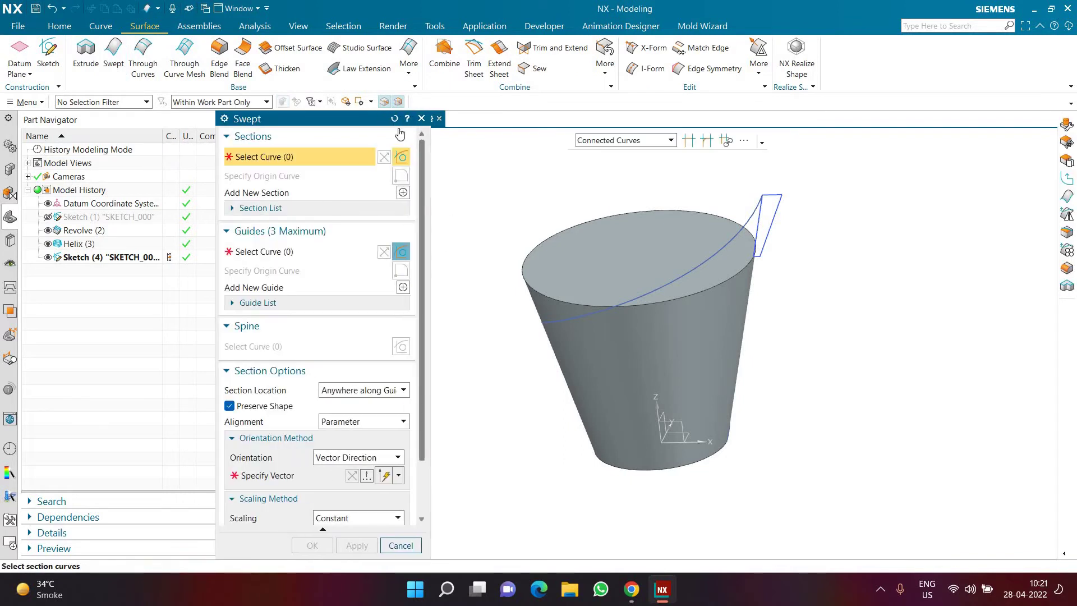
pyautogui.click(624, 141)
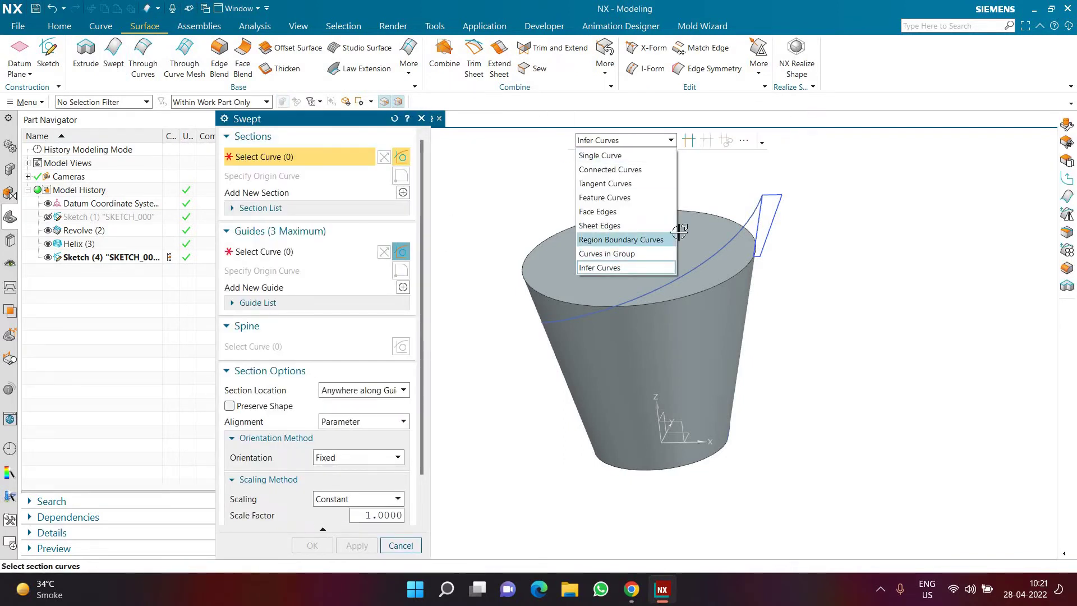
pyautogui.scroll(2, 750, 211)
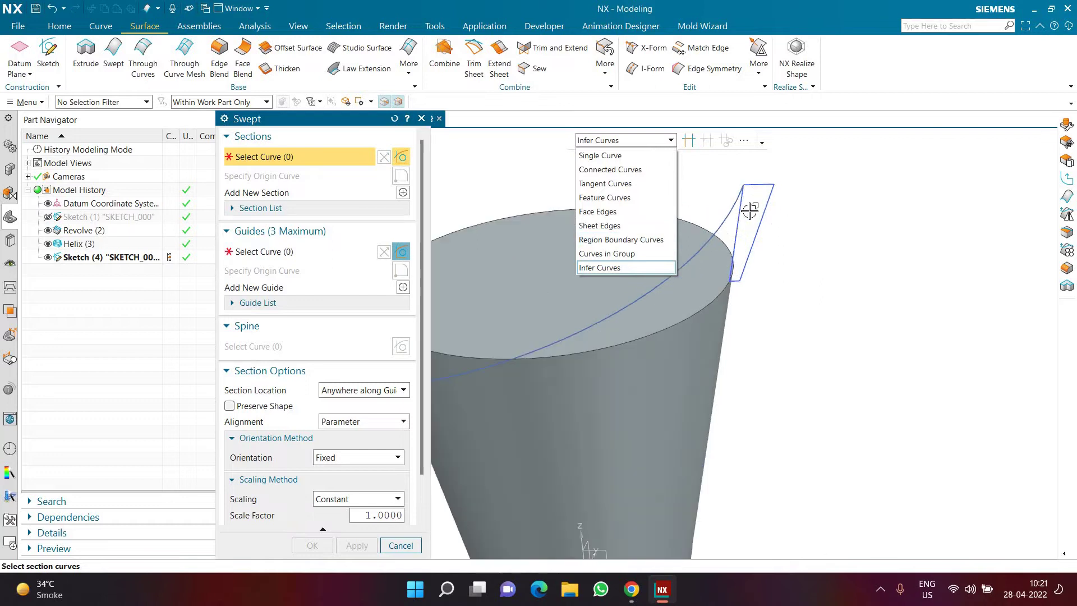
pyautogui.click(617, 169)
pyautogui.click(751, 184)
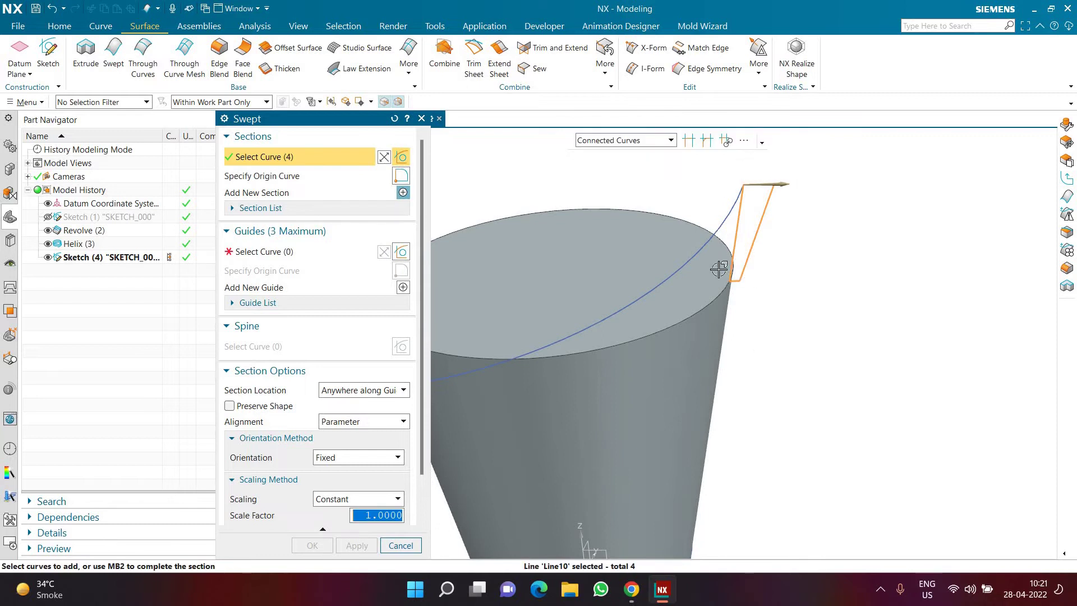
# Use the helix as the sweep's guide, picked as a single curve
pyautogui.click(301, 259)
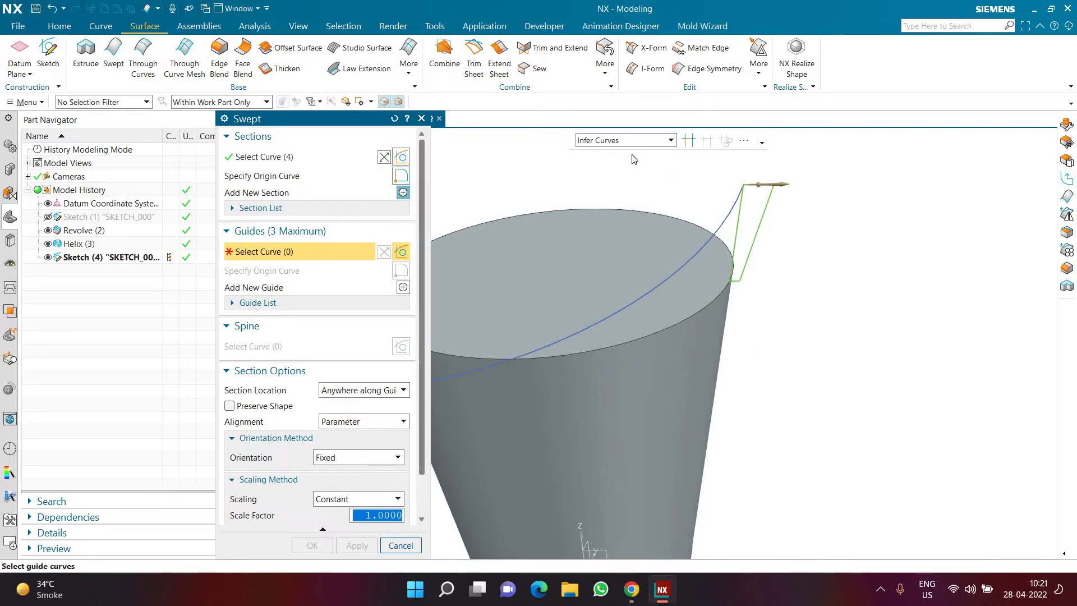
pyautogui.click(633, 141)
pyautogui.click(631, 158)
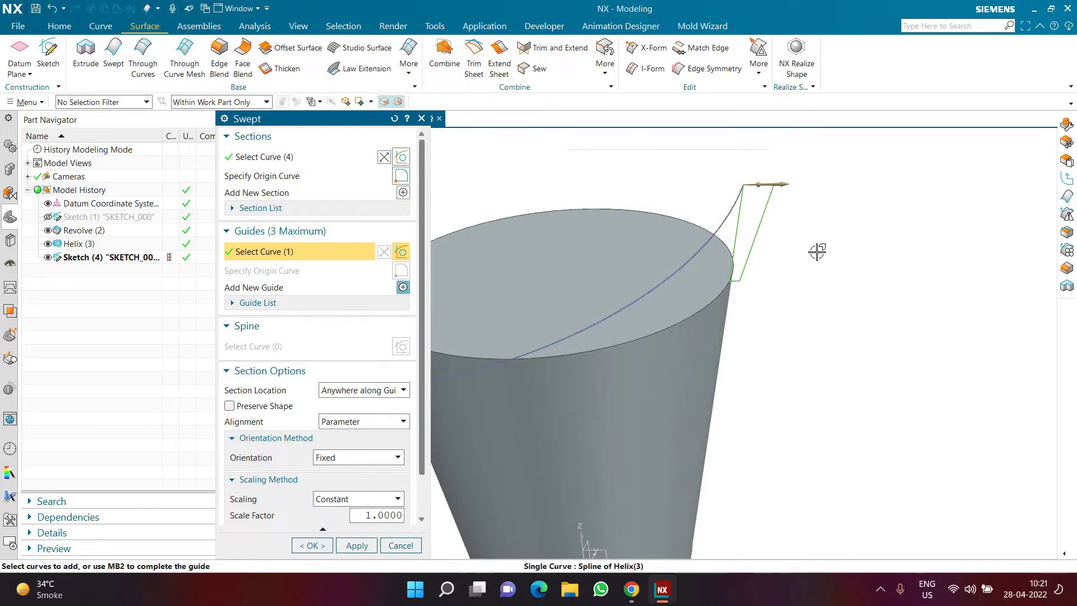
pyautogui.scroll(-2, 817, 251)
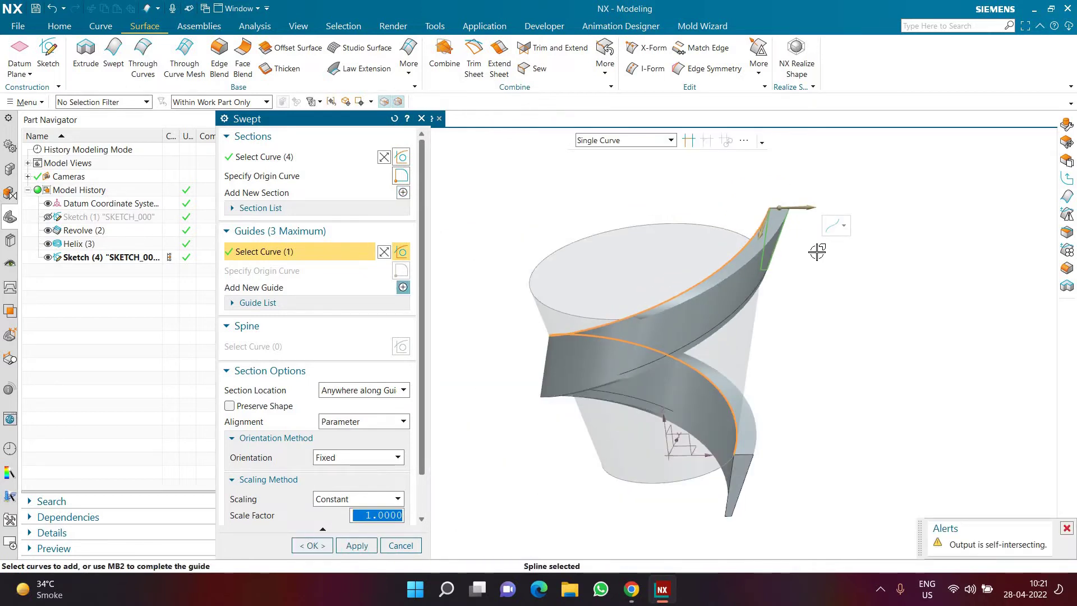
# Enable Preserve Shape, orient the sweep by Vector Direction along the Z-axis, and create the swept blade
pyautogui.click(245, 411)
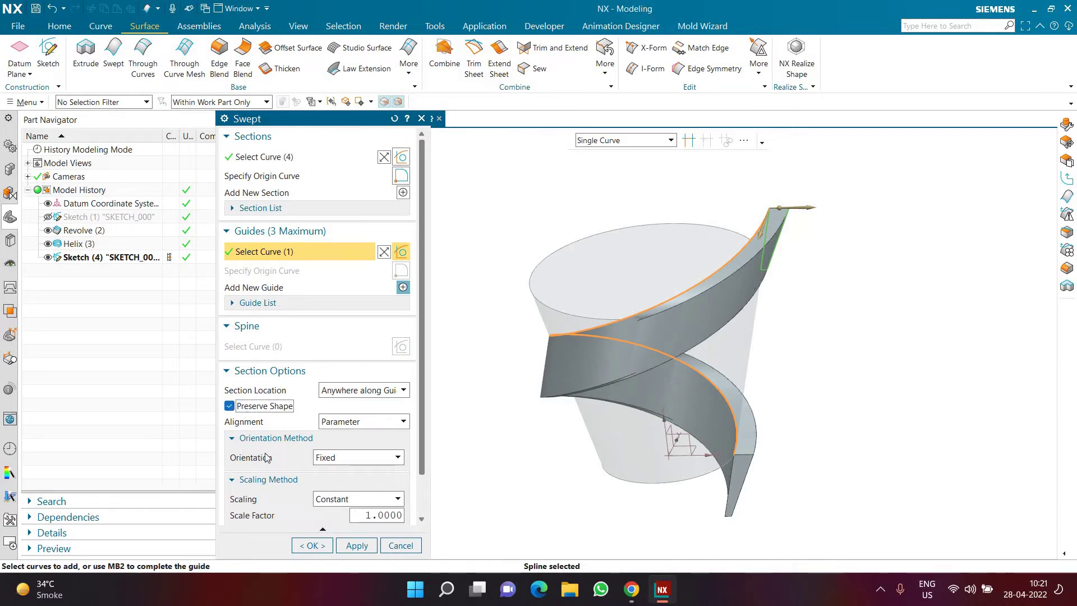
pyautogui.click(362, 461)
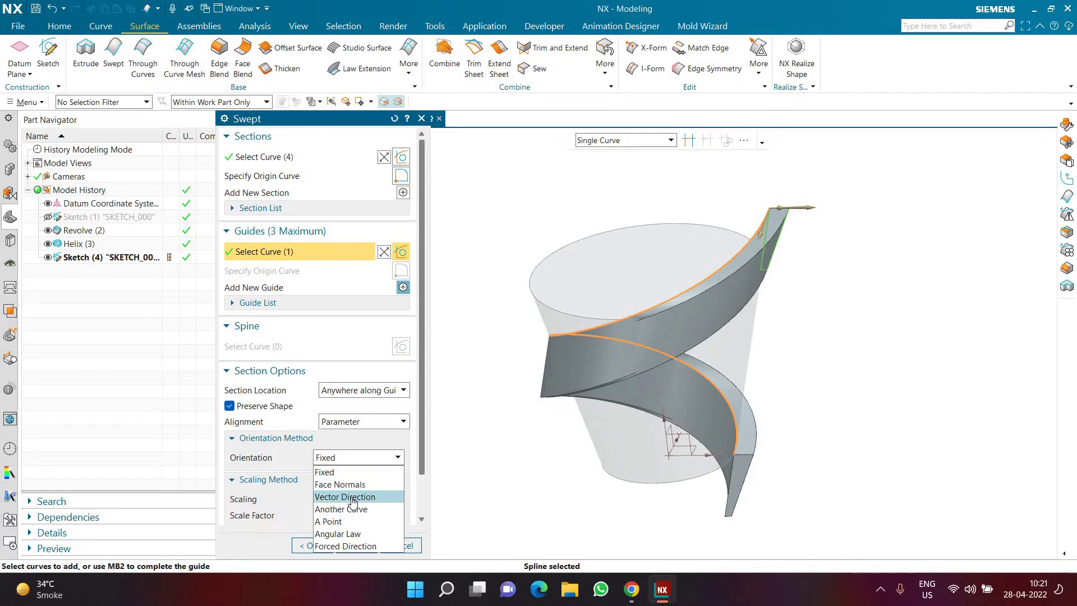
pyautogui.click(359, 495)
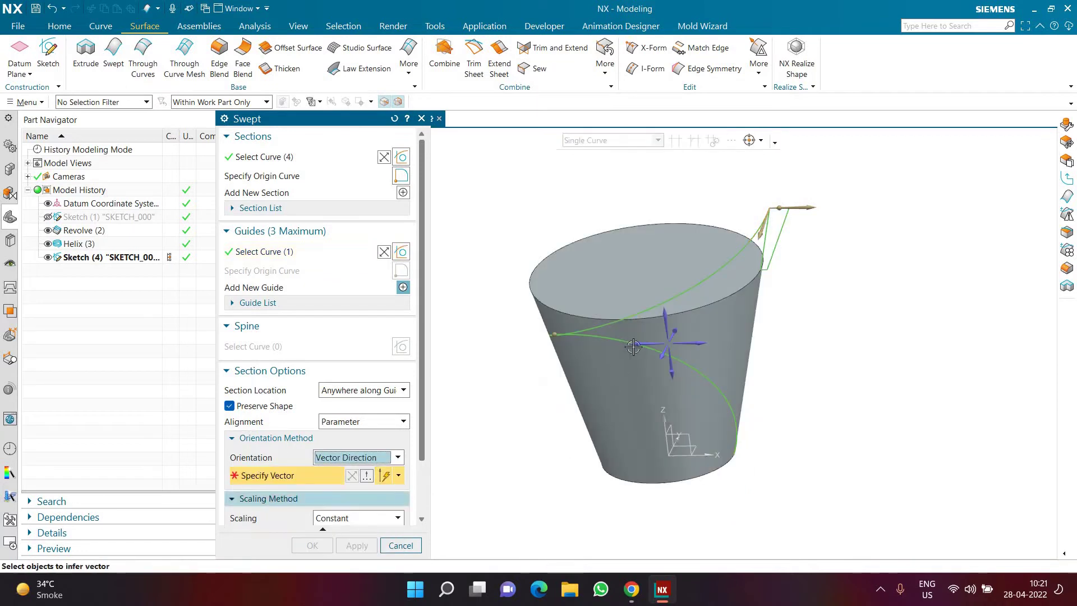
pyautogui.middleClick(858, 378)
pyautogui.moveTo(873, 336); pyautogui.dragTo(785, 407, button='middle')
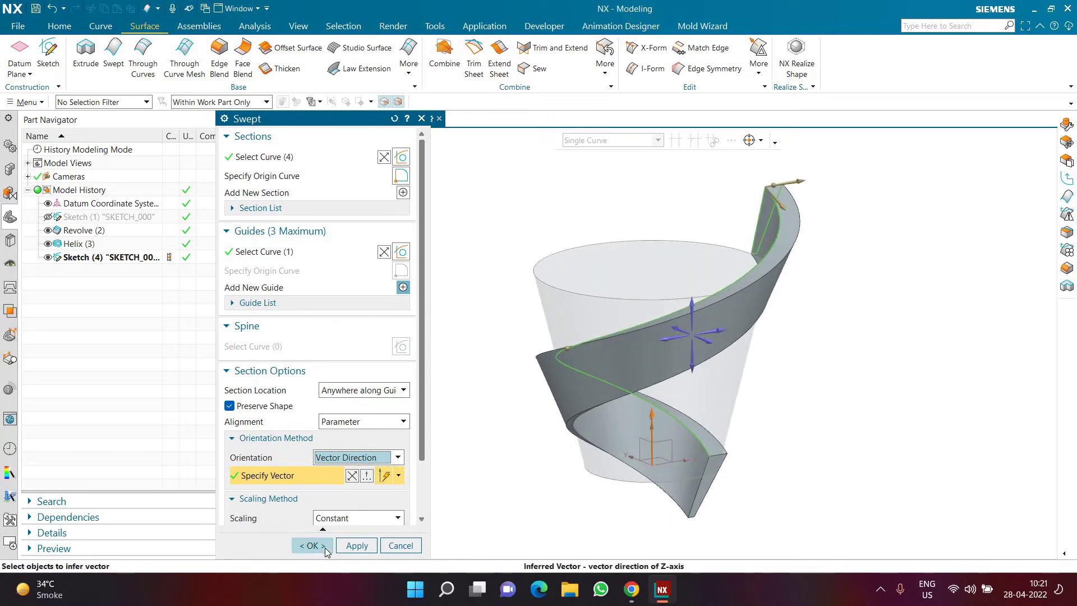
pyautogui.click(325, 548)
# Hide the helix and the blade profile sketch, leaving the tapered body and swept blade displayed
pyautogui.moveTo(542, 391)
pyautogui.mouseDown(button='middle')
pyautogui.moveTo(564, 399)
pyautogui.moveTo(521, 401)
pyautogui.moveTo(533, 391)
pyautogui.mouseUp(button='middle')
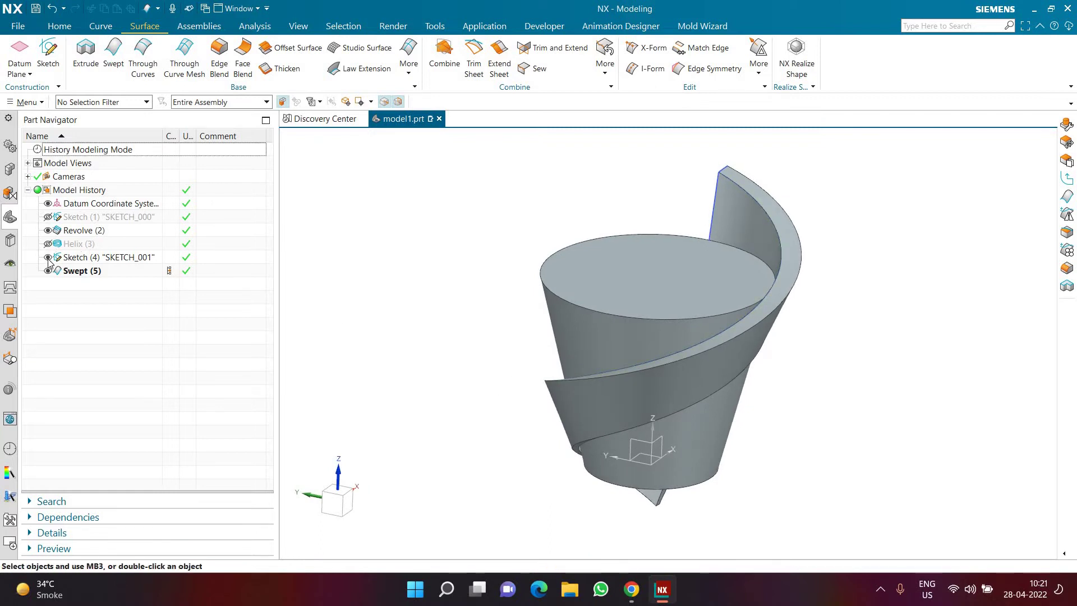
pyautogui.moveTo(818, 371); pyautogui.dragTo(630, 213, button='middle')
pyautogui.moveTo(529, 334); pyautogui.dragTo(544, 361, button='middle')
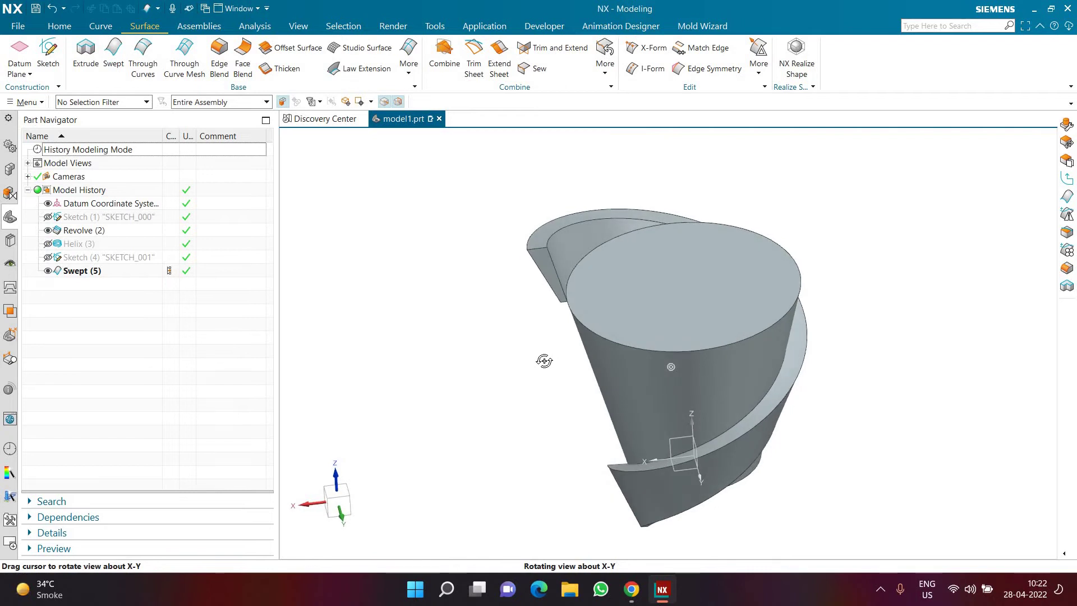
# Set up a Trim Body on the swept blade, using a new plane on the tapered body's large end face
pyautogui.click(63, 28)
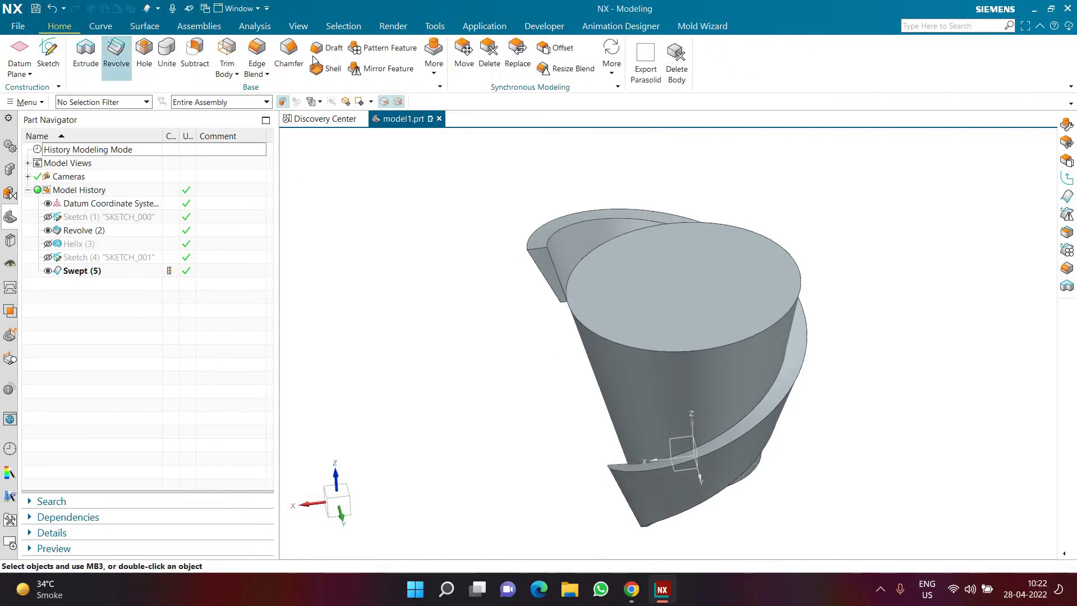
pyautogui.click(228, 63)
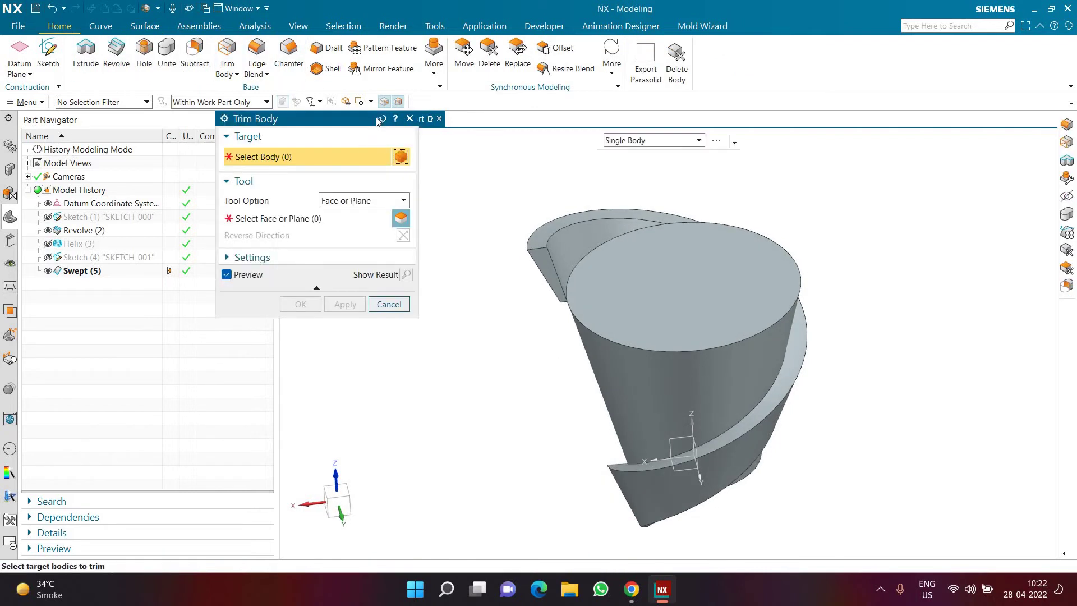
pyautogui.click(540, 231)
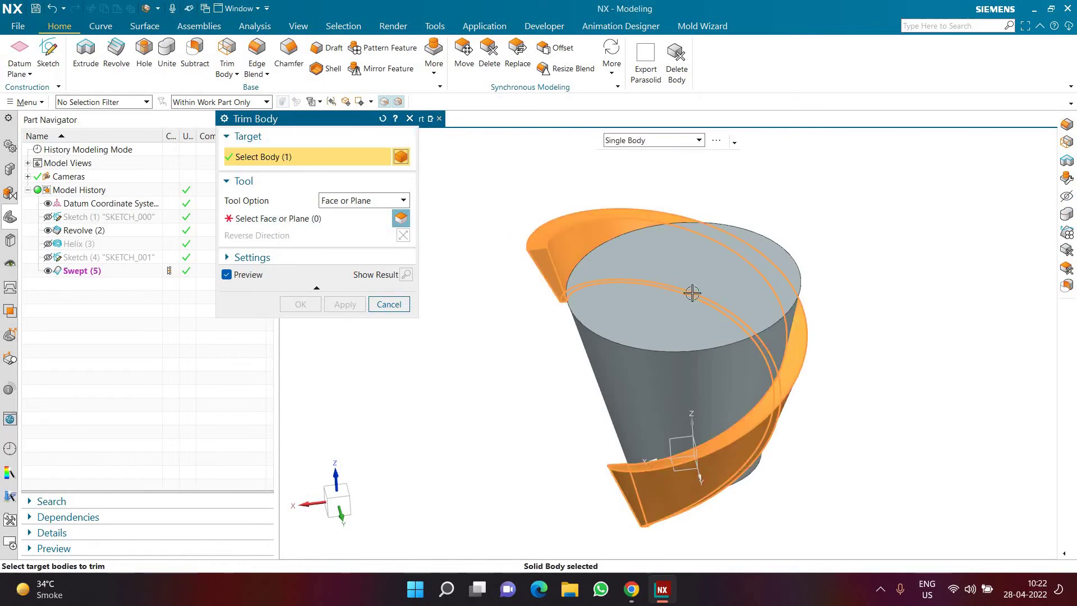
pyautogui.click(359, 202)
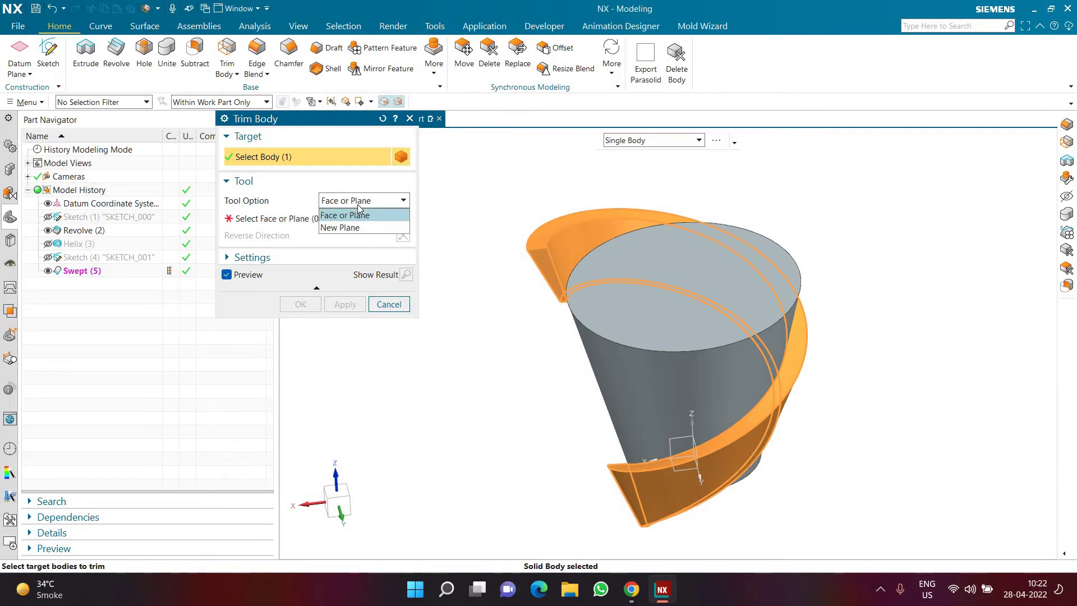
pyautogui.click(318, 155)
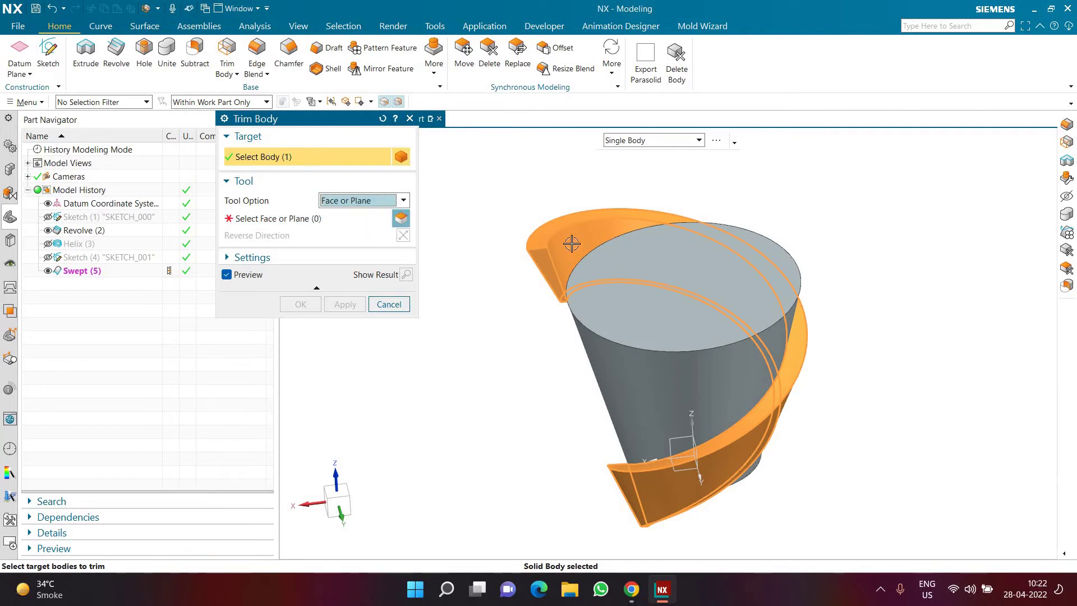
pyautogui.click(375, 205)
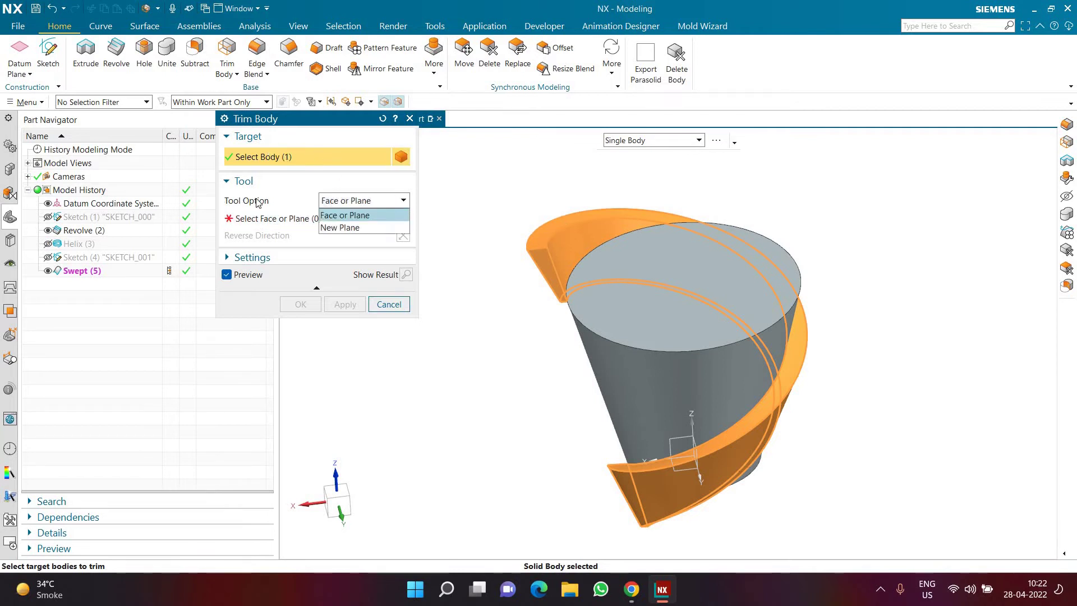
pyautogui.click(336, 228)
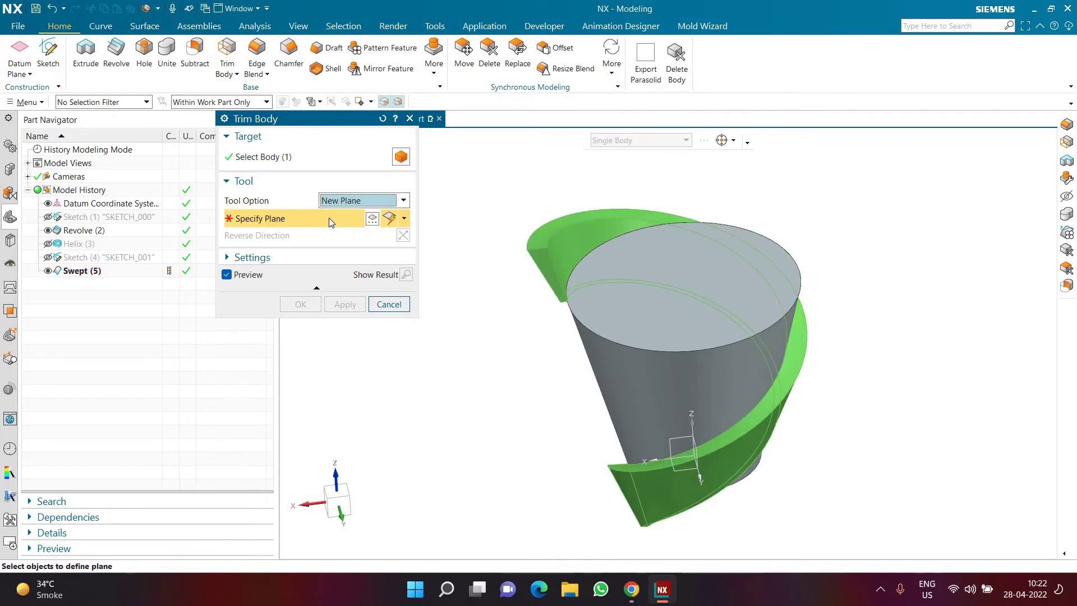
pyautogui.click(656, 315)
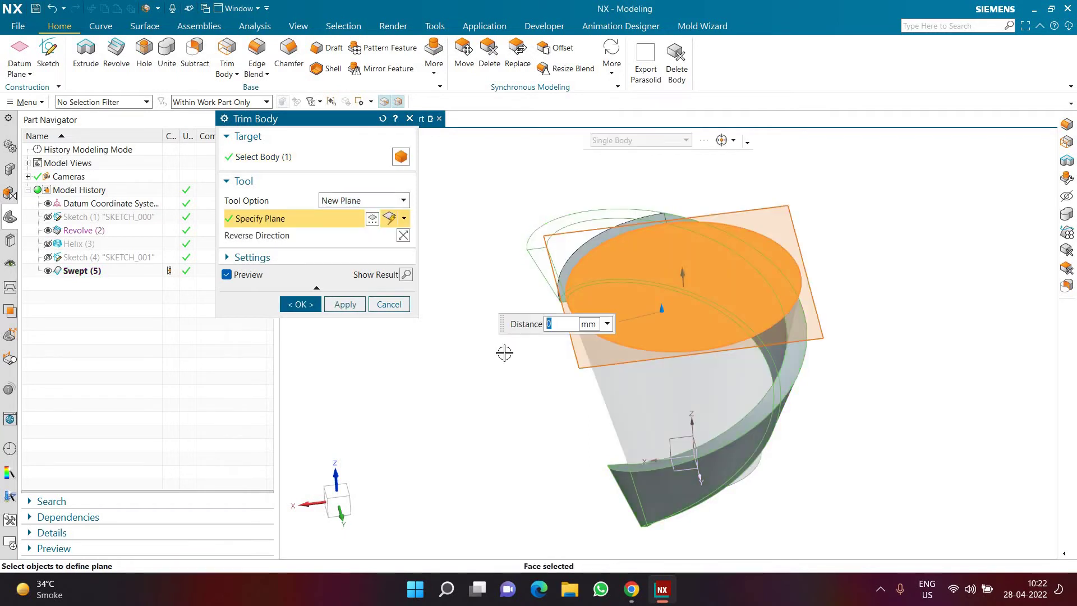
# Set the trim direction to remove the blade portion beyond the large end face and apply the trim
pyautogui.moveTo(496, 253)
pyautogui.mouseDown(button='middle')
pyautogui.moveTo(507, 241)
pyautogui.moveTo(494, 251)
pyautogui.mouseUp(button='middle')
pyautogui.click(403, 236)
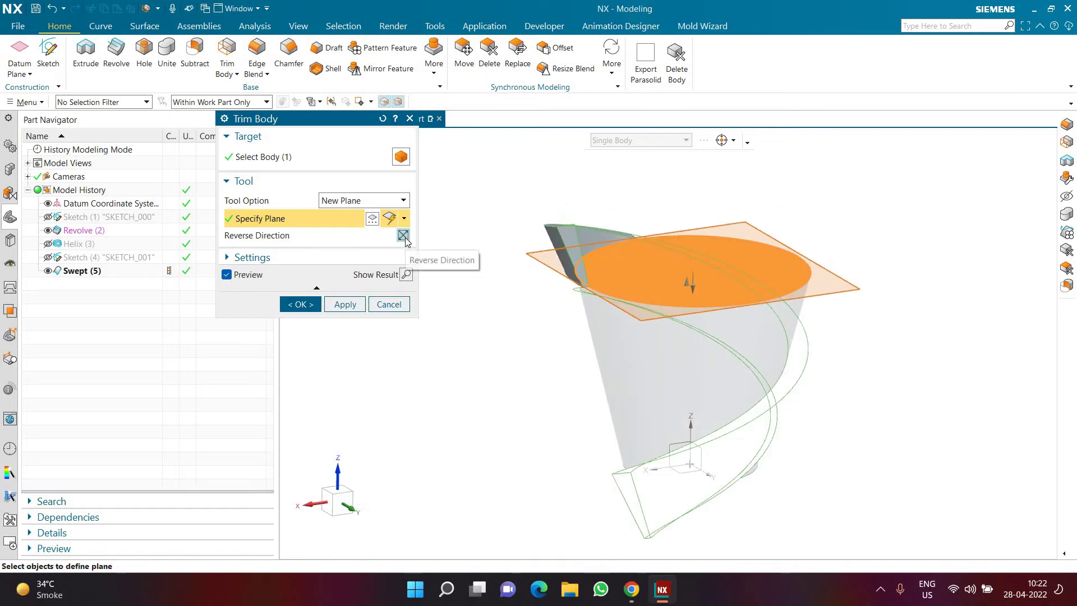
pyautogui.click(403, 236)
pyautogui.click(403, 236)
pyautogui.click(403, 236)
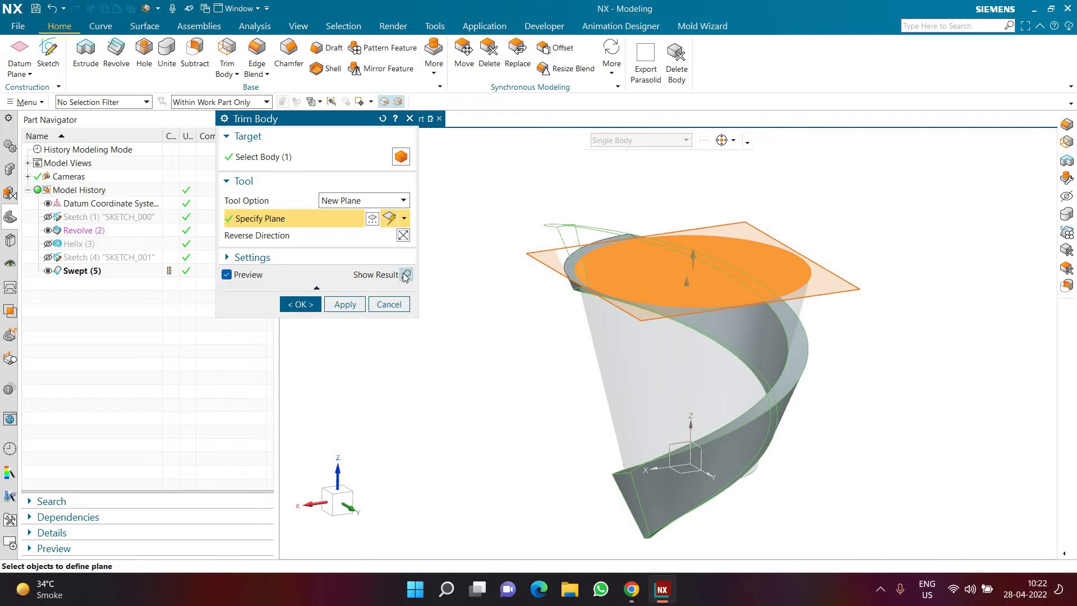
pyautogui.middleClick(536, 365)
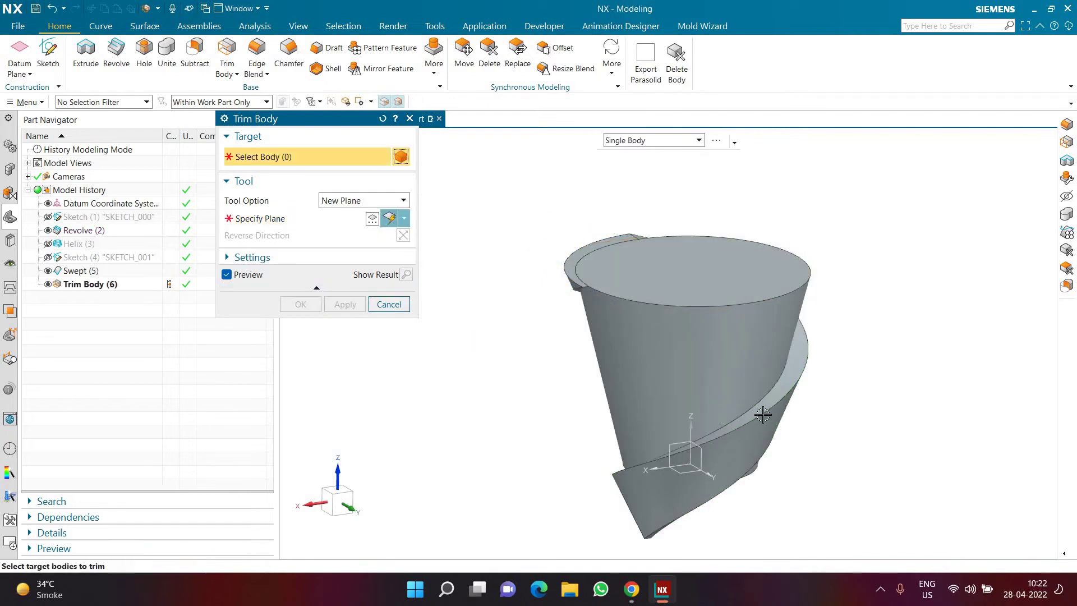
# Trim the blade with a new plane on the tapered body's small end face, removing the portion that extends past it
pyautogui.click(764, 431)
pyautogui.moveTo(834, 399); pyautogui.dragTo(383, 303, button='middle')
pyautogui.click(313, 222)
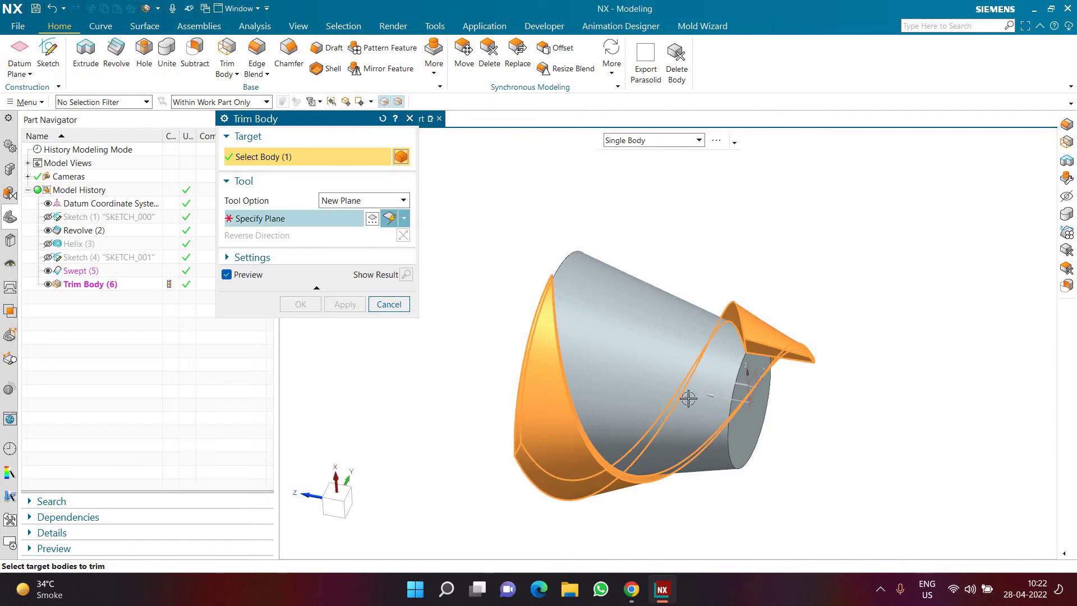
pyautogui.click(760, 438)
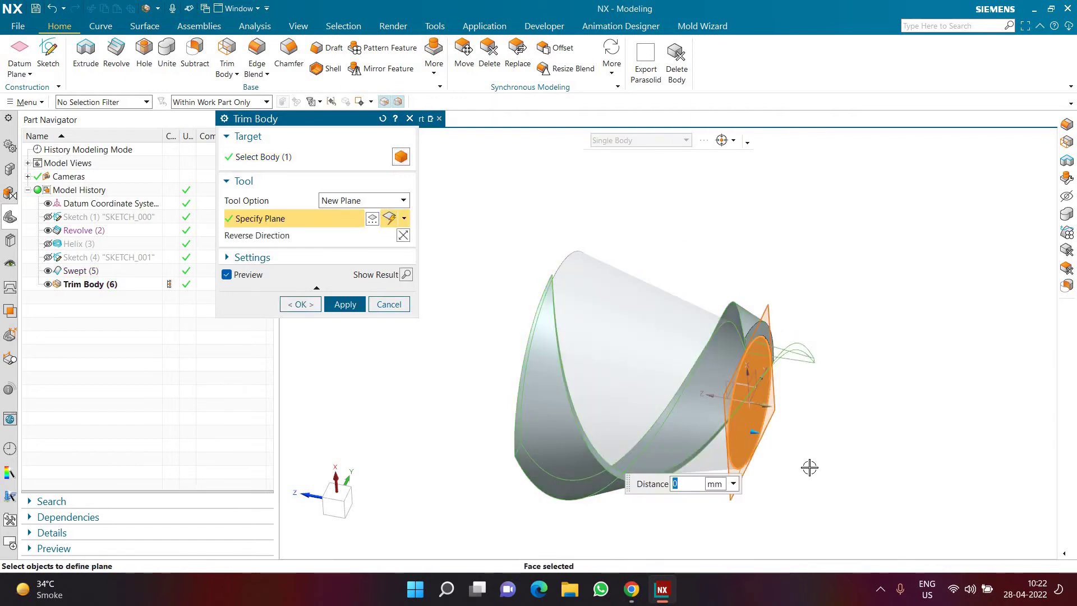
pyautogui.click(403, 236)
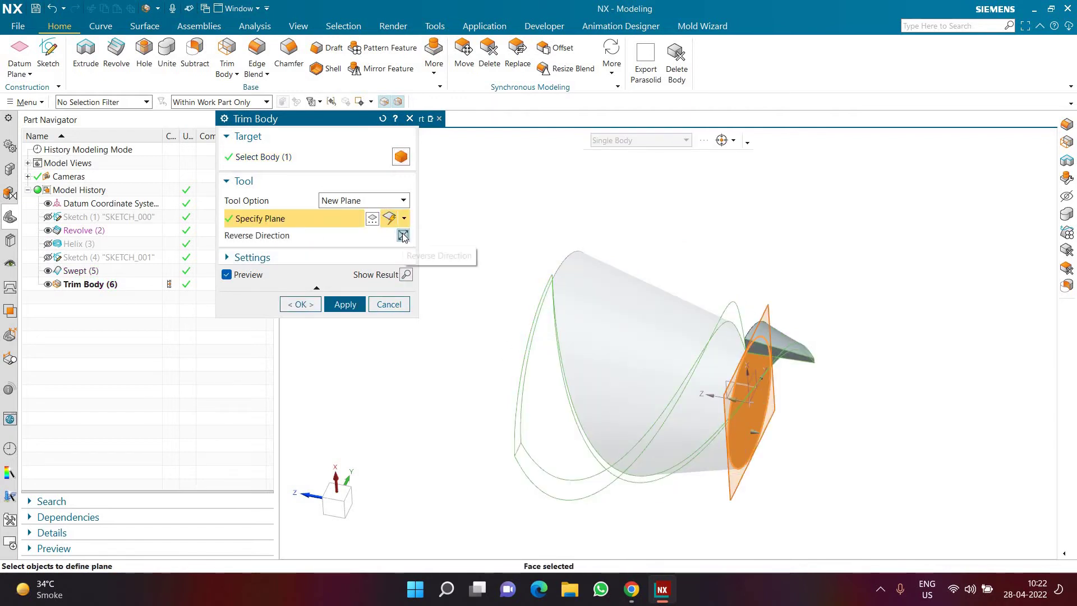
pyautogui.click(403, 236)
pyautogui.click(403, 236)
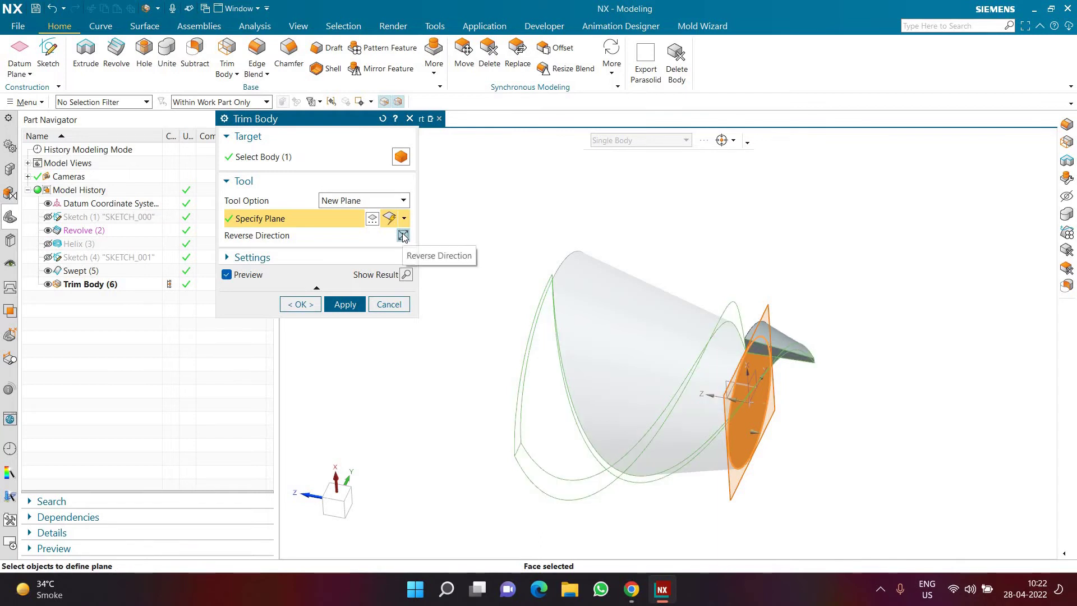
pyautogui.click(402, 236)
pyautogui.click(301, 304)
# Start a Replace Face with the blade's inner face, beside the gap at the small end, as the original face
pyautogui.moveTo(583, 331); pyautogui.dragTo(724, 297, button='middle')
pyautogui.scroll(3, 723, 298)
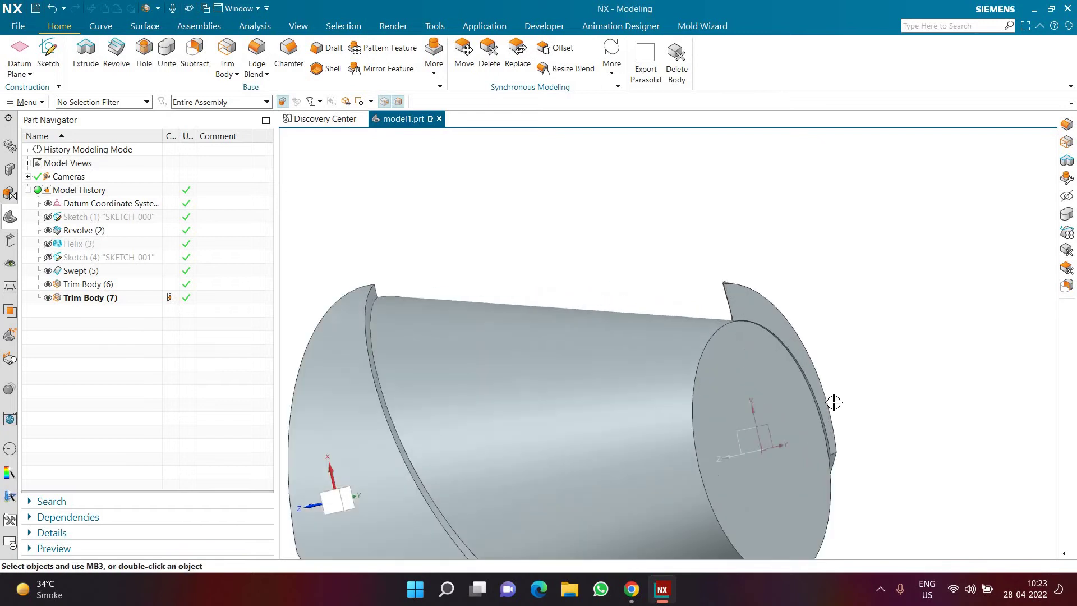
pyautogui.scroll(2, 754, 385)
pyautogui.moveTo(755, 385); pyautogui.dragTo(700, 325, button='middle')
pyautogui.click(518, 56)
pyautogui.scroll(3, 746, 440)
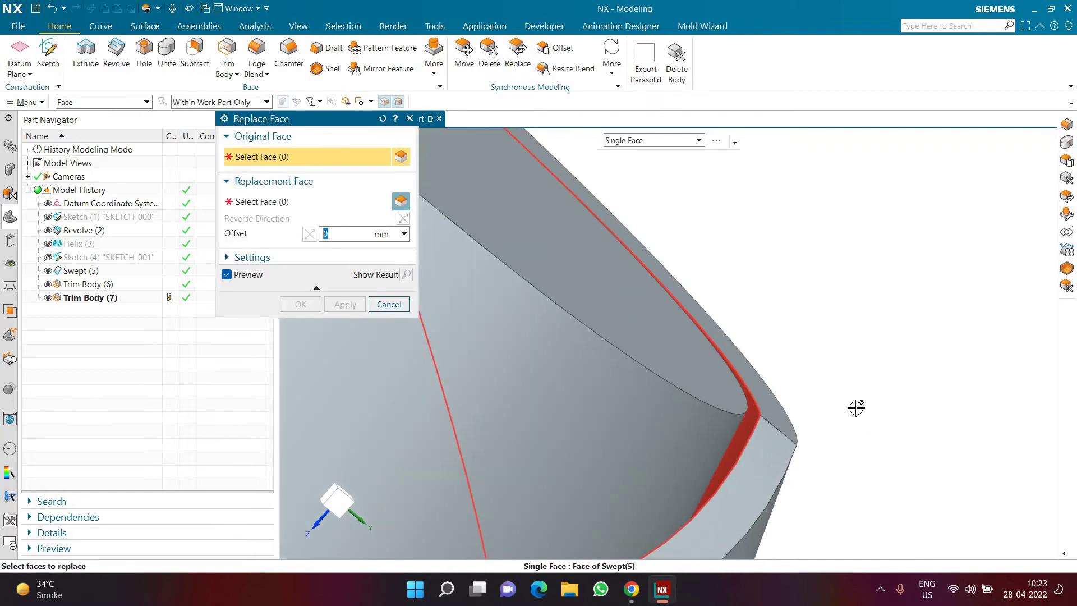
pyautogui.click(743, 434)
# Choose the tapered body's conical face as the replacement face and complete the face replacement
pyautogui.scroll(-6, 856, 407)
pyautogui.click(322, 203)
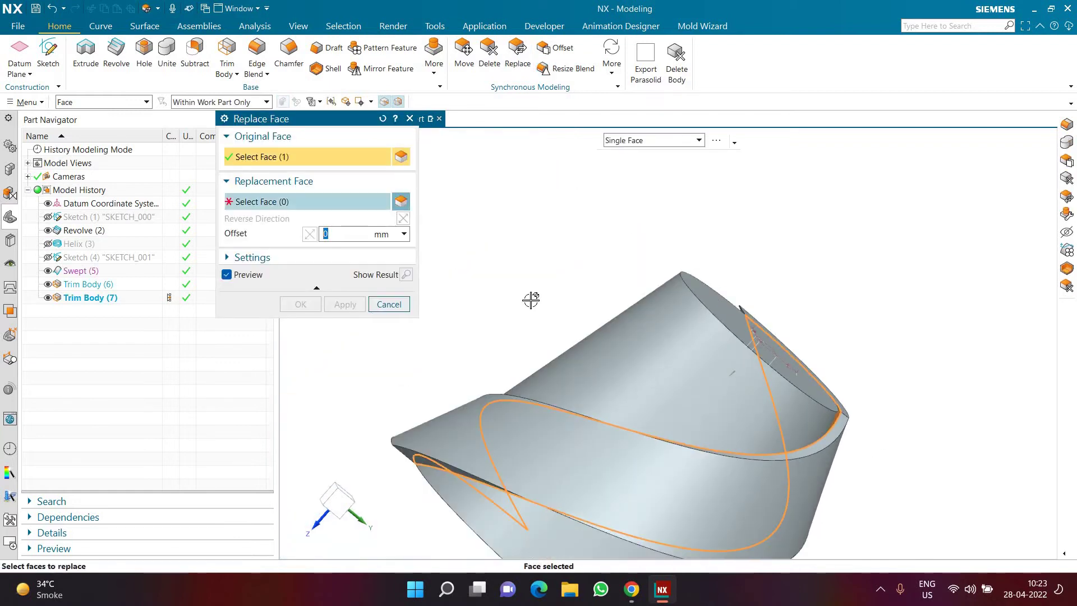
pyautogui.click(673, 351)
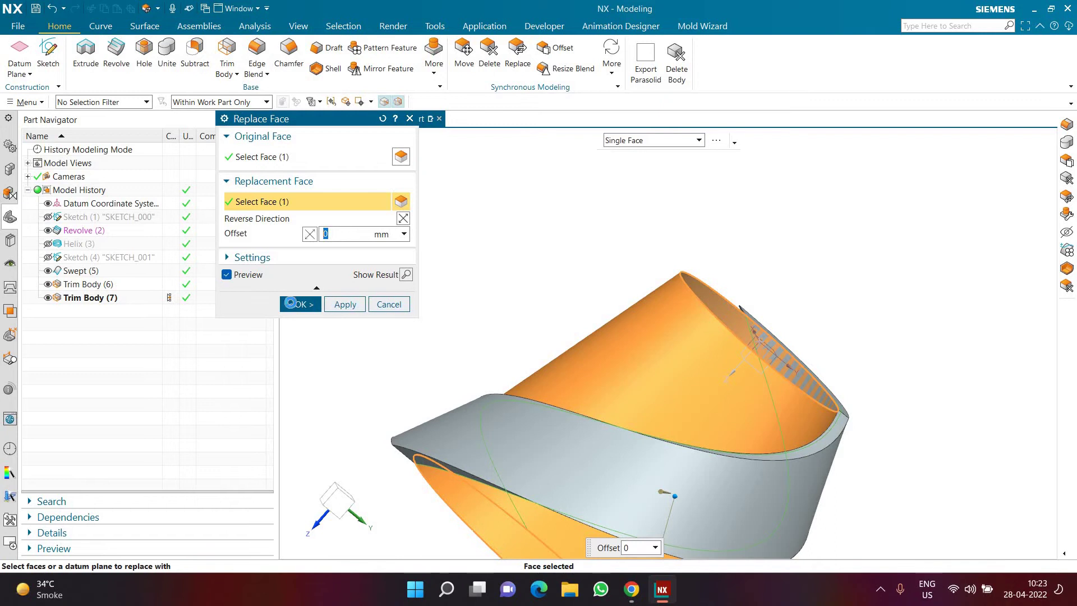
pyautogui.click(290, 302)
pyautogui.moveTo(576, 295); pyautogui.dragTo(610, 376, button='middle')
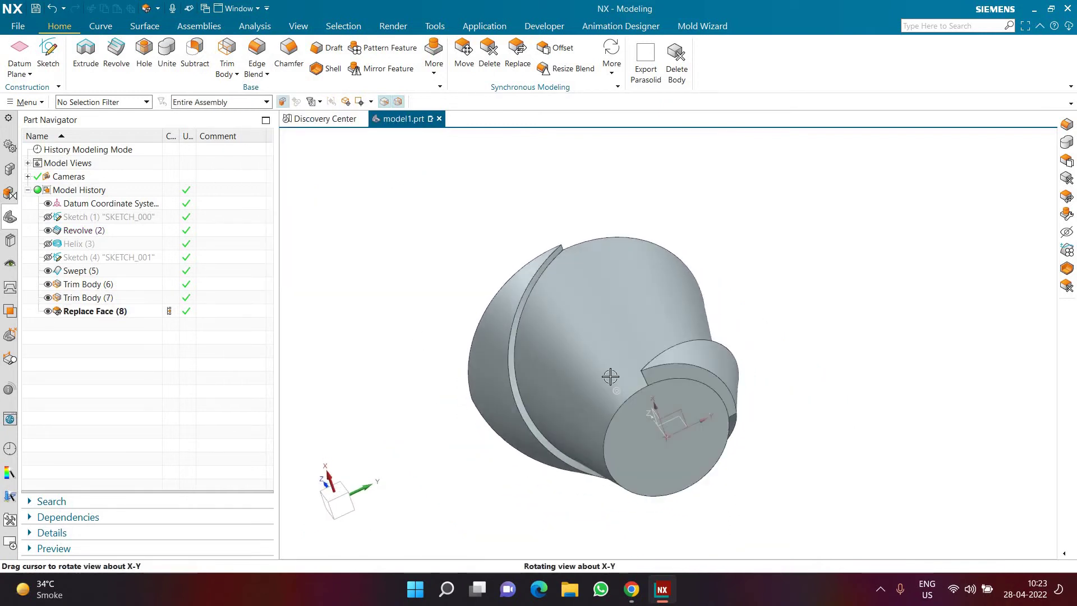
pyautogui.scroll(6, 525, 204)
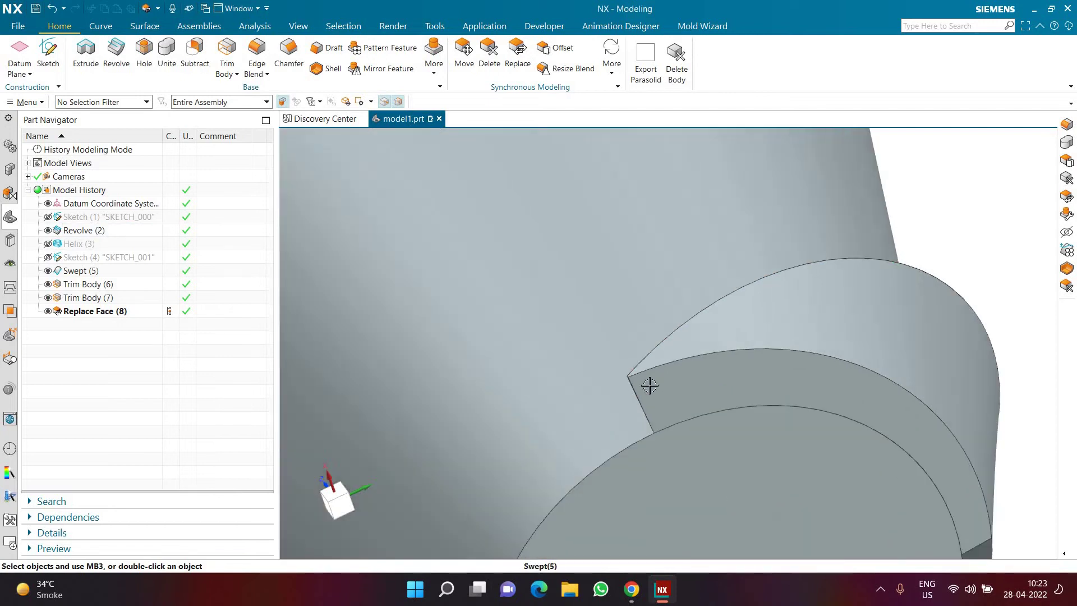
# Round the blade's outer edge on the small end face with a 60 mm circular Edge Blend
pyautogui.scroll(-7, 650, 385)
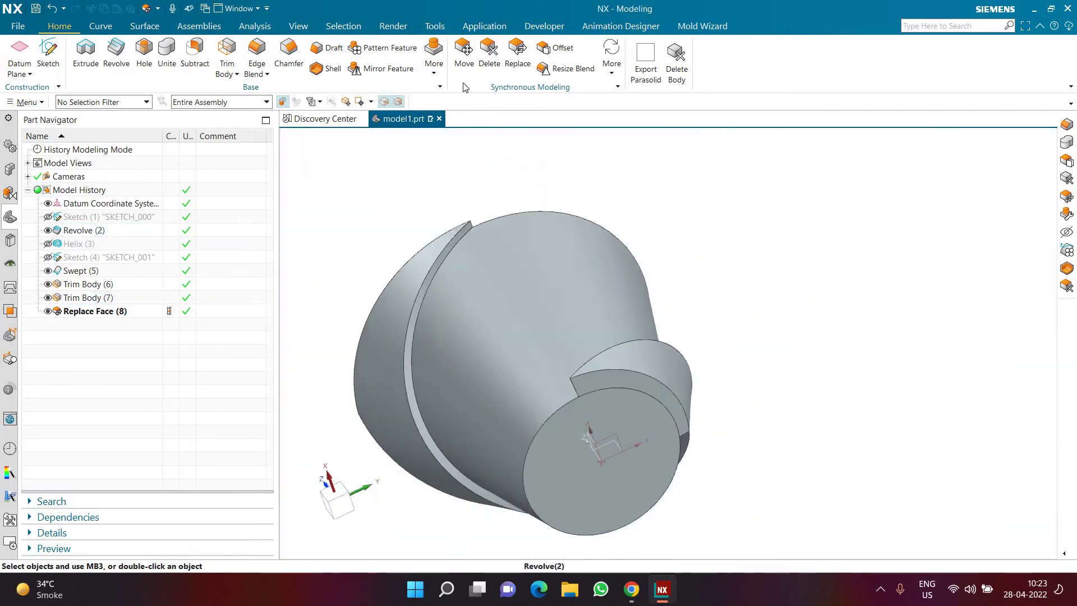
pyautogui.click(257, 52)
pyautogui.scroll(2, 629, 370)
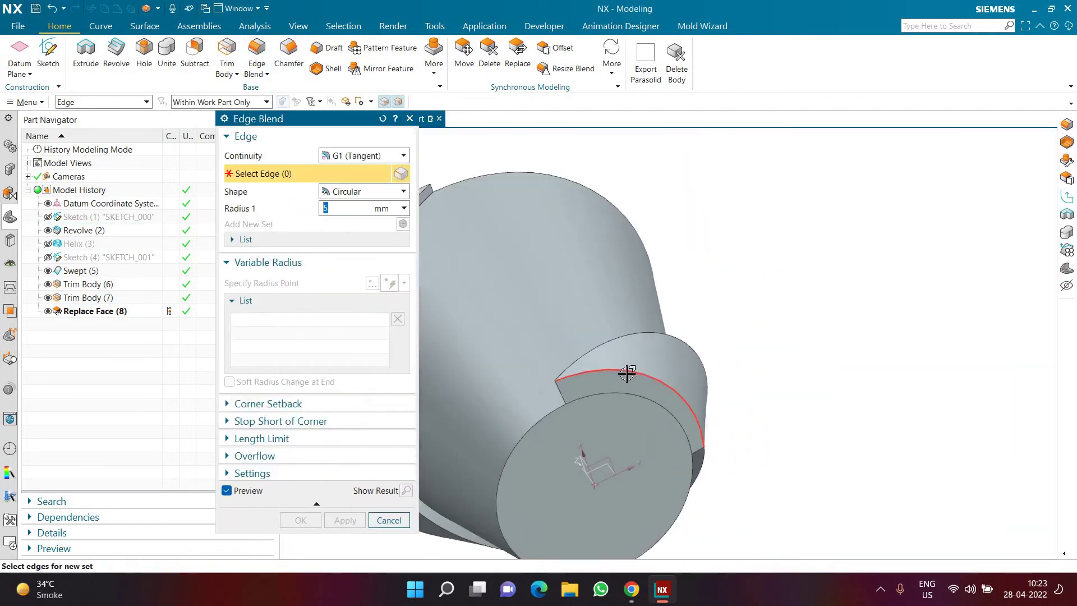
pyautogui.click(627, 373)
pyautogui.moveTo(645, 367); pyautogui.dragTo(649, 312)
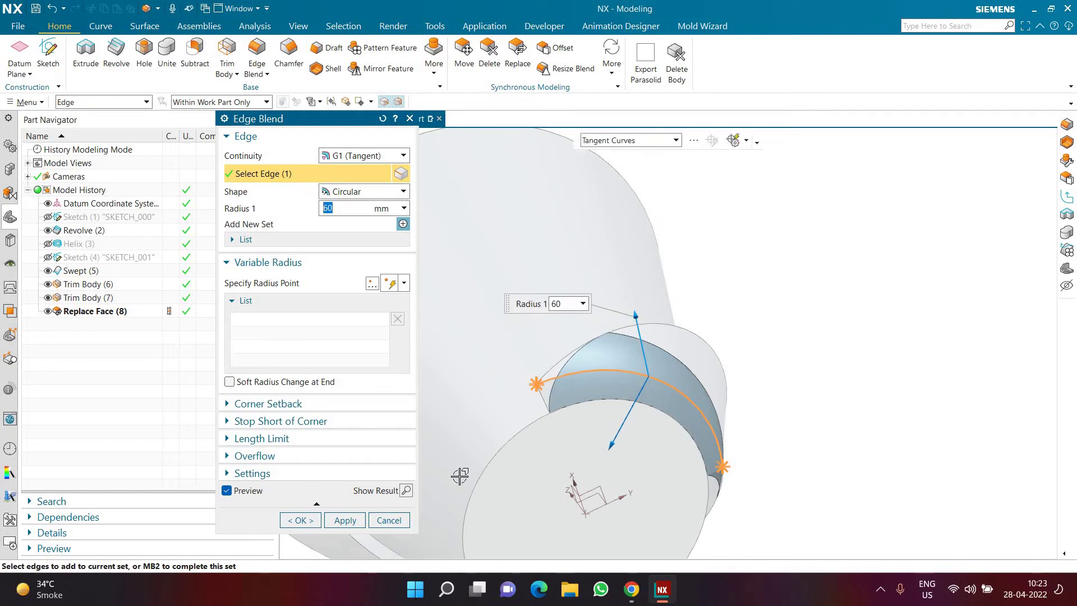
pyautogui.middleClick(781, 288)
# Round the blade's long outer helical edge with a 25 mm Edge Blend and finish the blend
pyautogui.moveTo(757, 267); pyautogui.dragTo(767, 363, button='middle')
pyautogui.scroll(-3, 766, 366)
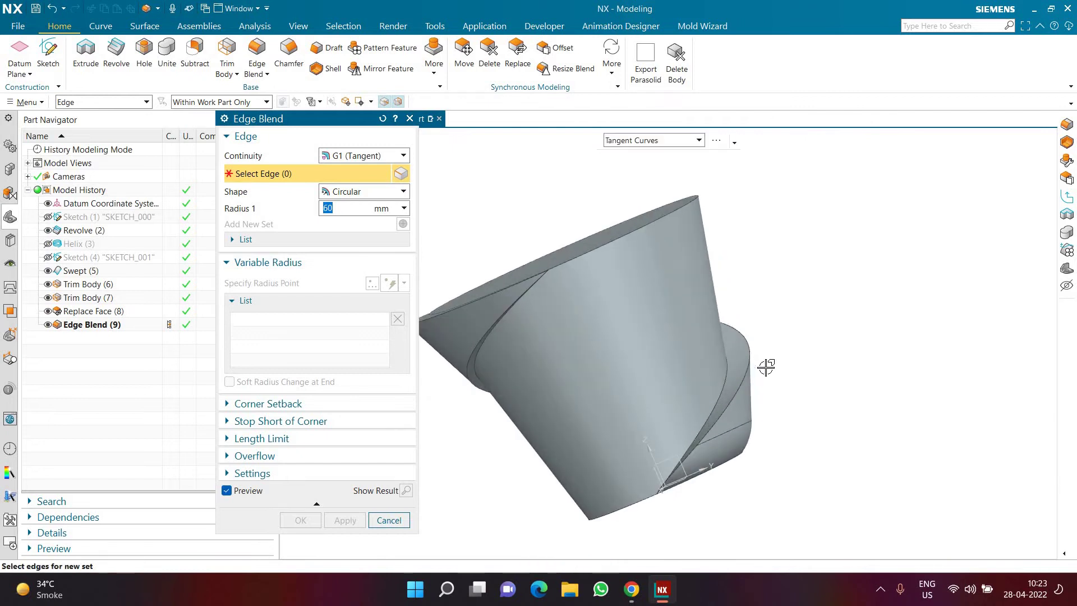
pyautogui.click(745, 374)
pyautogui.scroll(3, 762, 370)
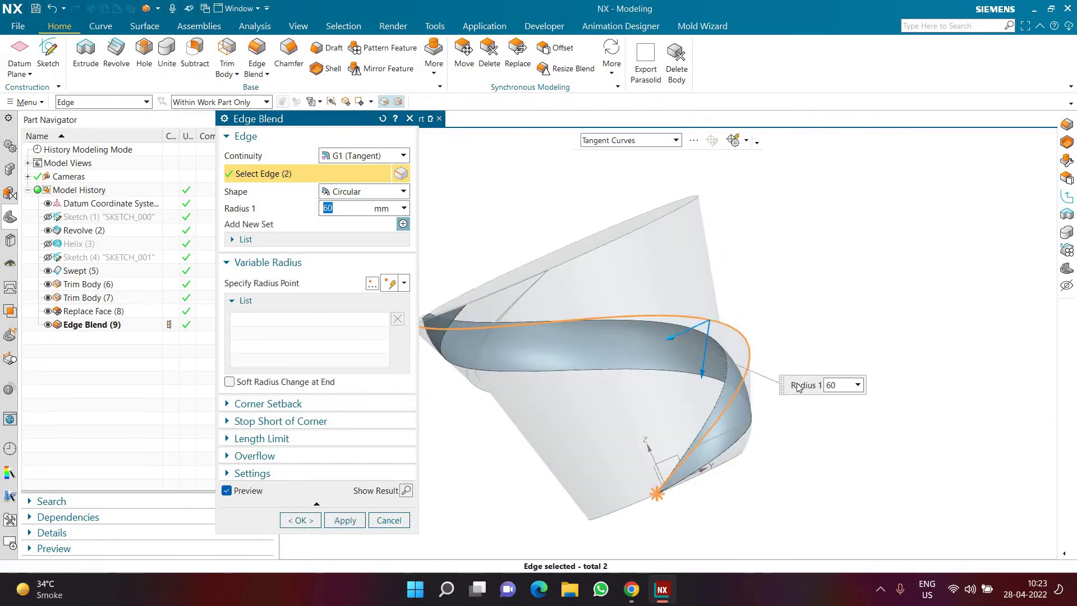
pyautogui.scroll(-2, 775, 346)
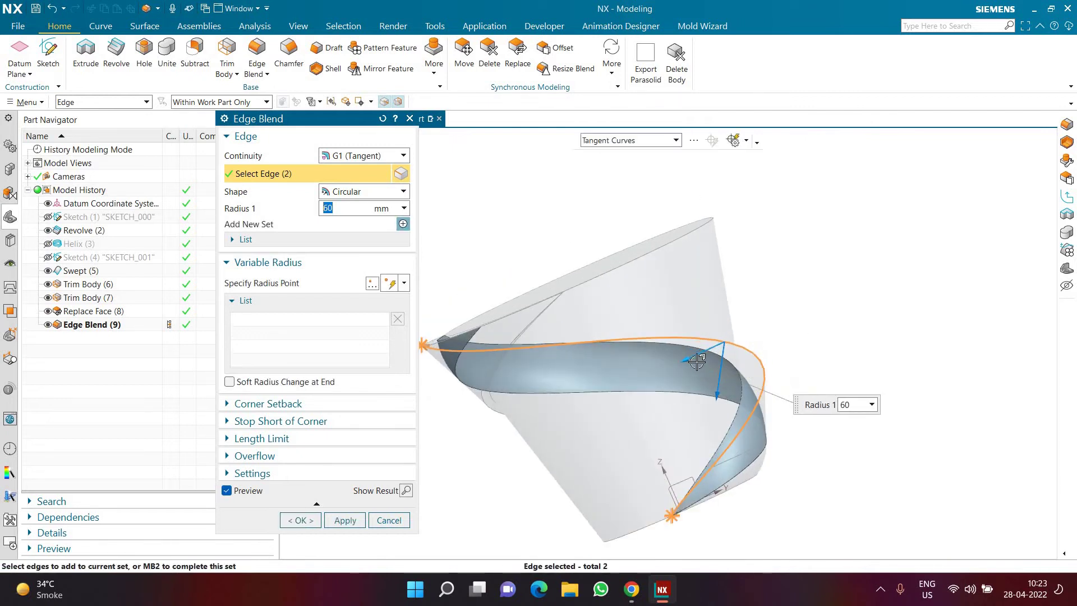
pyautogui.write('20')
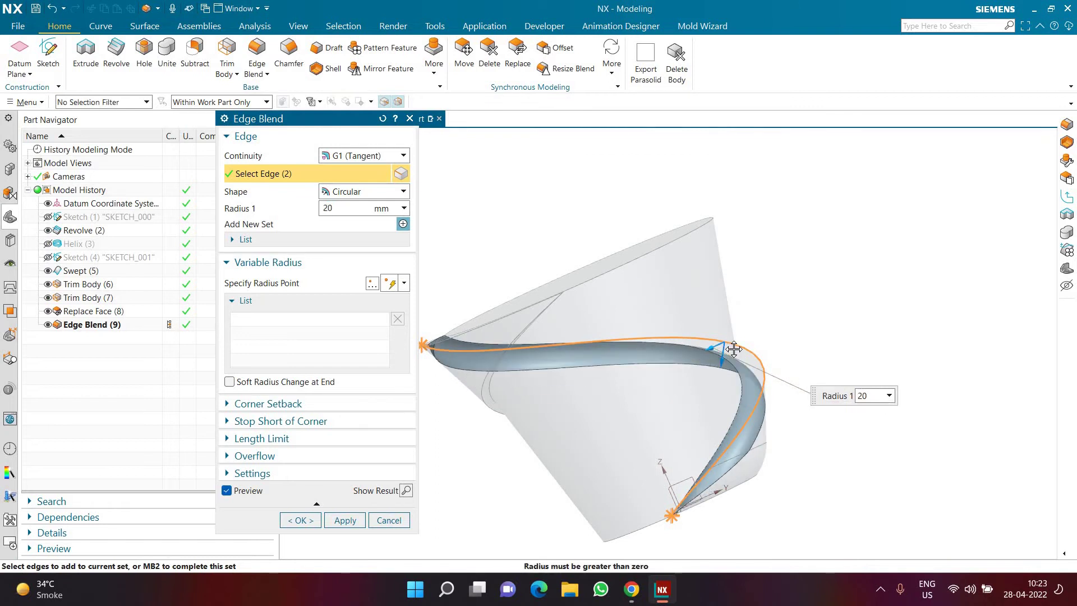
pyautogui.press('Return')
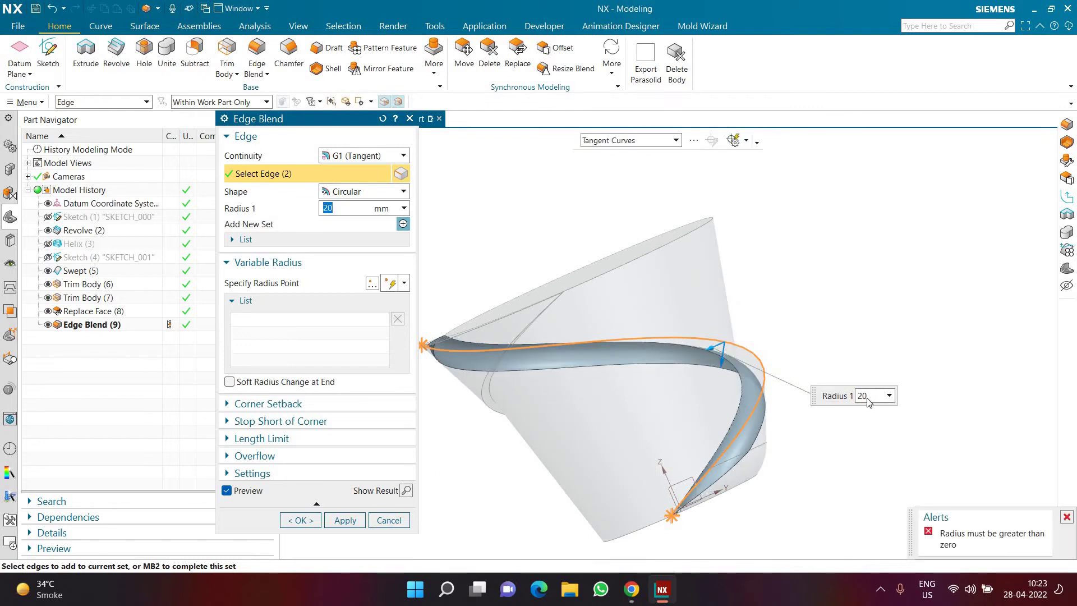
pyautogui.press('Return')
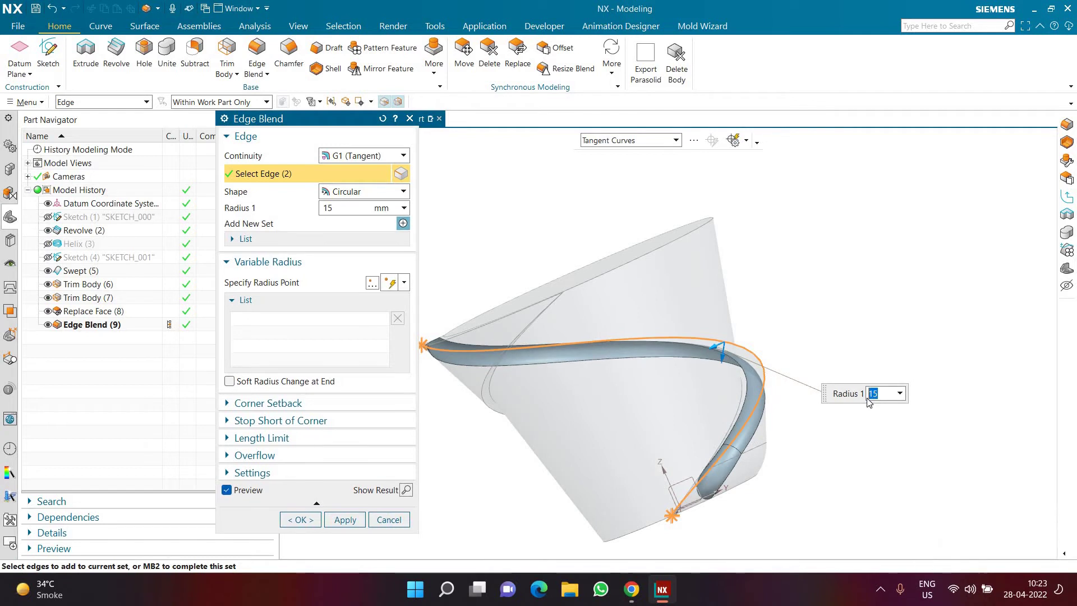
pyautogui.write('25')
pyautogui.press('Return')
pyautogui.click(304, 518)
# Start a Pattern Geometry of the blended blade with a circular layout and reset the command's settings to their defaults
pyautogui.moveTo(512, 433); pyautogui.dragTo(756, 415, button='middle')
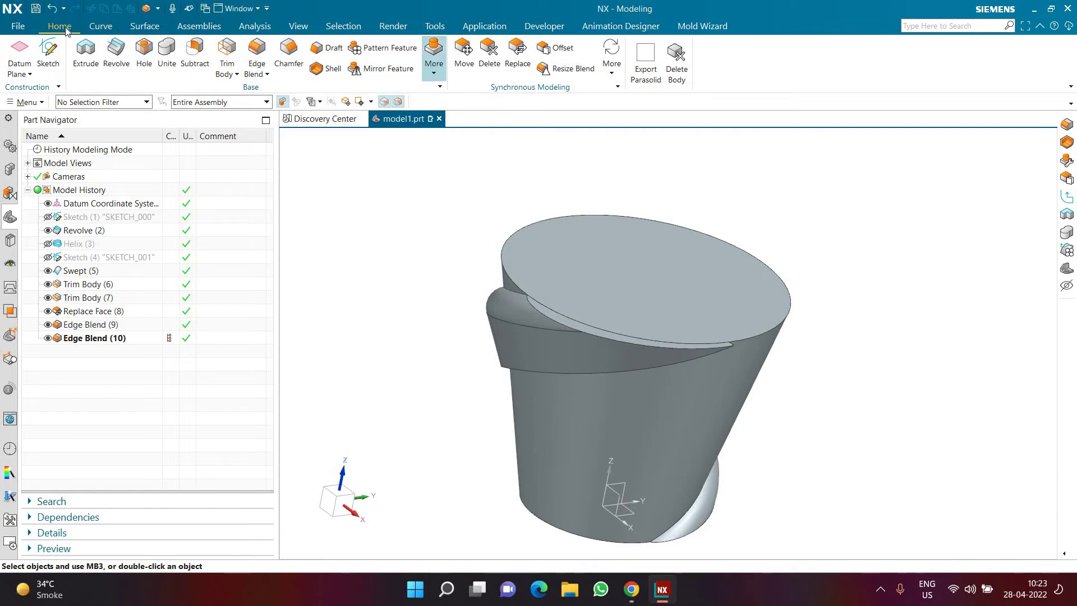
pyautogui.click(434, 70)
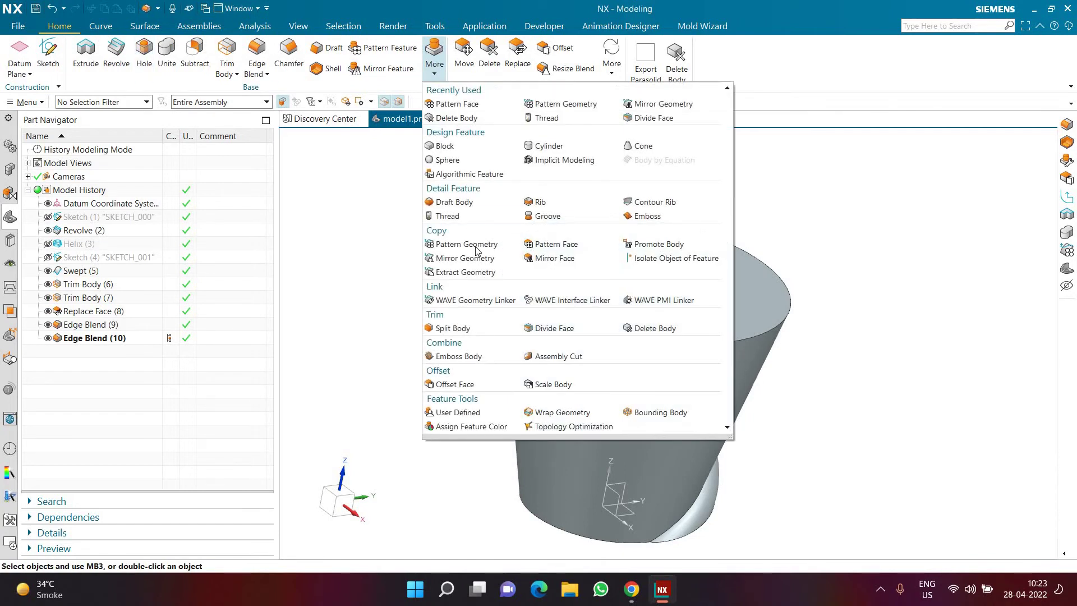
pyautogui.click(476, 250)
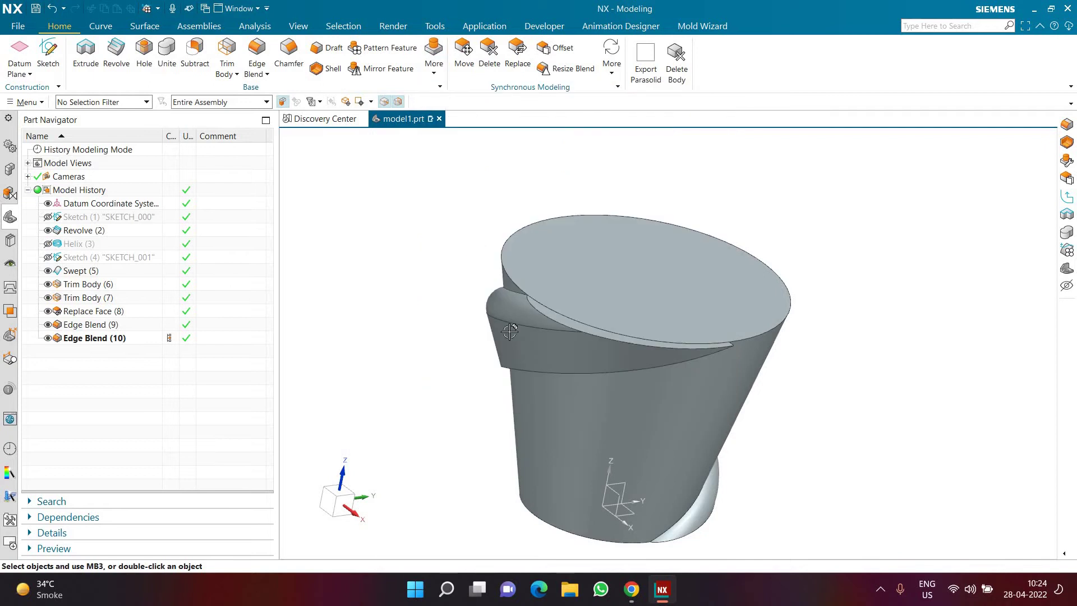
pyautogui.click(523, 333)
pyautogui.scroll(3, 645, 341)
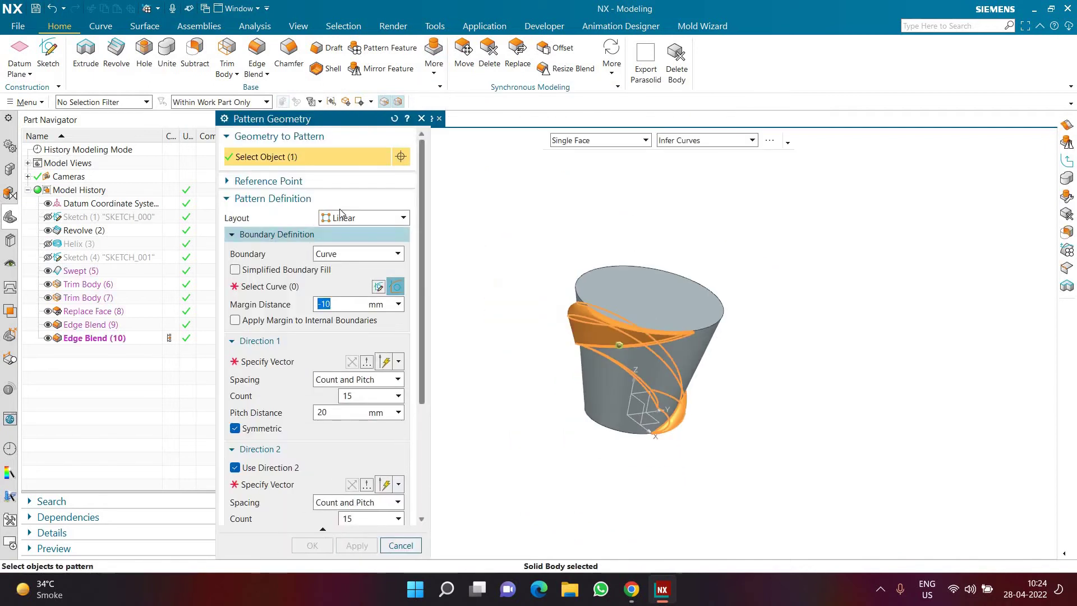
pyautogui.click(340, 222)
pyautogui.click(343, 244)
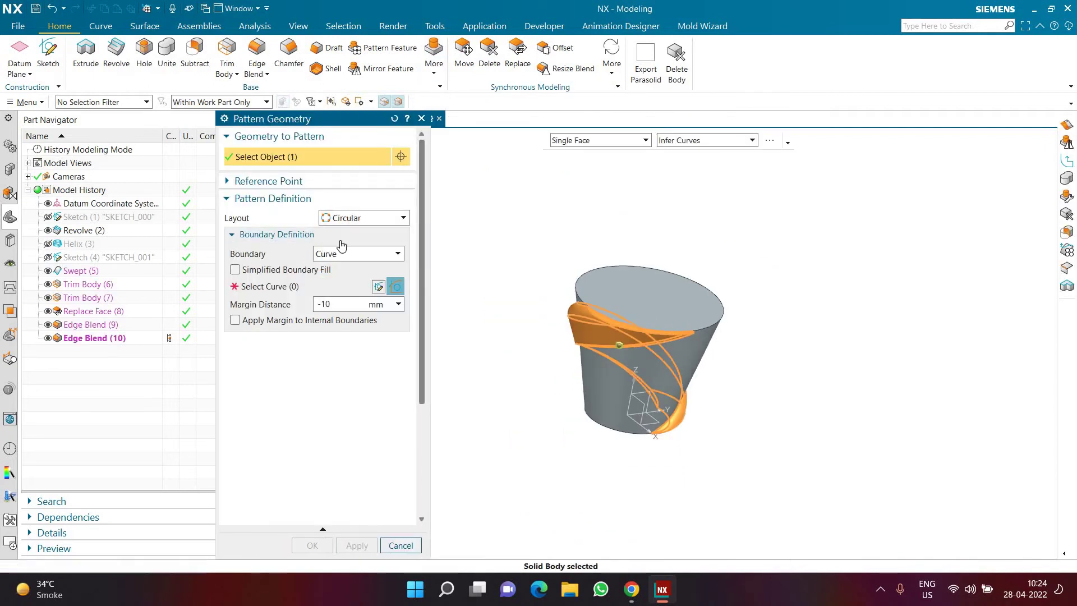
pyautogui.click(389, 119)
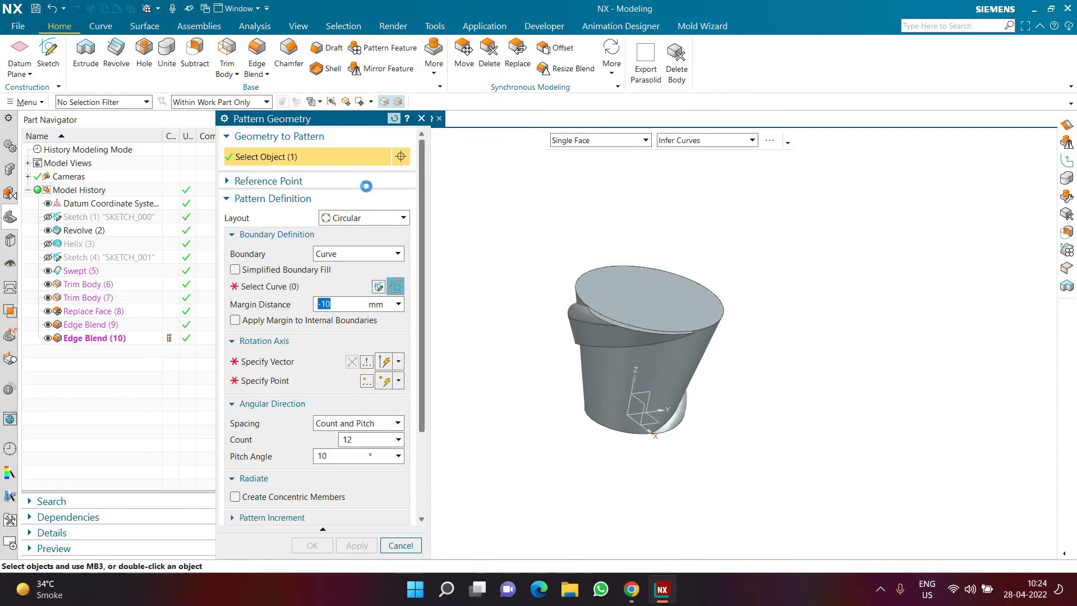
# Choose the blade as the geometry to pattern, with a circular layout around the datum Z axis
pyautogui.click(498, 341)
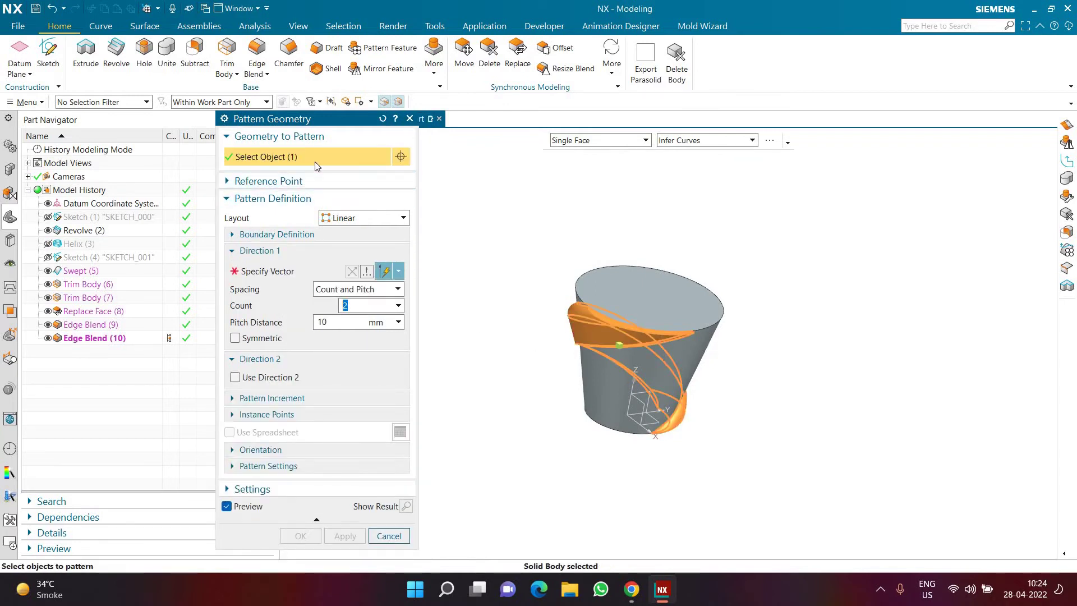
pyautogui.click(361, 218)
pyautogui.click(343, 243)
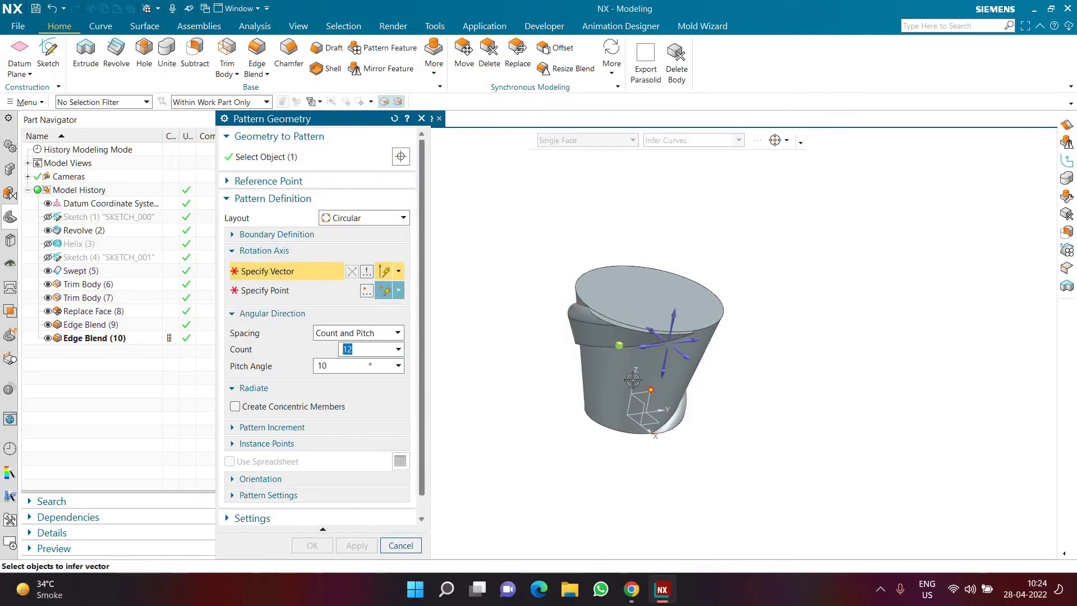
pyautogui.click(603, 383)
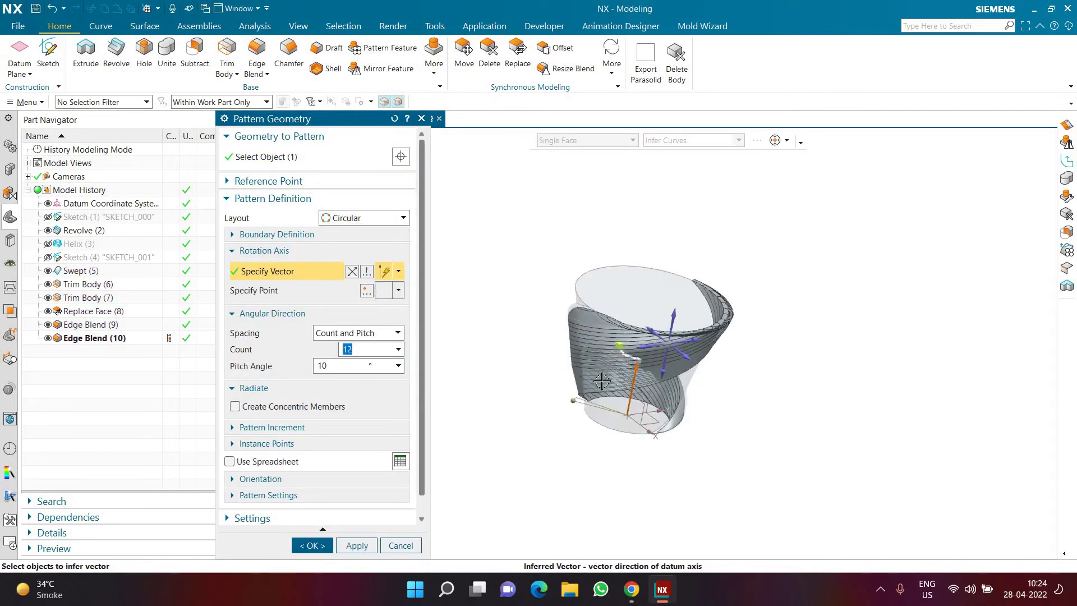
# Set the angular spacing to Count and Span with a count of 5 over a 360° span
pyautogui.click(370, 335)
pyautogui.click(365, 359)
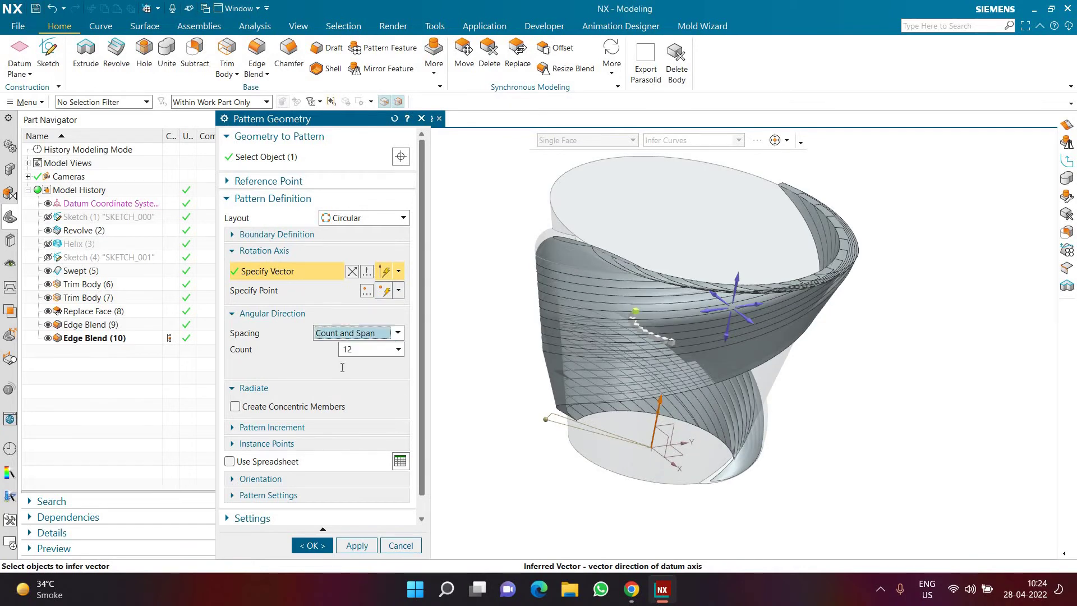
pyautogui.click(342, 365)
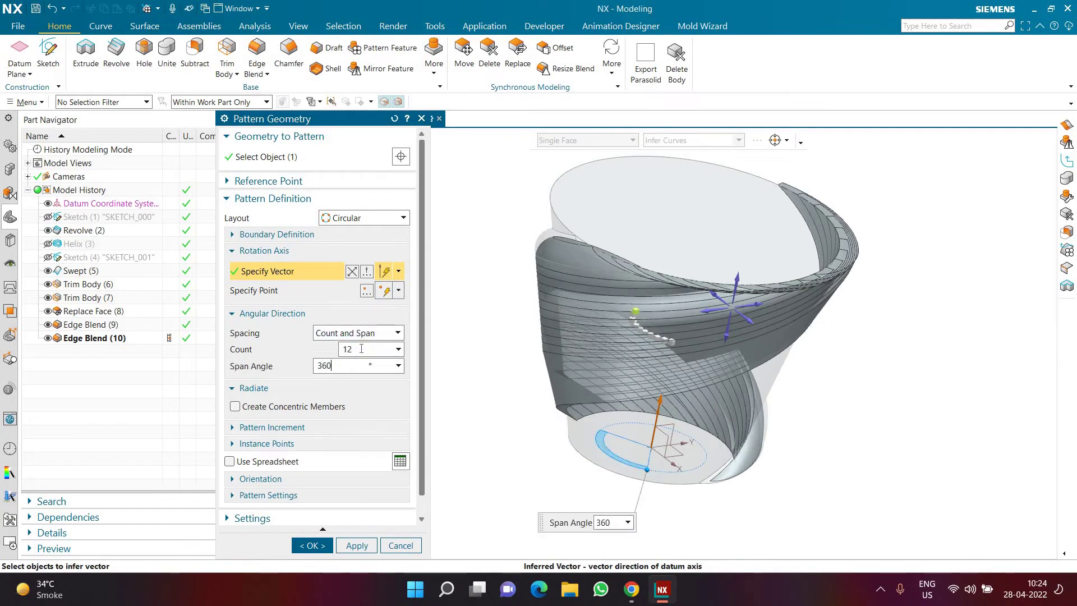
pyautogui.click(361, 349)
pyautogui.press('Return')
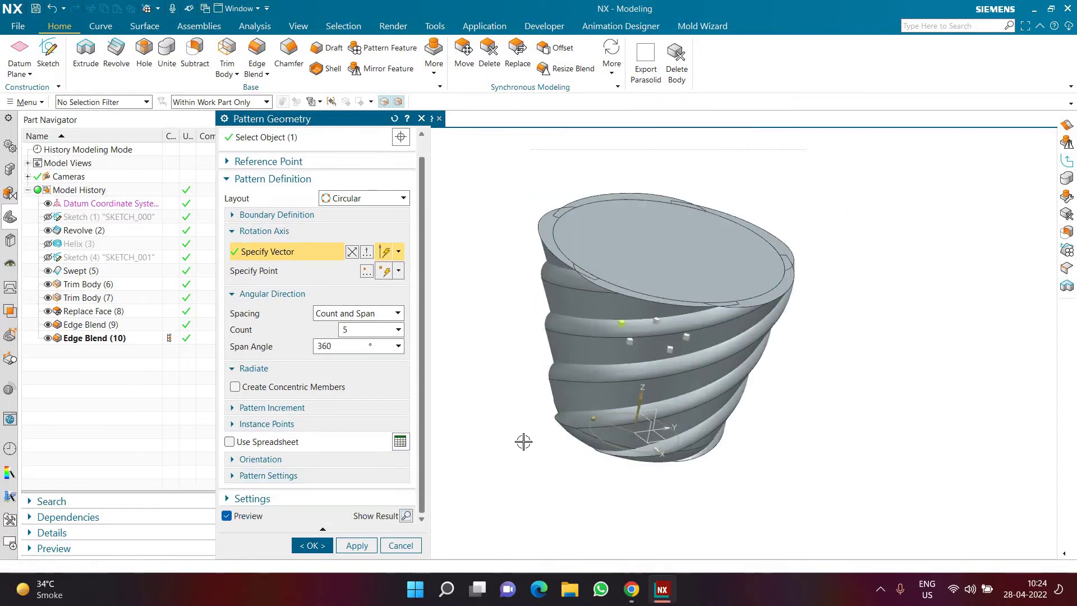
# Preview the five-blade result, undo the preview, raise the pattern count to 6 and complete the pattern
pyautogui.moveTo(596, 402); pyautogui.dragTo(738, 419, button='middle')
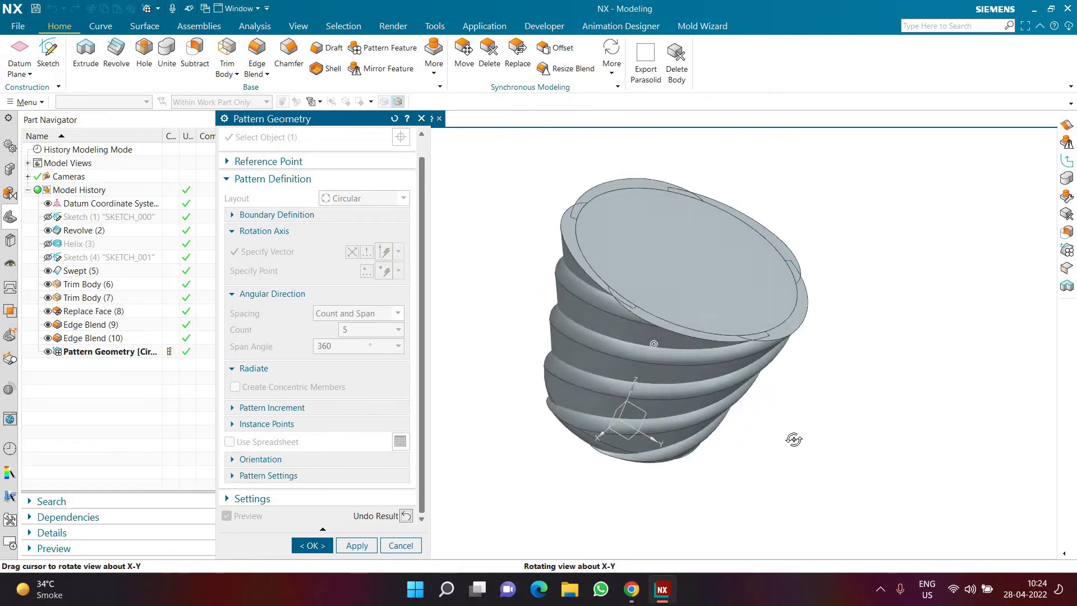
pyautogui.moveTo(769, 435); pyautogui.dragTo(744, 344, button='middle')
pyautogui.moveTo(748, 384); pyautogui.dragTo(749, 408, button='middle')
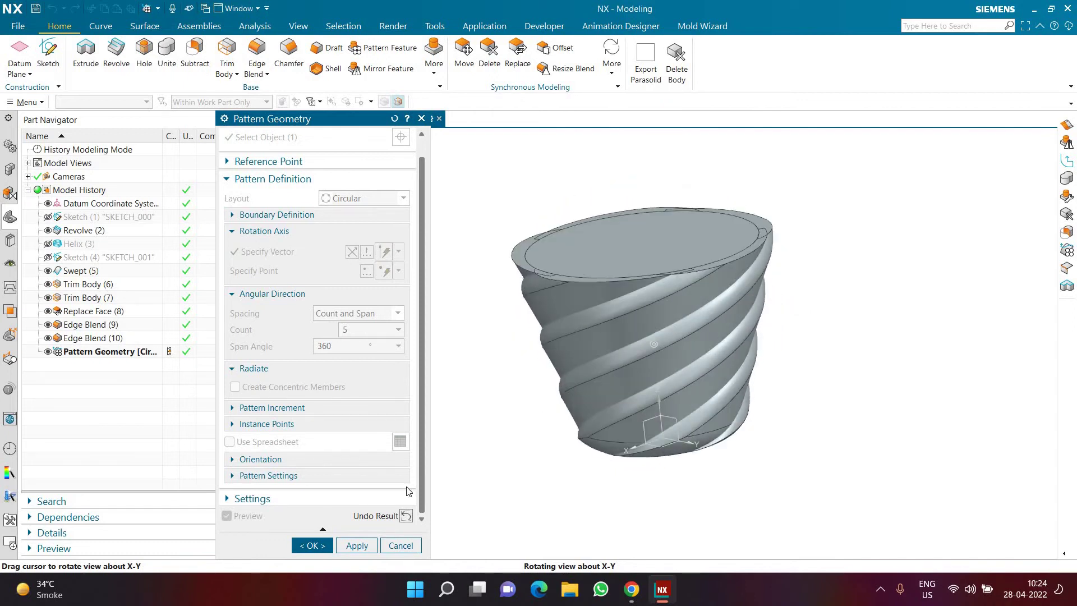
pyautogui.click(401, 512)
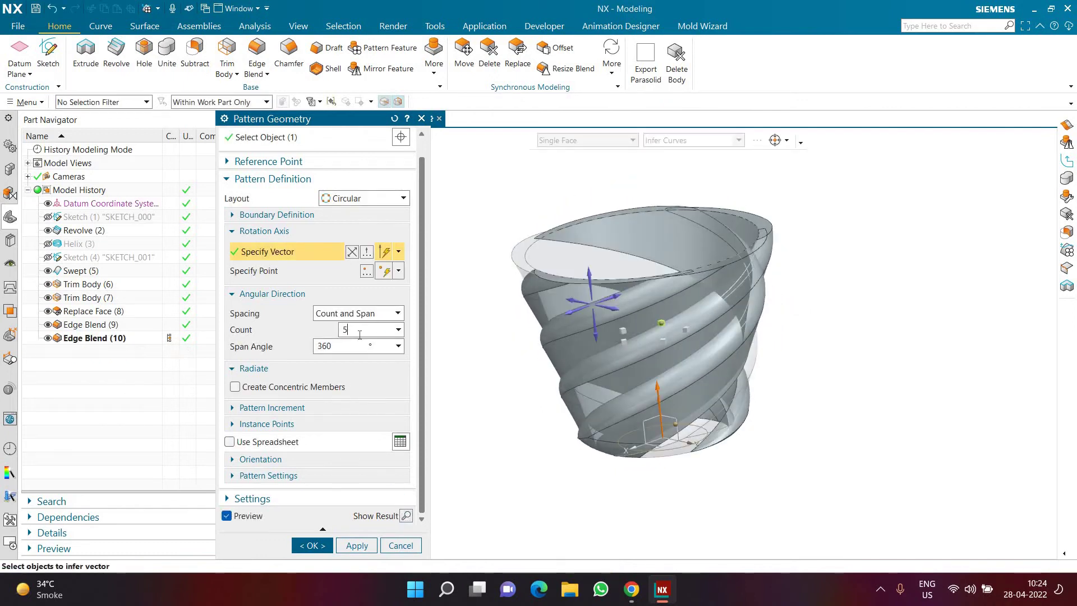
pyautogui.write('6')
pyautogui.press('Return')
pyautogui.click(405, 515)
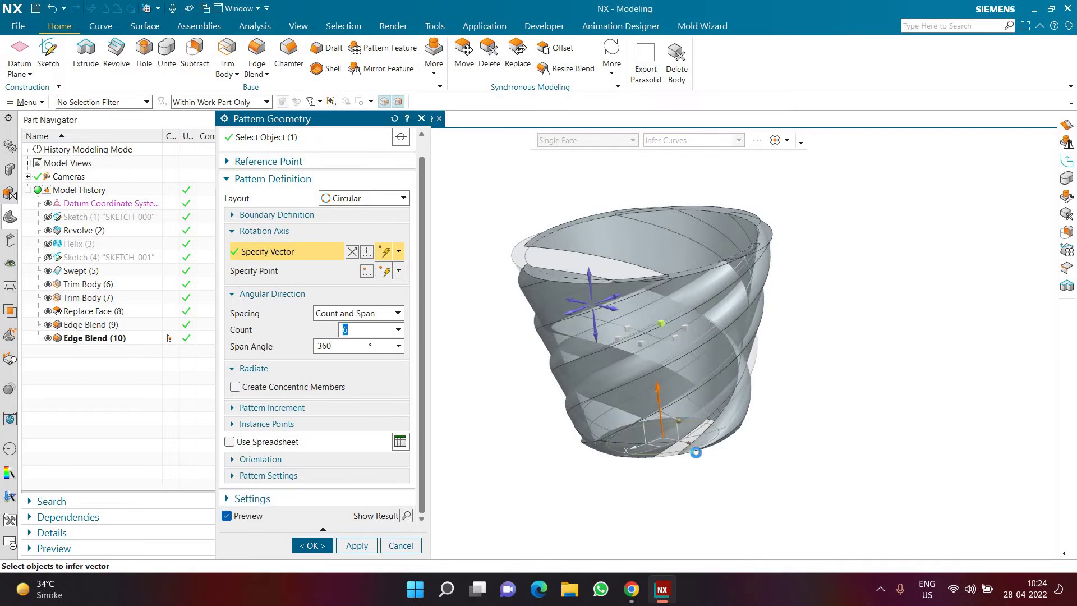
pyautogui.moveTo(751, 394); pyautogui.dragTo(611, 398, button='middle')
pyautogui.click(312, 545)
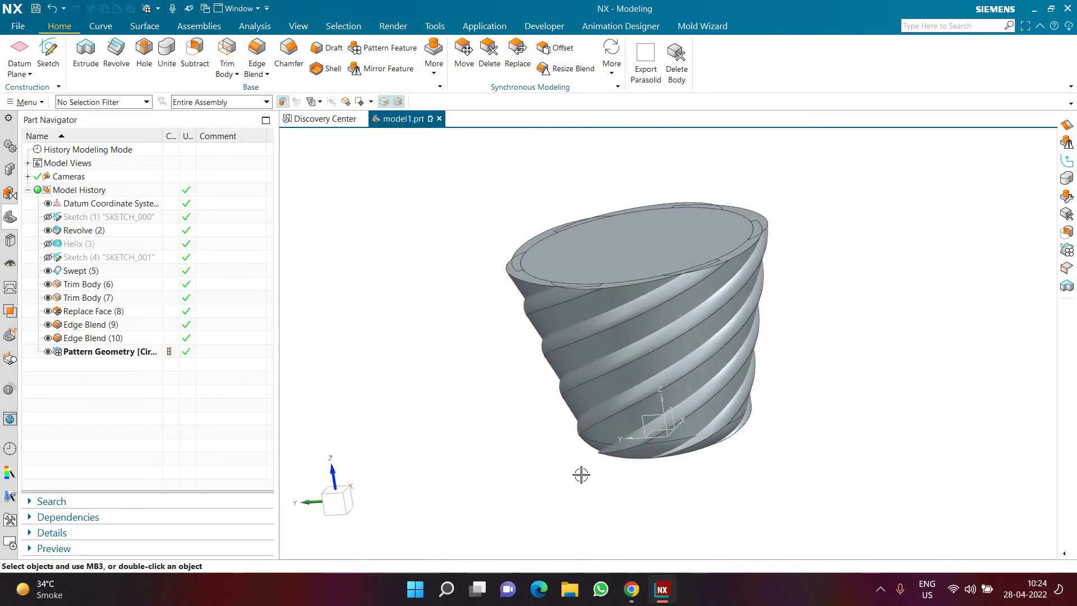
# Unite all six blades into one body, leaving the tapered revolved body out of the tool selection
pyautogui.moveTo(651, 441); pyautogui.dragTo(581, 475, button='middle')
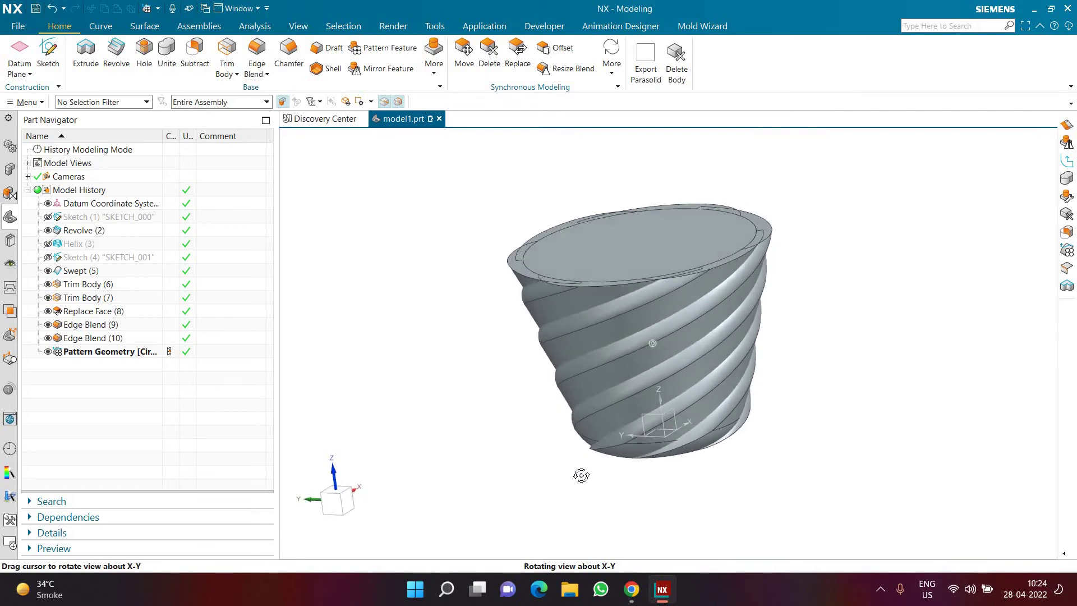
pyautogui.click(167, 52)
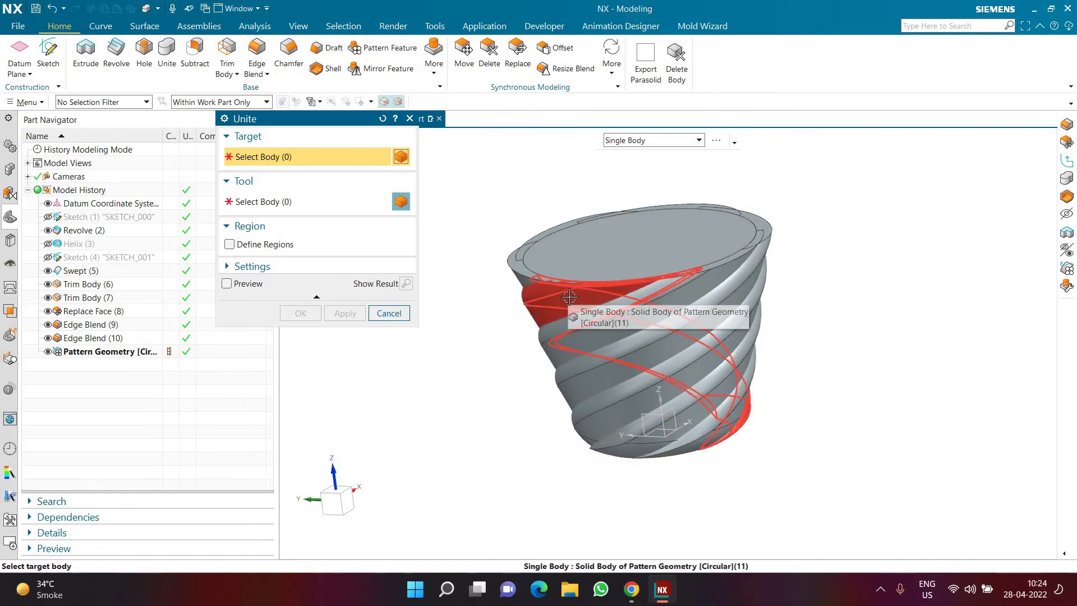
pyautogui.click(524, 313)
pyautogui.hotkey('ctrl', 'a')
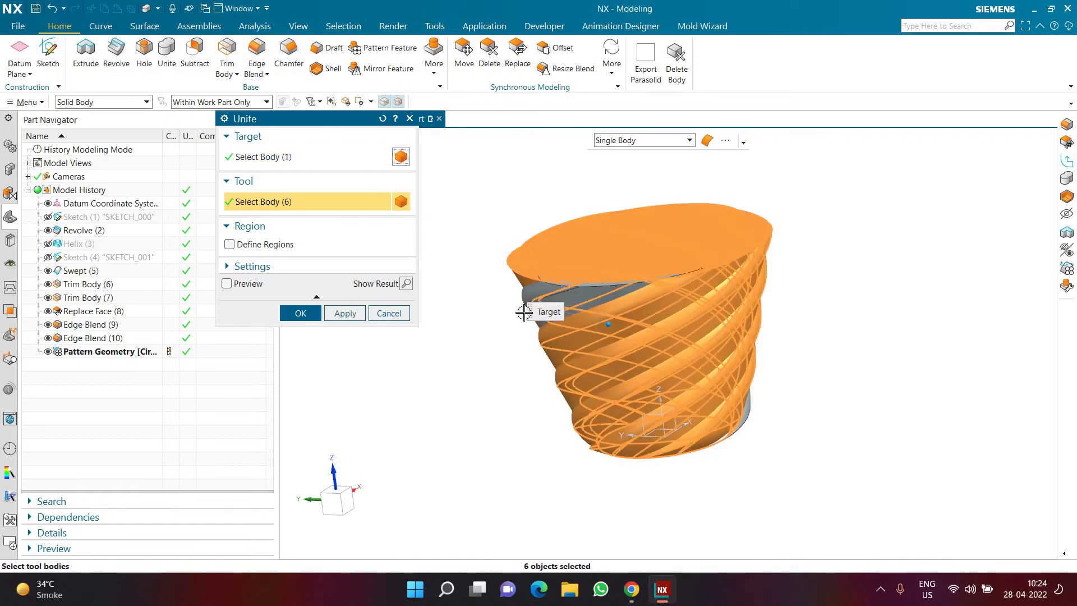
pyautogui.keyDown('shift'); pyautogui.click(598, 265); pyautogui.keyUp('shift')
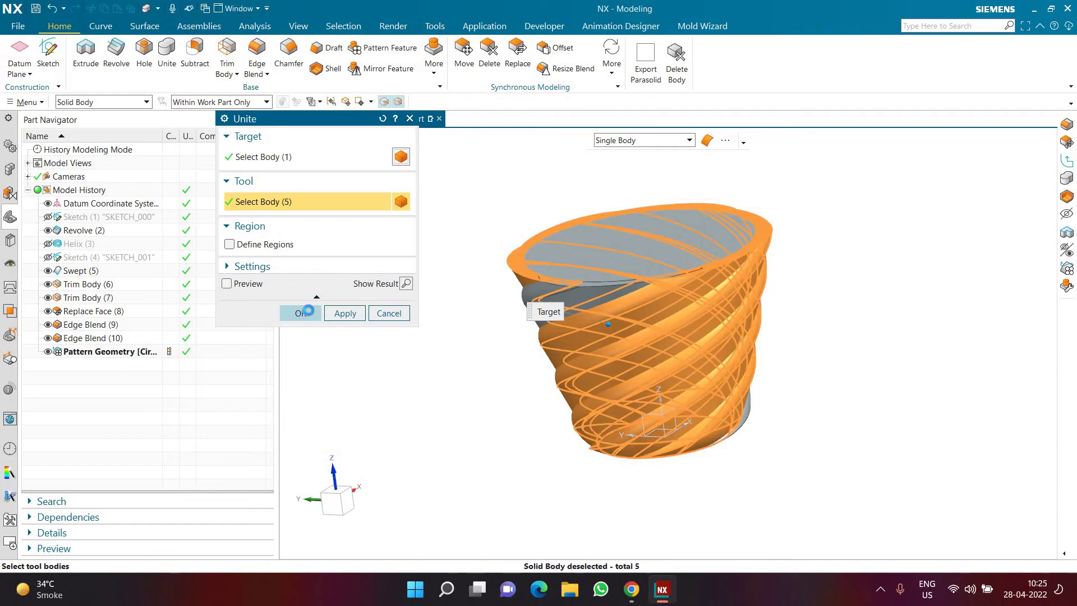
pyautogui.click(301, 313)
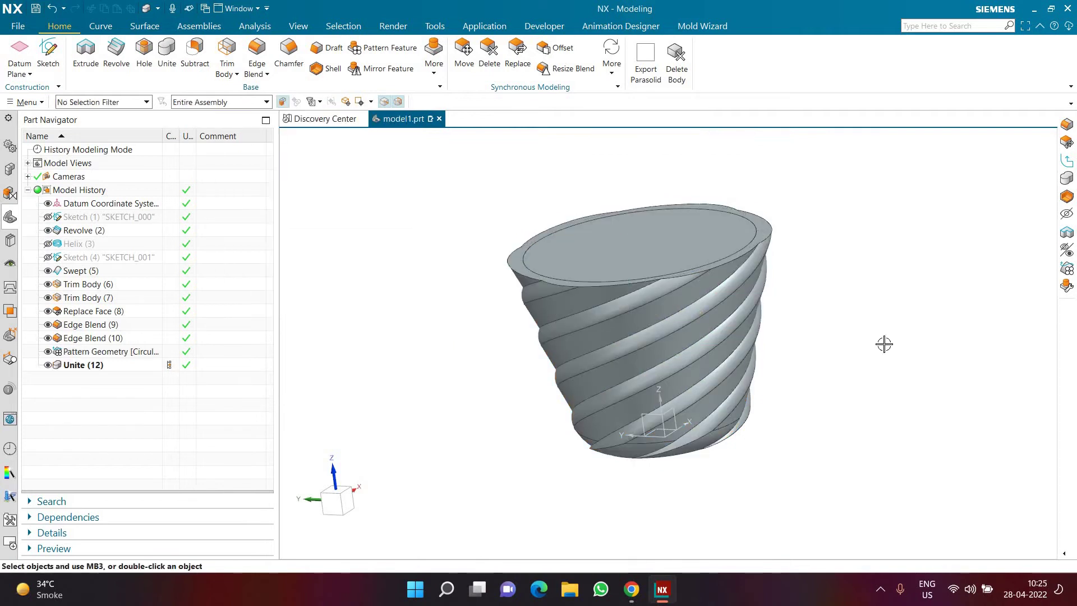
# Hide the tapered revolved body so that only the united blades are displayed
pyautogui.scroll(2, 738, 381)
pyautogui.moveTo(718, 321); pyautogui.dragTo(749, 322, button='middle')
pyautogui.moveTo(180, 255); pyautogui.dragTo(54, 238, button='middle')
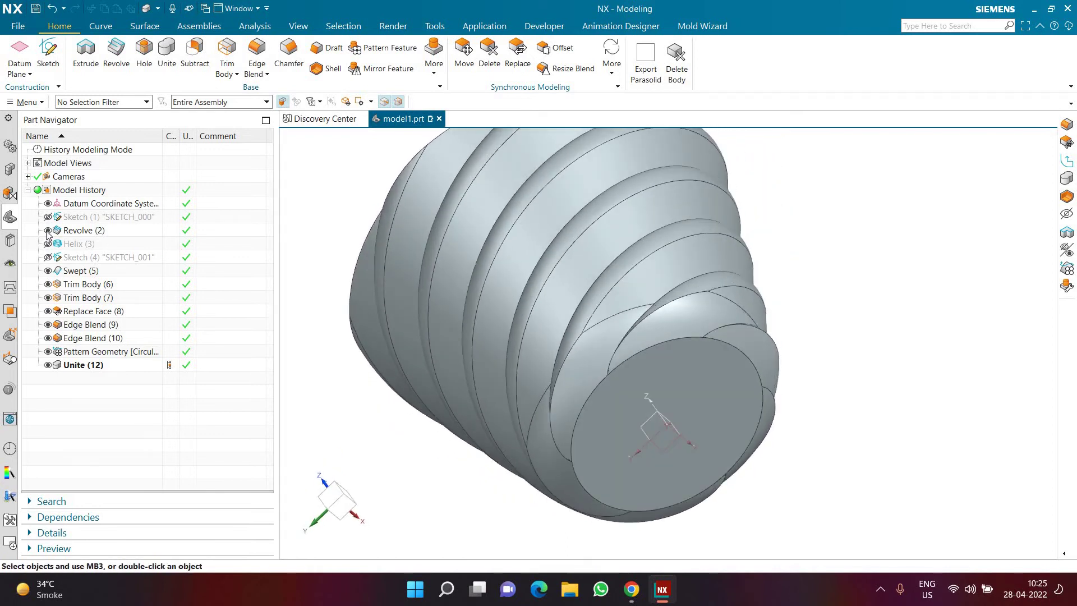
pyautogui.click(47, 231)
# Start an edge blend on a helical junction edge between the united blades with a 10 mm radius
pyautogui.moveTo(587, 392); pyautogui.dragTo(614, 409, button='middle')
pyautogui.scroll(3, 595, 314)
pyautogui.click(268, 58)
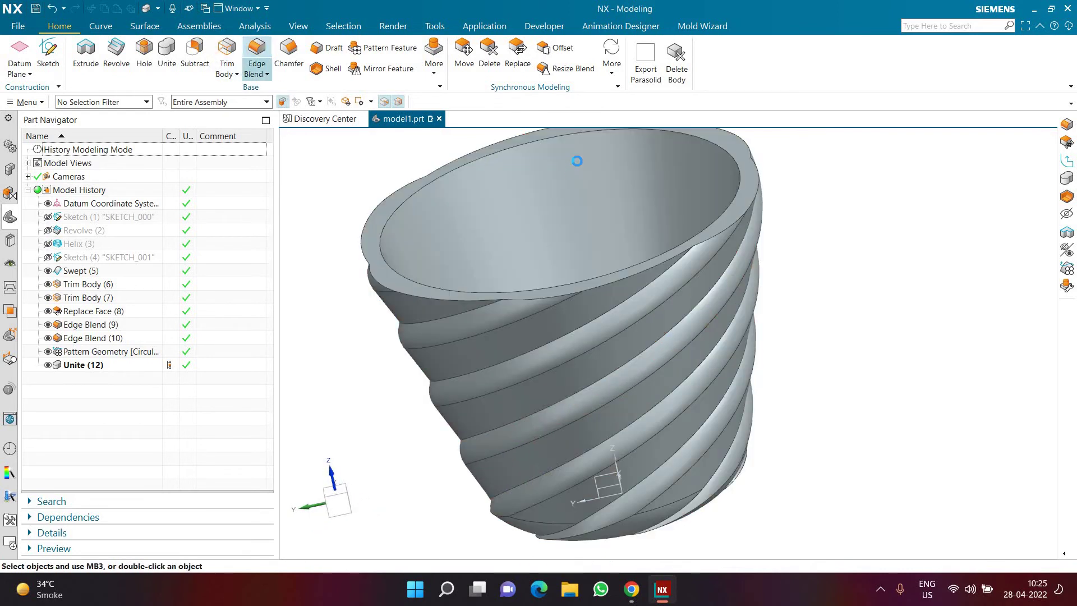
pyautogui.click(601, 316)
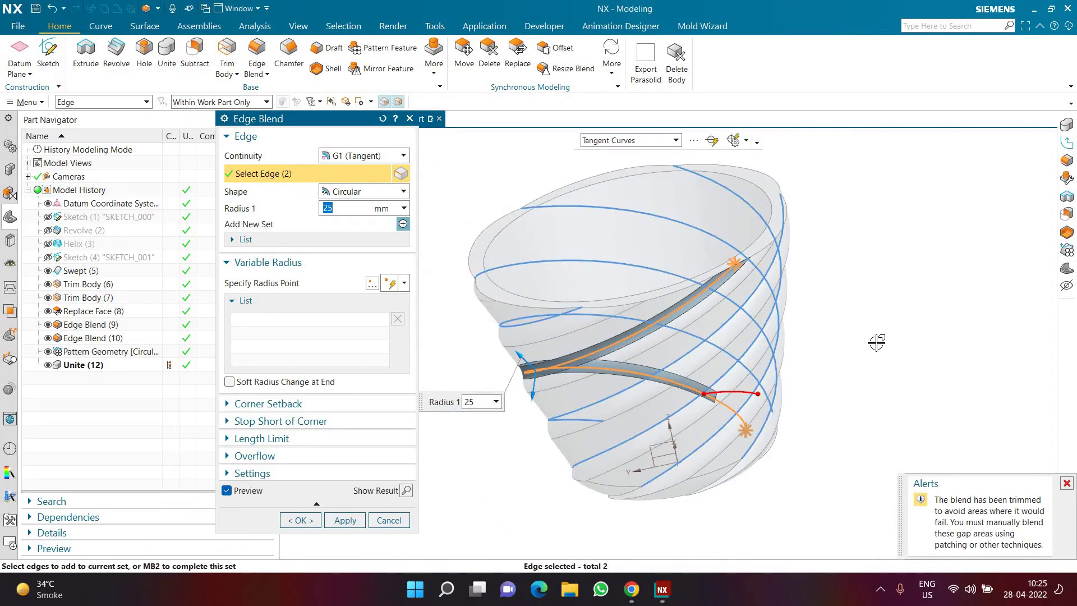
pyautogui.moveTo(796, 329); pyautogui.dragTo(680, 402, button='middle')
pyautogui.scroll(5, 679, 404)
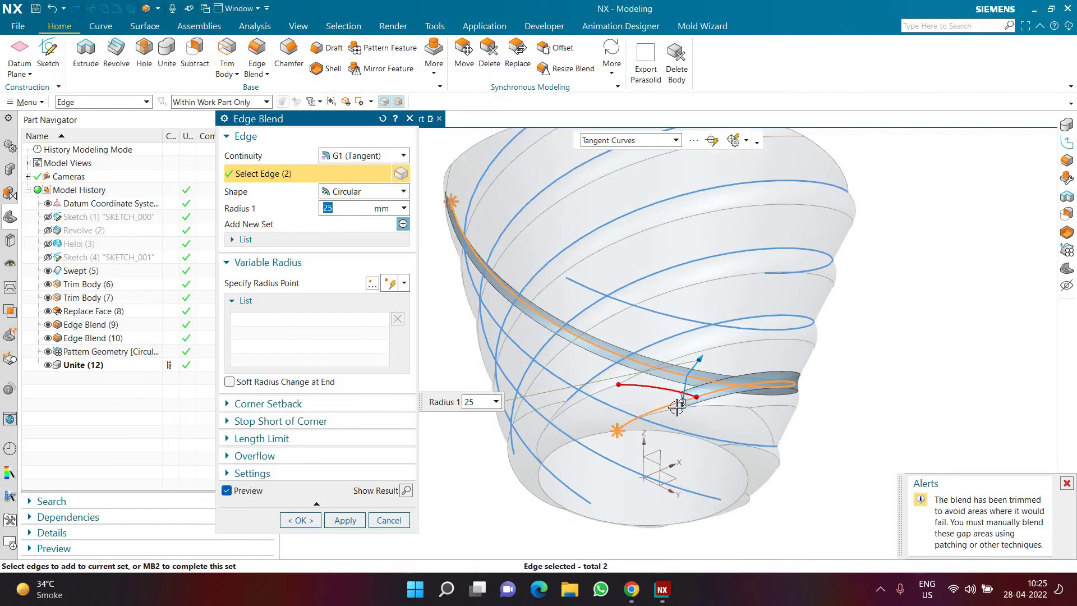
pyautogui.scroll(2, 676, 407)
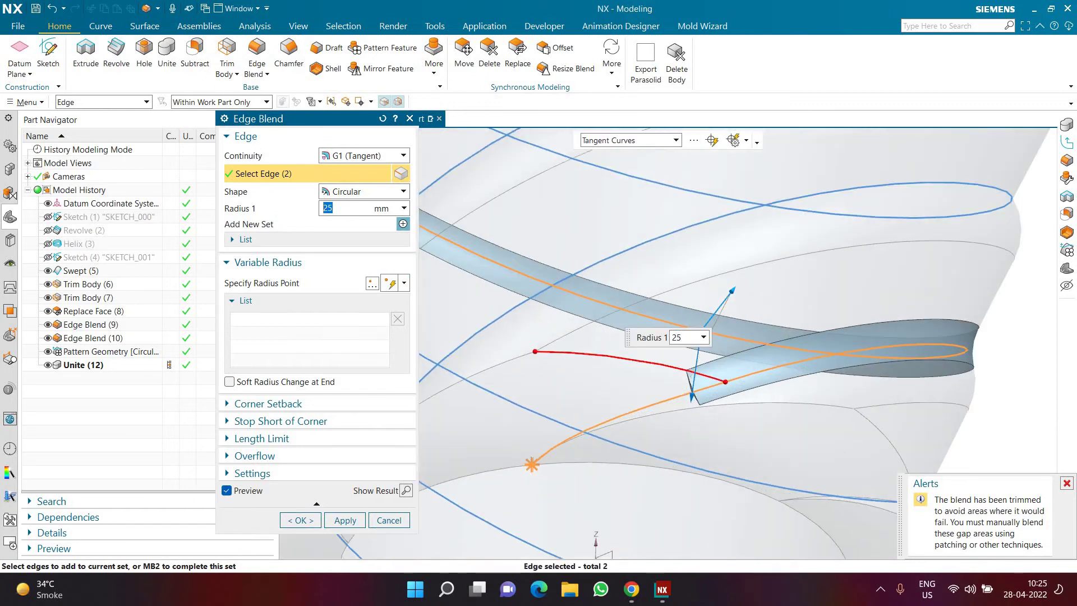
pyautogui.write('0')
pyautogui.press('Return')
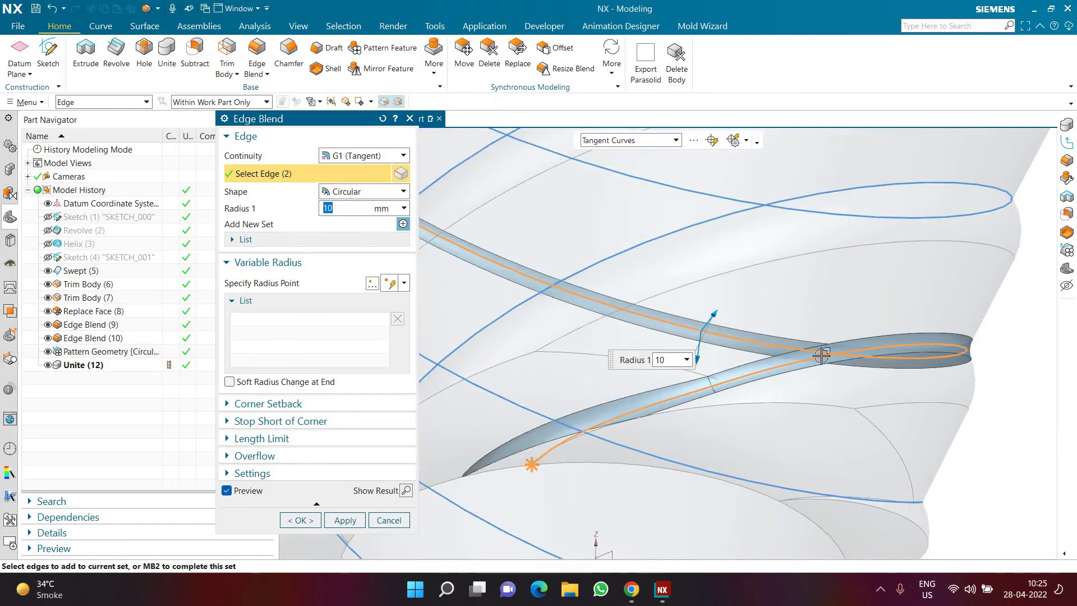
# Extend the blend selection to all similar helical junction edges on the blades and complete the edge blend
pyautogui.scroll(-4, 821, 354)
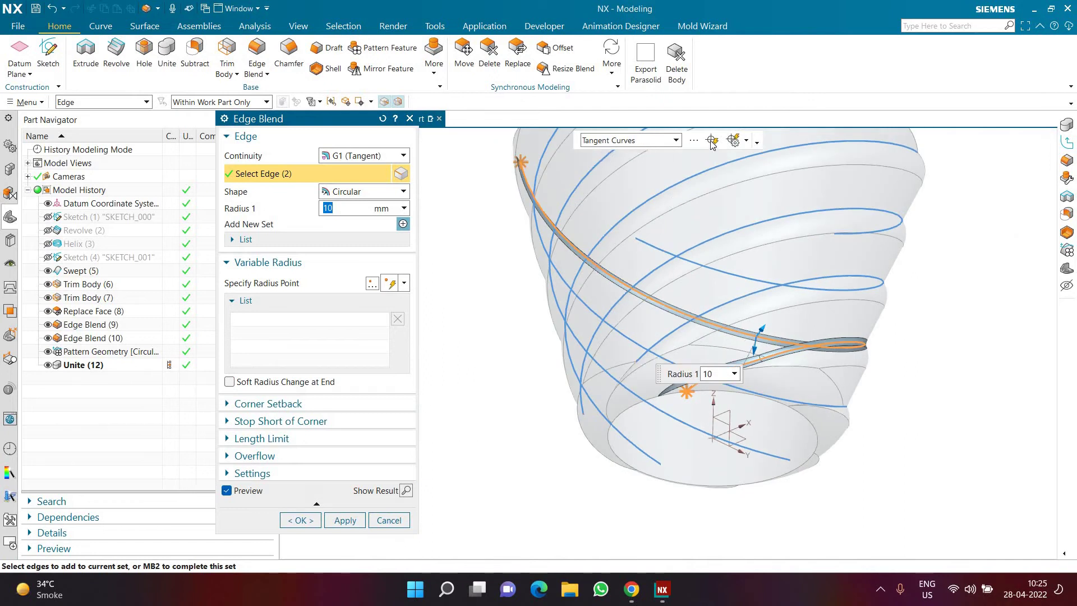
pyautogui.click(919, 314)
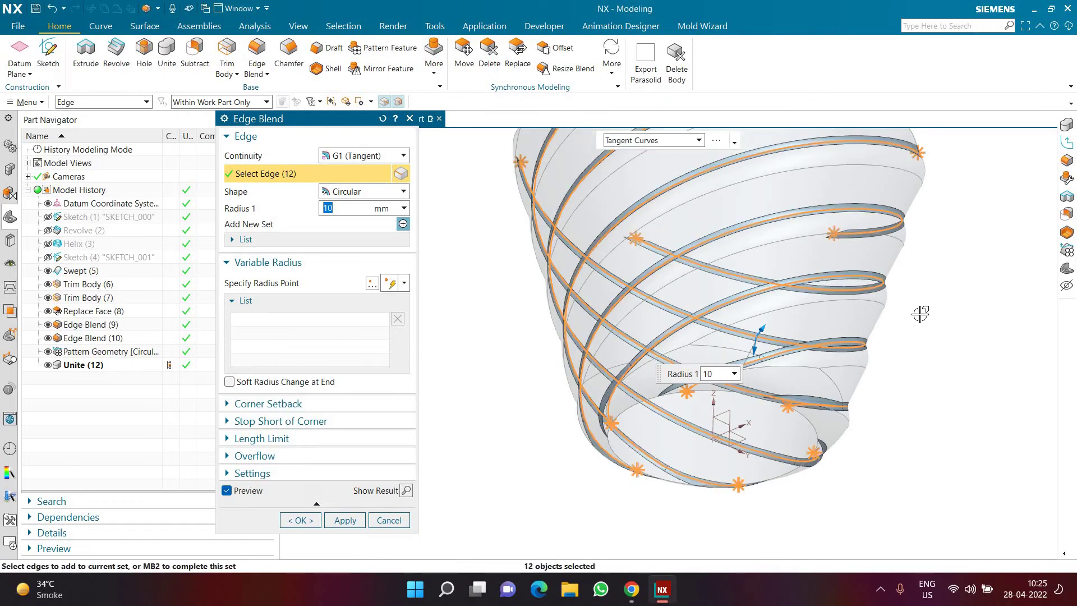
pyautogui.scroll(-2, 919, 315)
pyautogui.moveTo(971, 340); pyautogui.dragTo(737, 338, button='middle')
pyautogui.scroll(1, 733, 337)
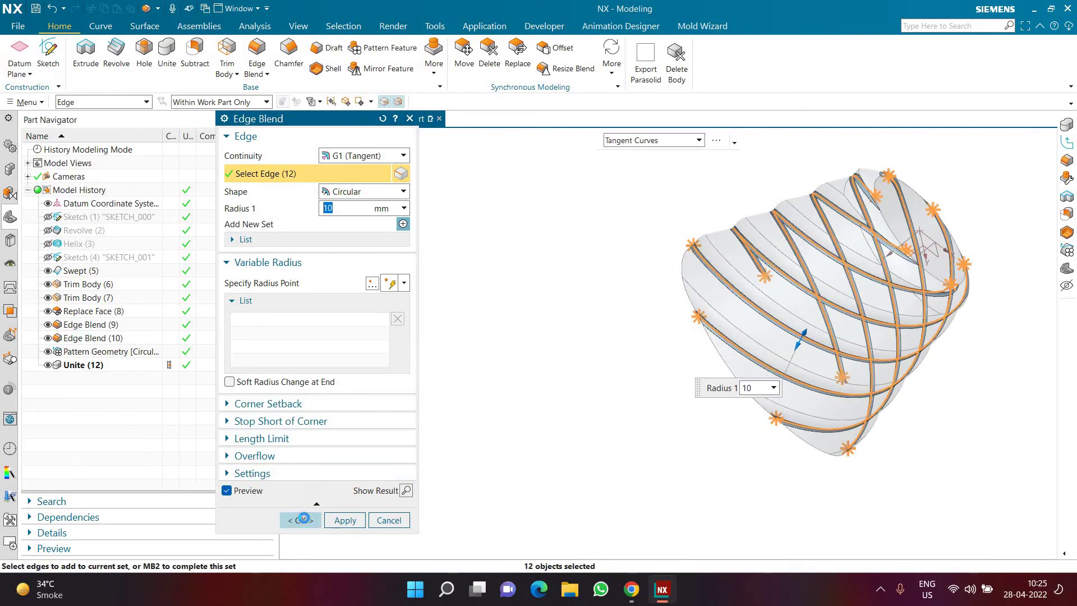
pyautogui.click(302, 519)
pyautogui.moveTo(615, 322); pyautogui.dragTo(583, 410, button='middle')
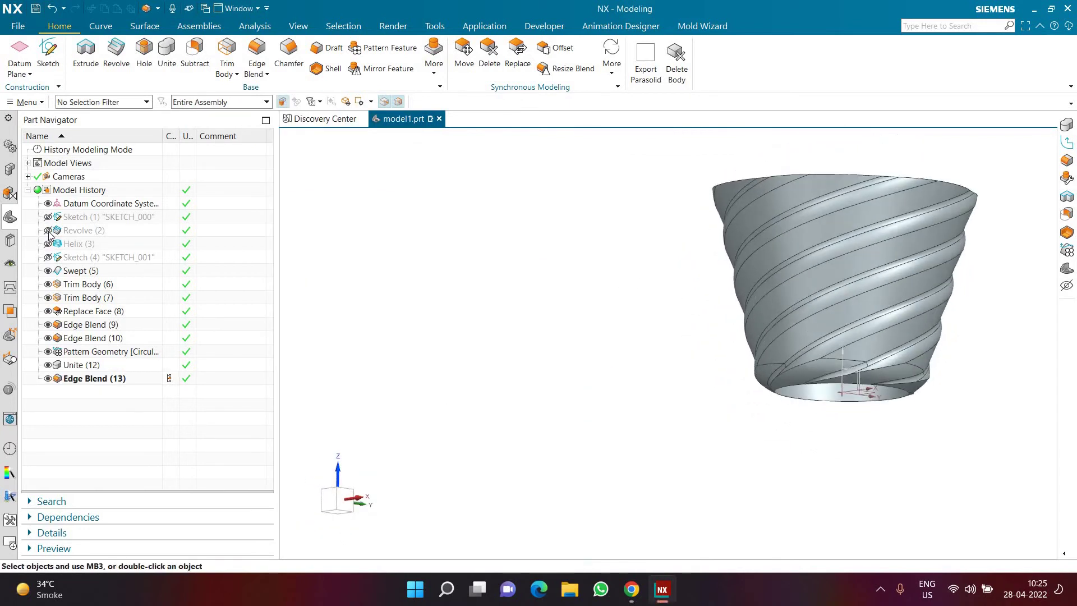
# Display the tapered revolved body again inside the blended blades
pyautogui.click(48, 231)
pyautogui.moveTo(503, 308); pyautogui.dragTo(516, 203, button='middle')
pyautogui.moveTo(514, 241); pyautogui.dragTo(738, 209, button='middle')
pyautogui.scroll(5, 701, 213)
pyautogui.scroll(-2, 705, 220)
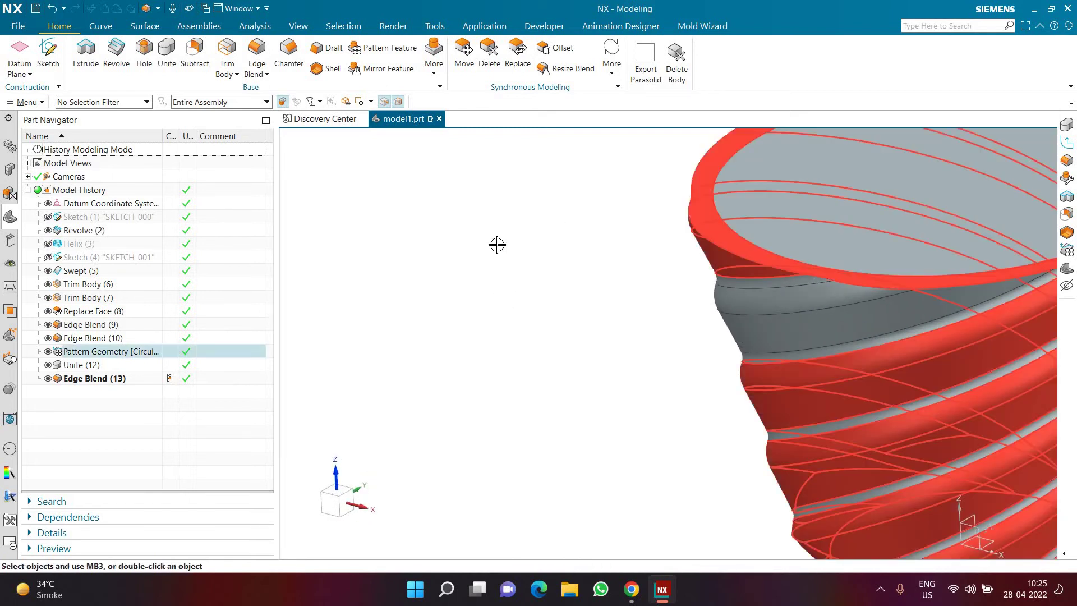
pyautogui.scroll(-3, 498, 243)
pyautogui.scroll(3, 752, 211)
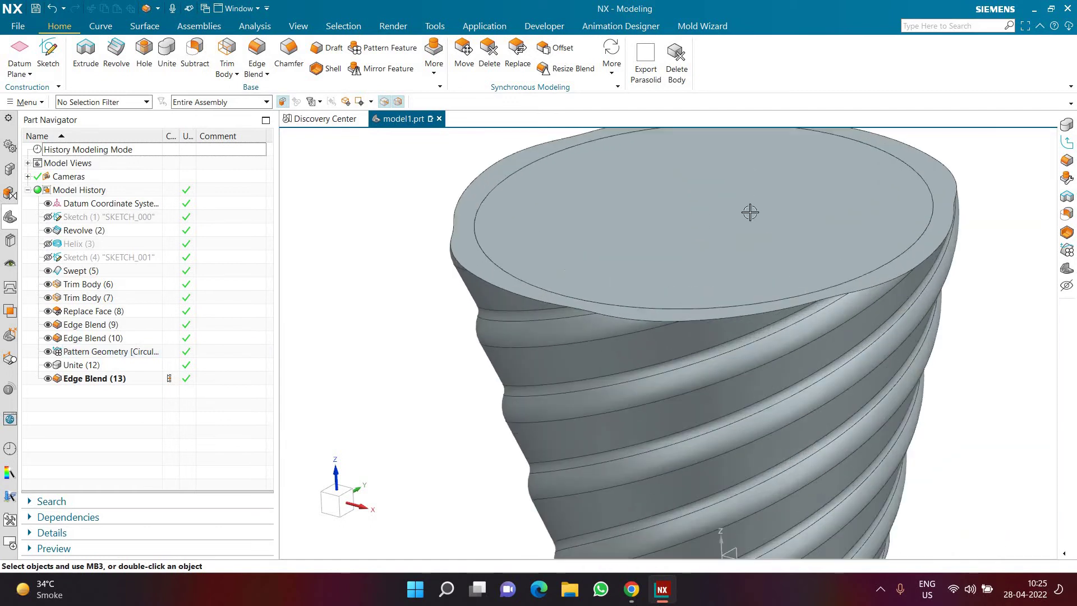
pyautogui.scroll(-2, 577, 257)
pyautogui.scroll(1, 577, 257)
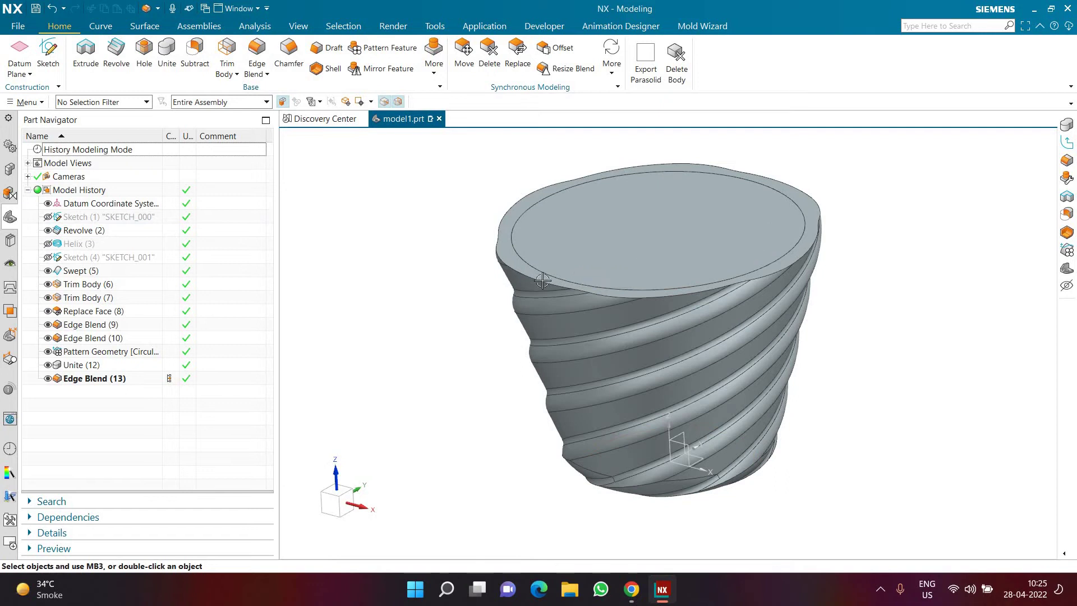
pyautogui.moveTo(615, 374); pyautogui.dragTo(625, 353, button='middle')
# Unite the tapered revolved body and the blended blades into one solid
pyautogui.click(167, 49)
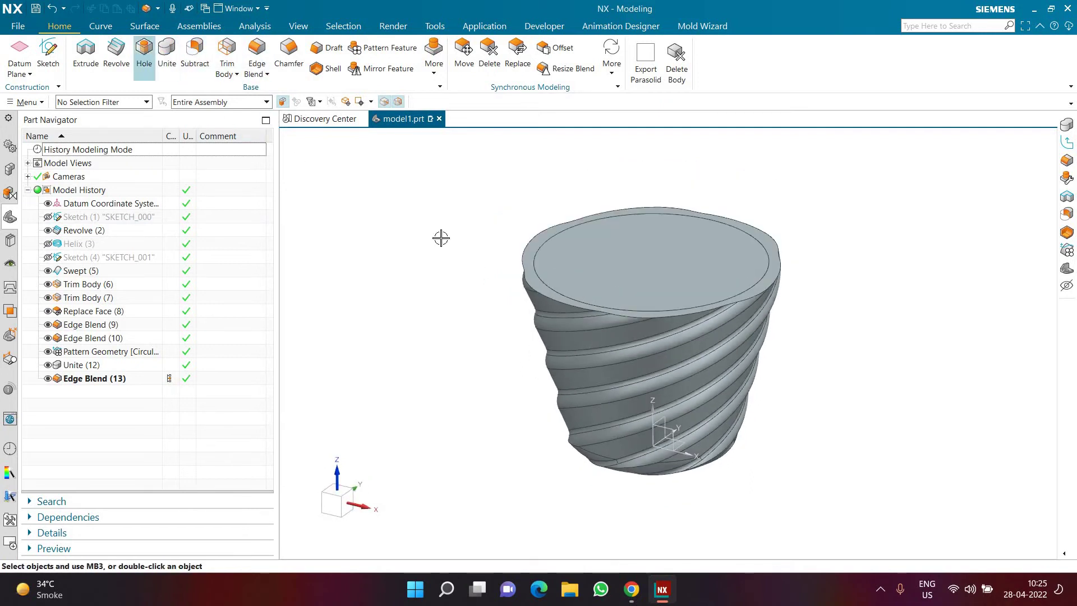
pyautogui.click(568, 288)
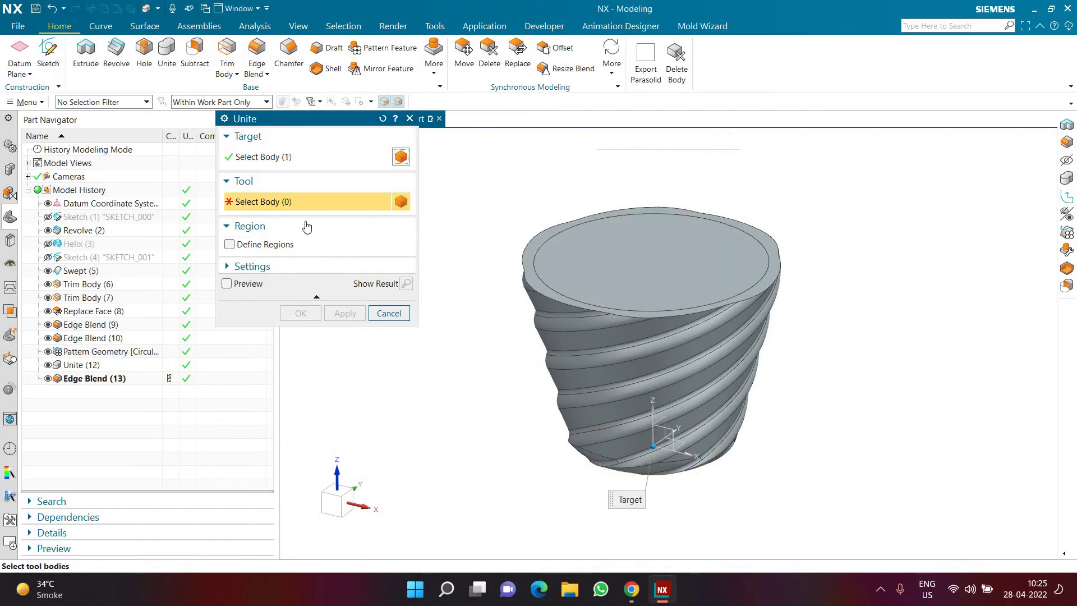
pyautogui.click(523, 319)
pyautogui.middleClick(472, 354)
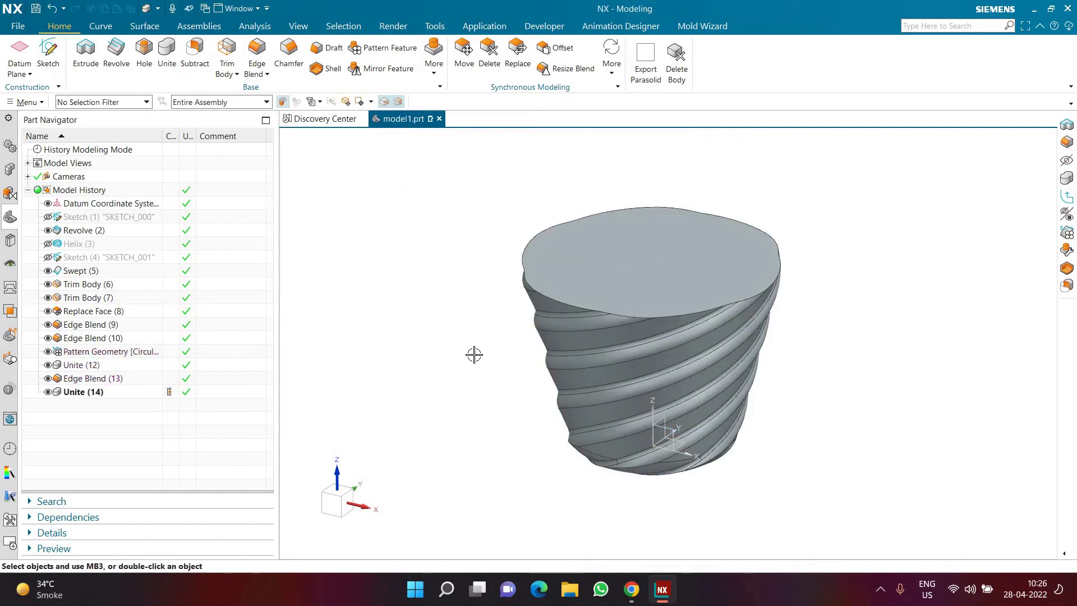
# Show the first sketch with the revolve profile and hide the united solid body
pyautogui.moveTo(485, 292); pyautogui.dragTo(482, 324, button='middle')
pyautogui.click(50, 218)
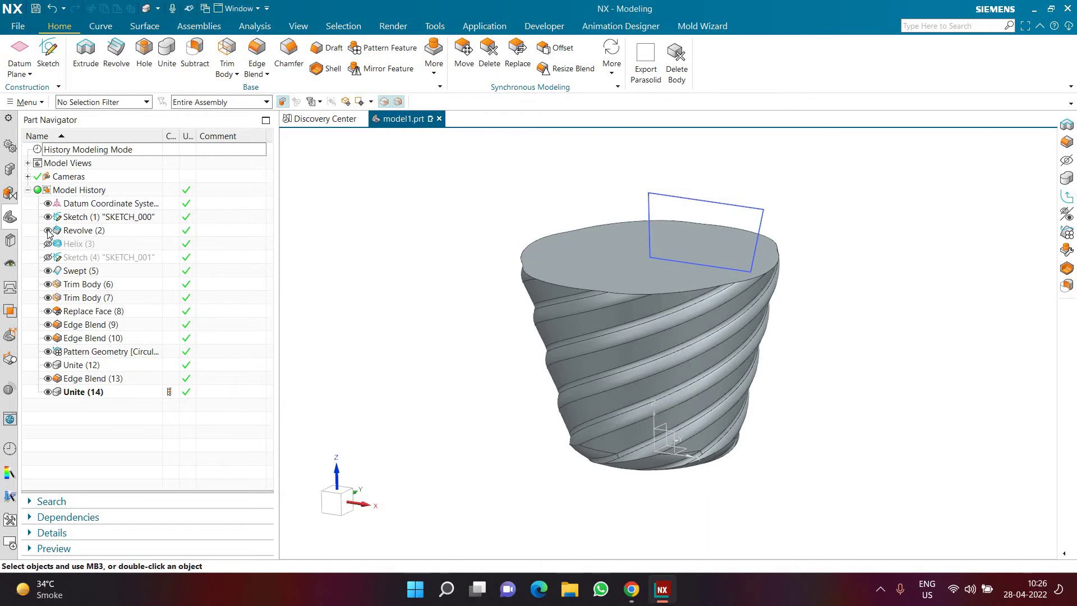
pyautogui.click(48, 230)
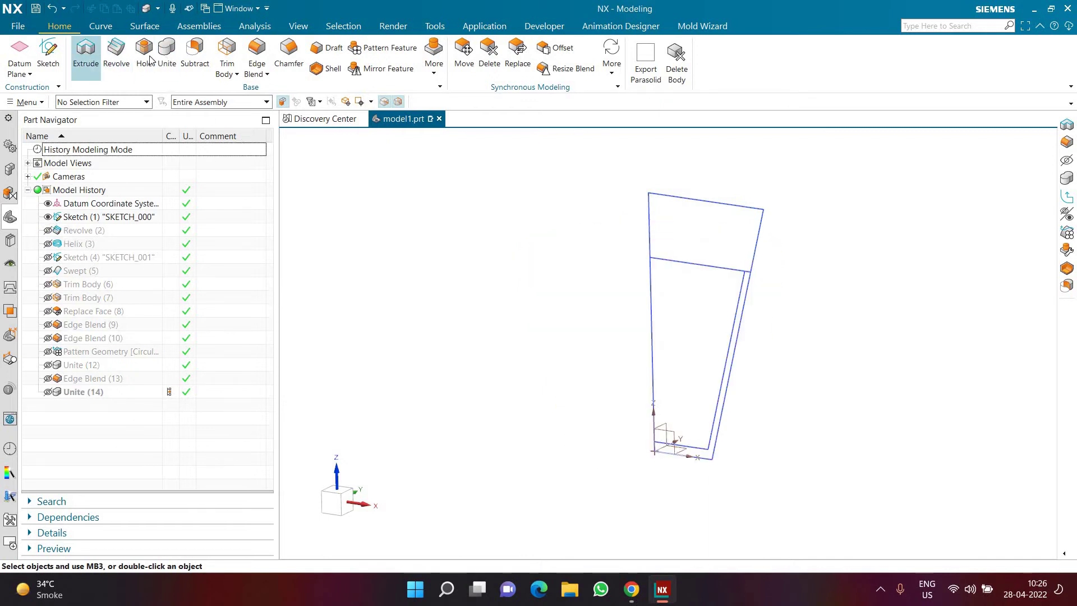
# Revolve the inner sketch region 360° about the vertical centre line, subtract it from the united body and hide the sketch
pyautogui.click(116, 51)
pyautogui.click(660, 308)
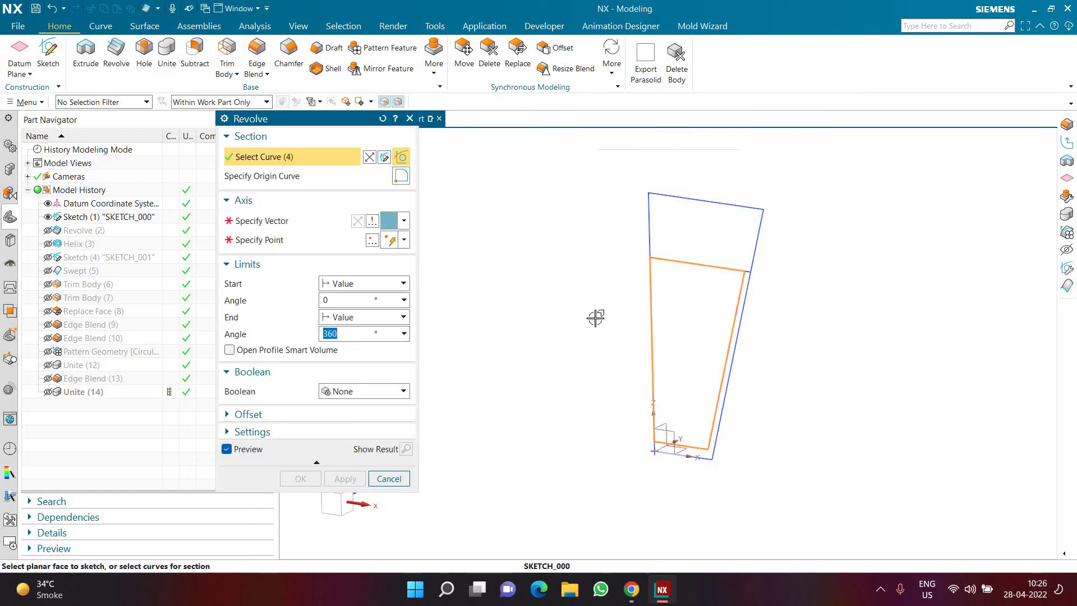
pyautogui.click(651, 330)
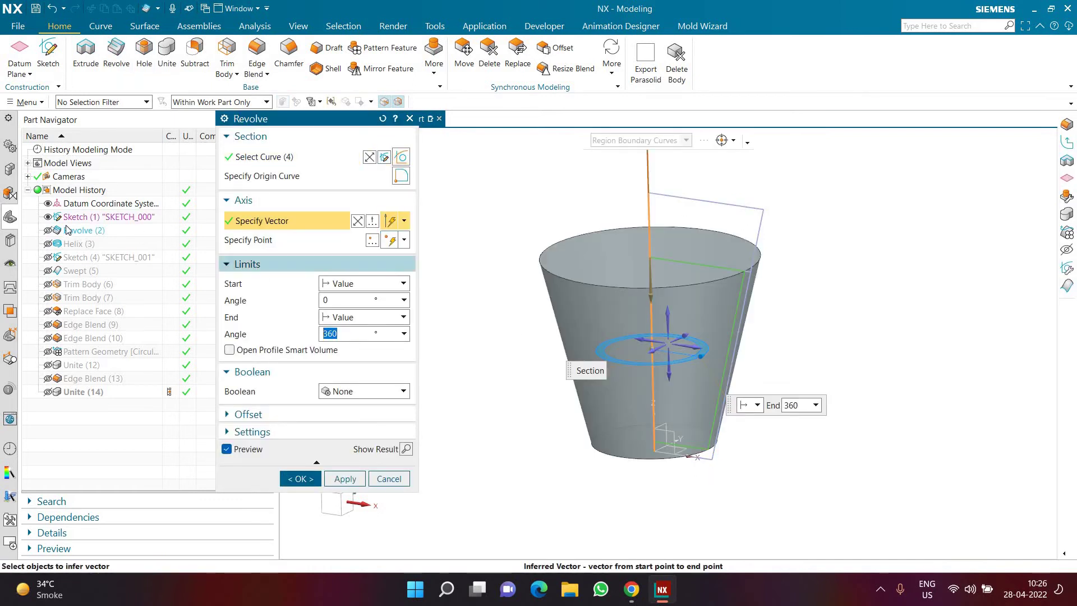
pyautogui.click(359, 391)
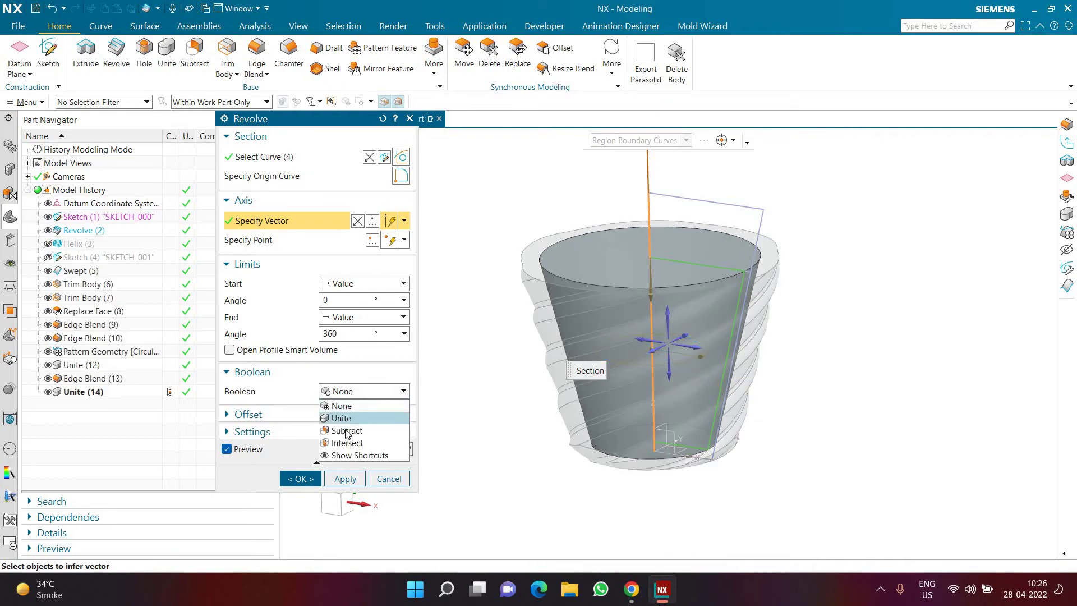
pyautogui.click(346, 430)
pyautogui.click(298, 480)
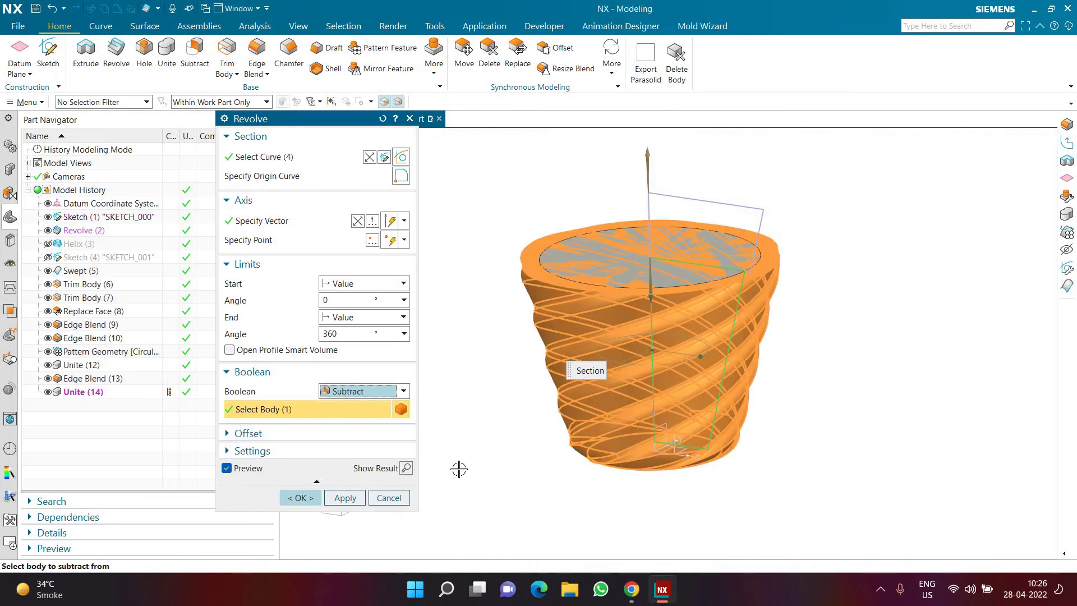
pyautogui.moveTo(450, 416); pyautogui.dragTo(404, 415, button='middle')
pyautogui.click(47, 217)
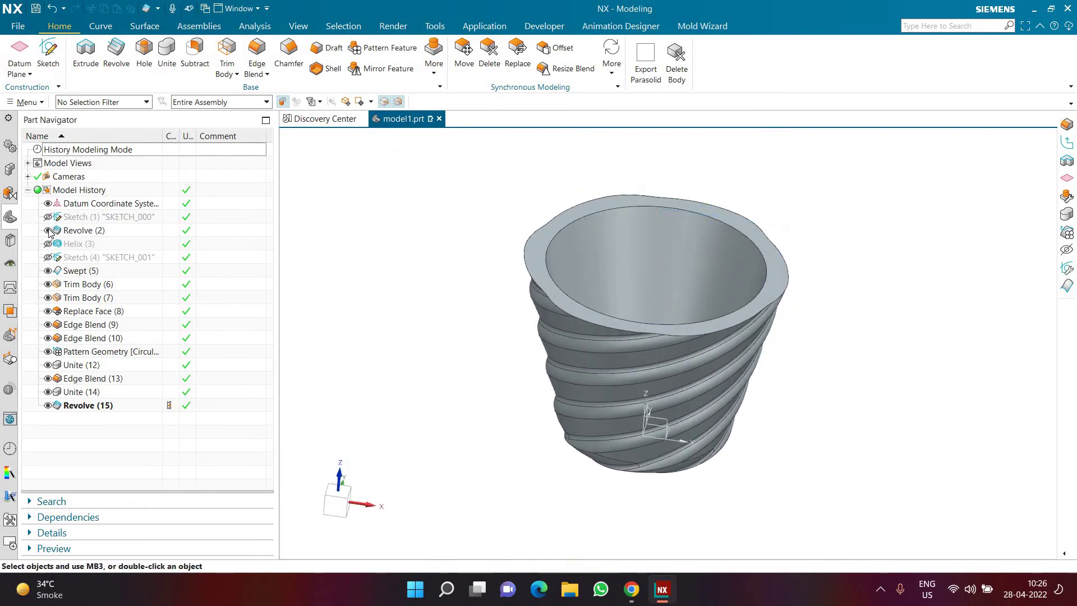
# Blend the inner floor edge and the inner rim edge of the cup with a 20 mm radius
pyautogui.moveTo(434, 307); pyautogui.dragTo(348, 145, button='middle')
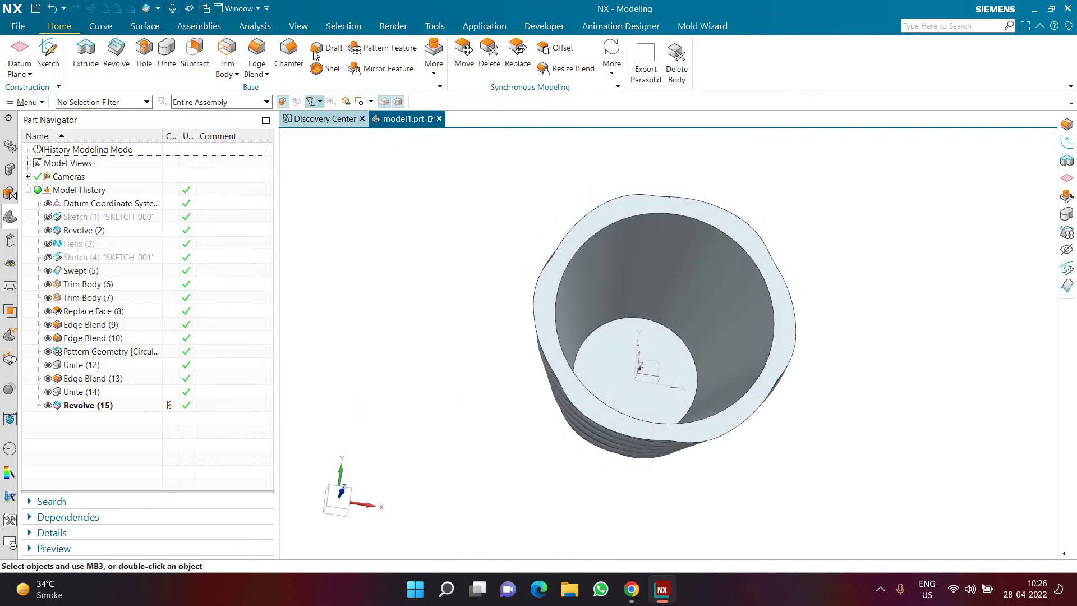
pyautogui.click(271, 61)
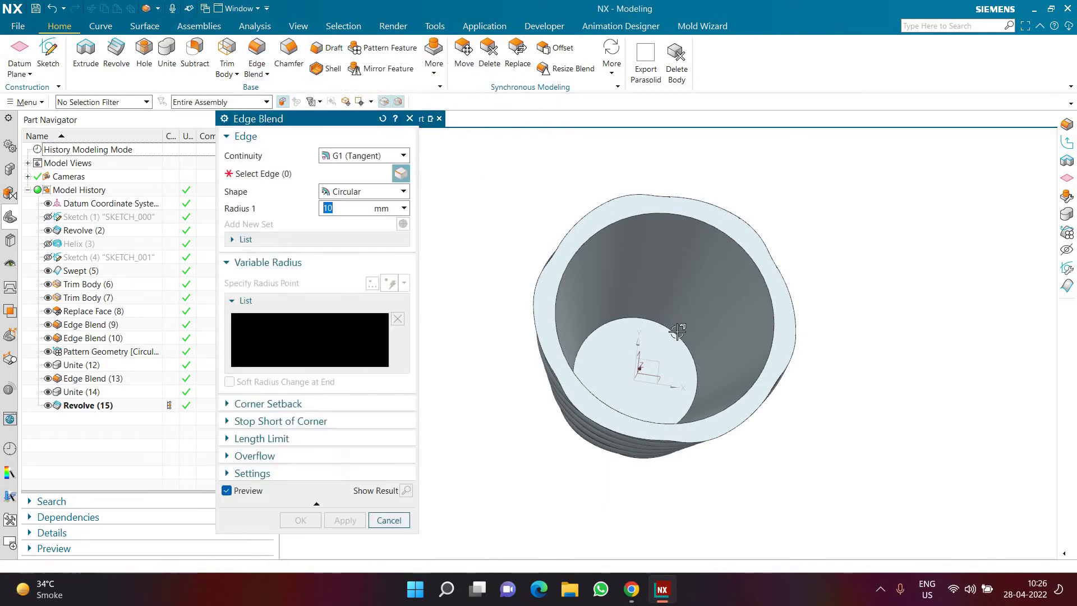
pyautogui.click(710, 362)
pyautogui.scroll(3, 694, 426)
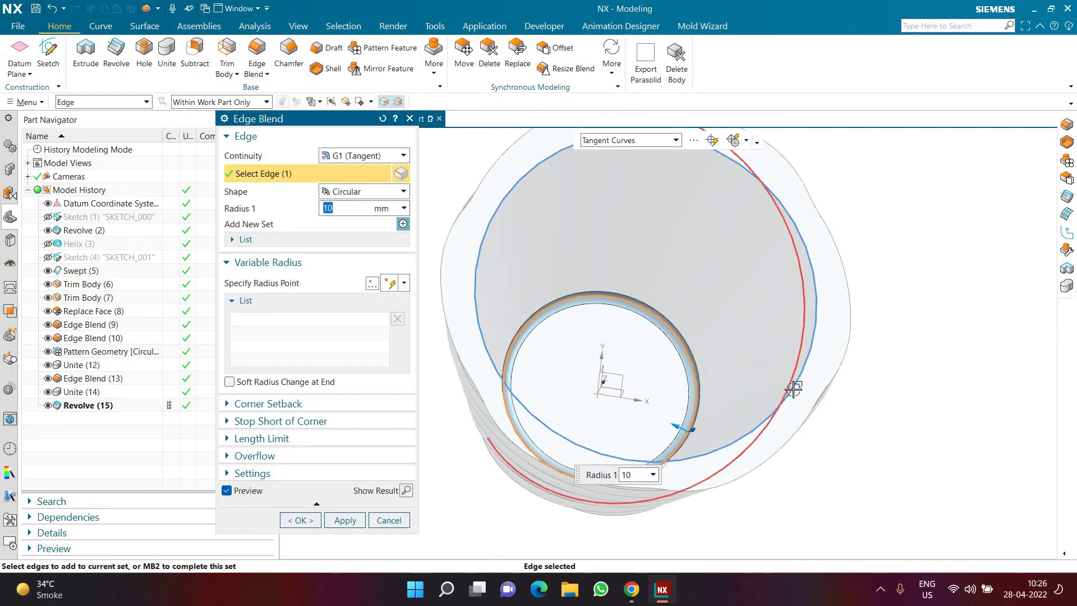
pyautogui.click(793, 385)
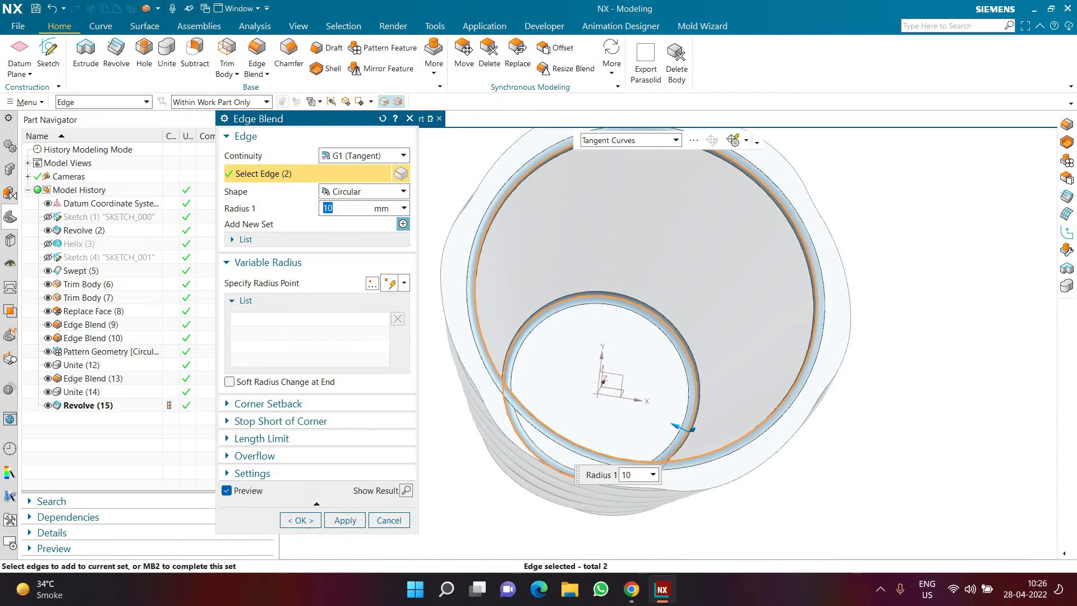
pyautogui.press('Return')
pyautogui.write('20')
pyautogui.press('Return')
pyautogui.click(300, 522)
pyautogui.scroll(-2, 649, 399)
pyautogui.moveTo(606, 335)
pyautogui.mouseDown(button='middle')
pyautogui.moveTo(610, 258)
pyautogui.moveTo(620, 482)
pyautogui.moveTo(622, 335)
pyautogui.moveTo(629, 360)
pyautogui.moveTo(620, 391)
pyautogui.moveTo(618, 332)
pyautogui.mouseUp(button='middle')
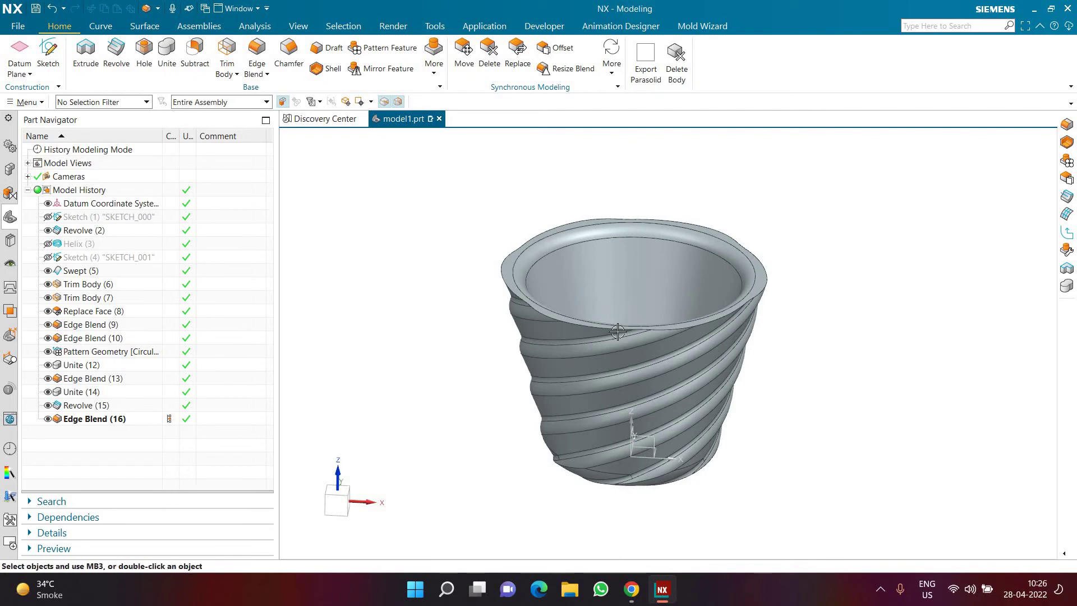
# Undo the cup's inner edge blend, the hiding of the profile sketch and the subtracting revolve
pyautogui.hotkey('ctrl', 'z')
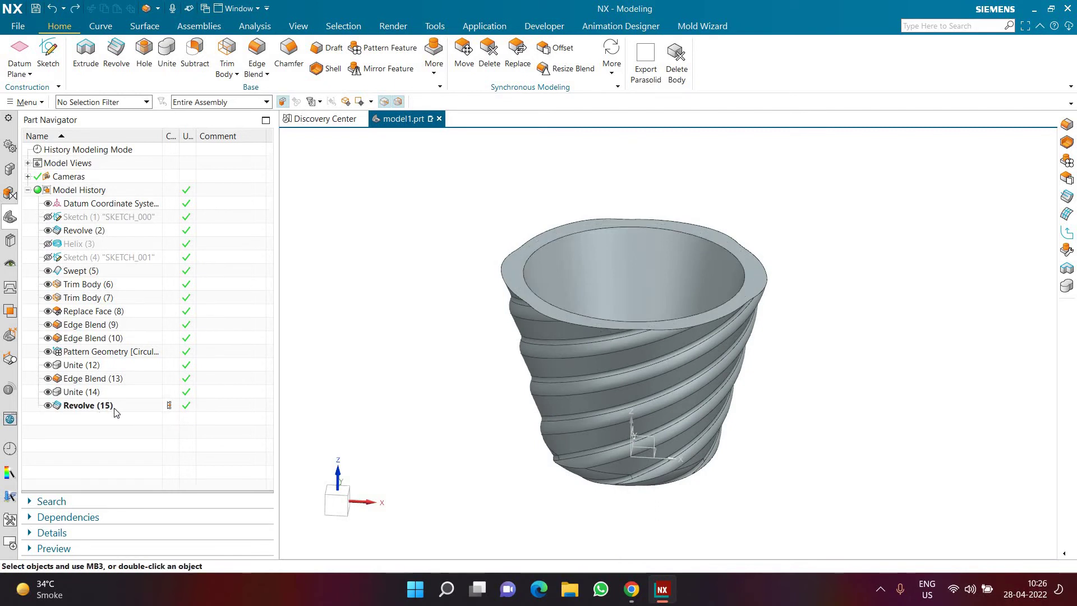
pyautogui.hotkey('ctrl', 'z')
pyautogui.hotkey('ctrl', 'z')
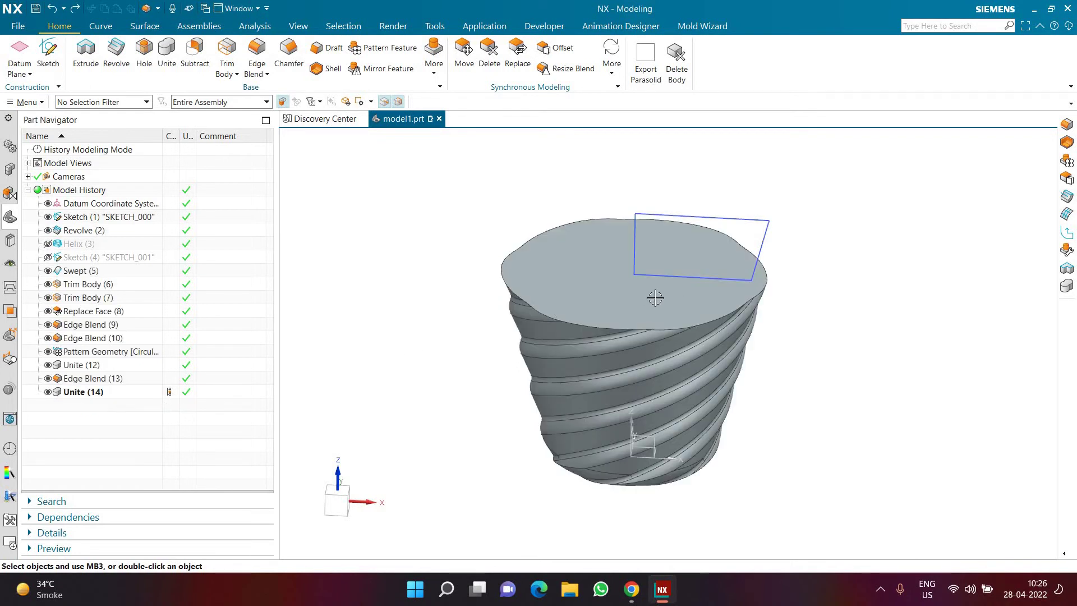
# Create a sketch on the body's top face and draw a circle about 432 mm in diameter centred on the origin
pyautogui.click(47, 64)
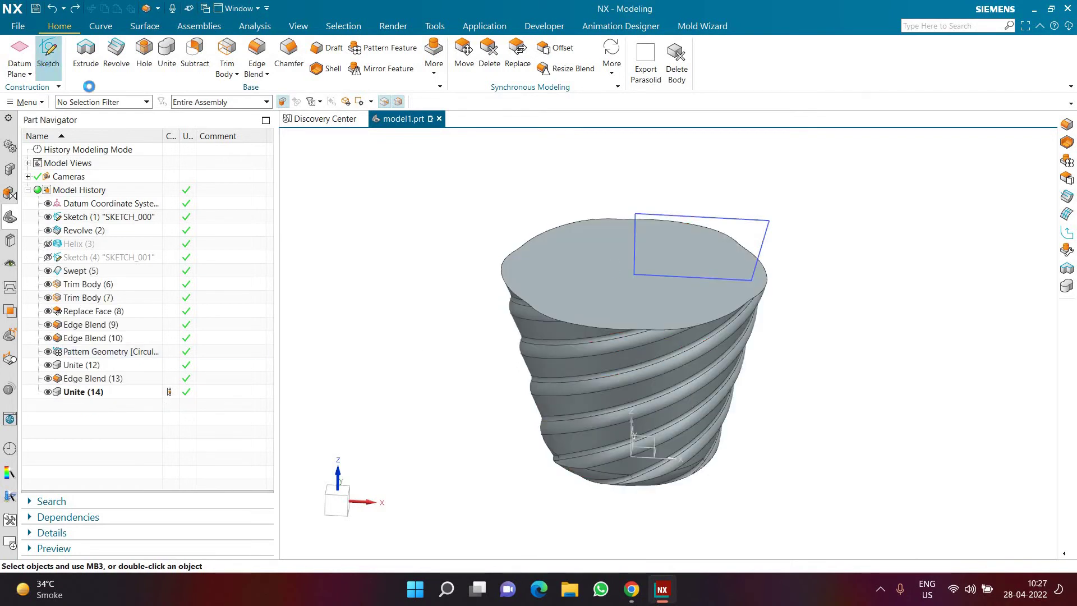
pyautogui.click(588, 266)
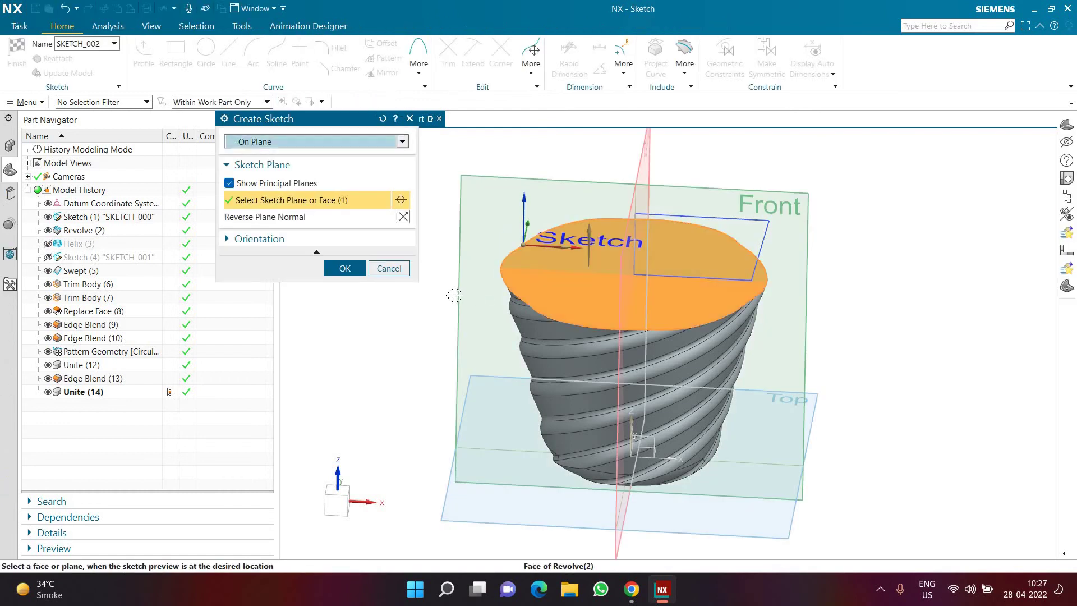
pyautogui.click(340, 269)
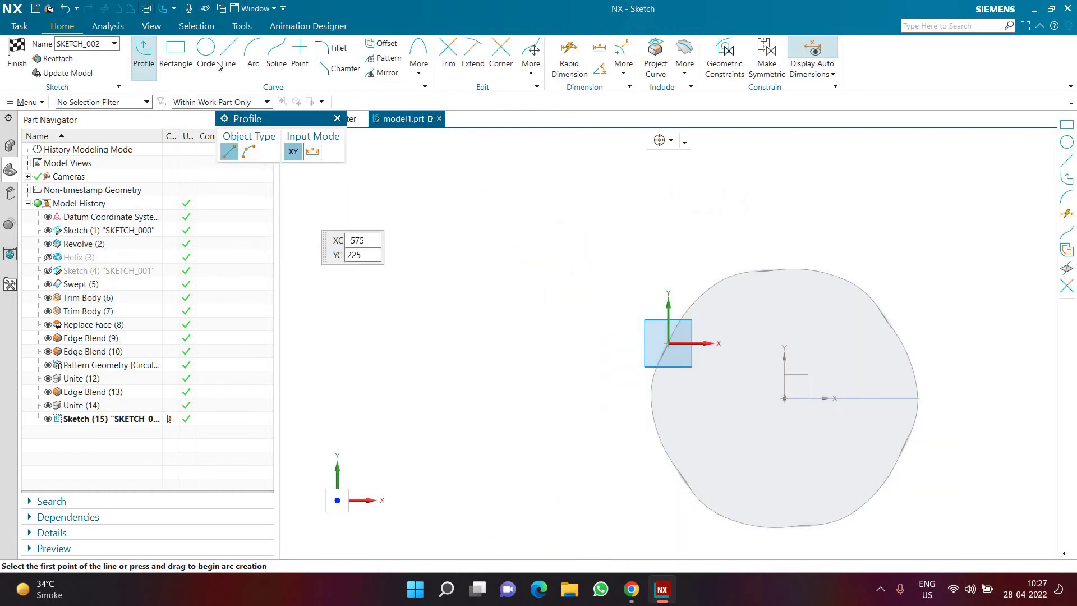
pyautogui.press('o')
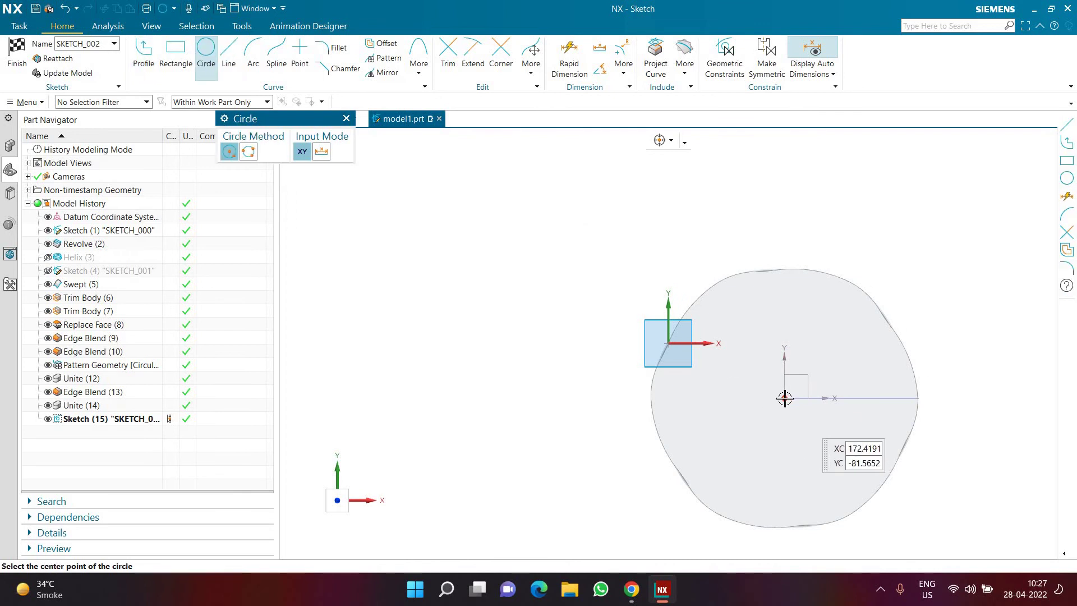
pyautogui.click(784, 398)
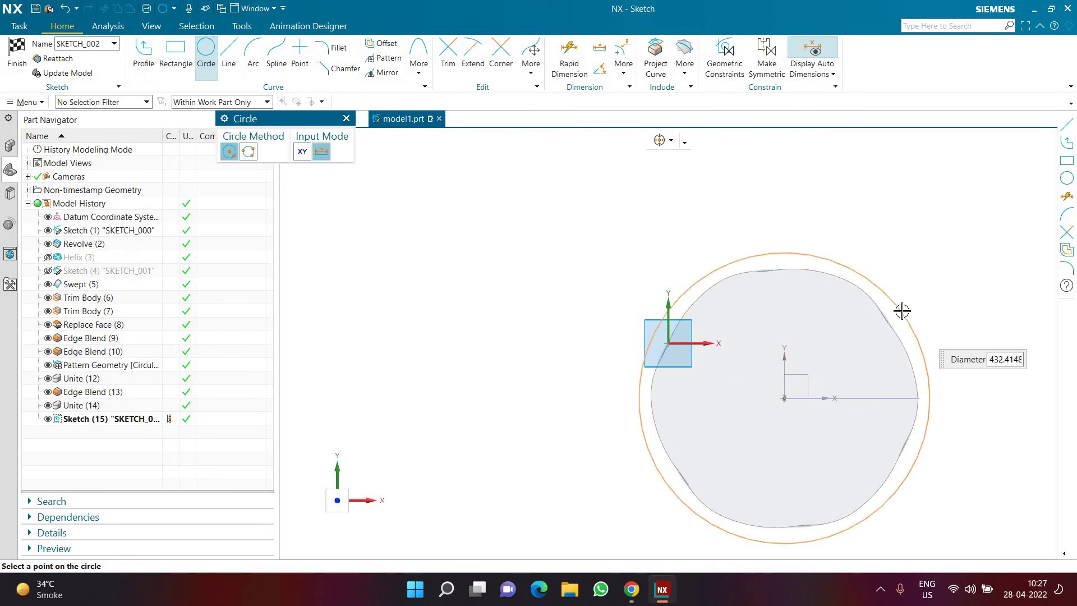
pyautogui.click(922, 336)
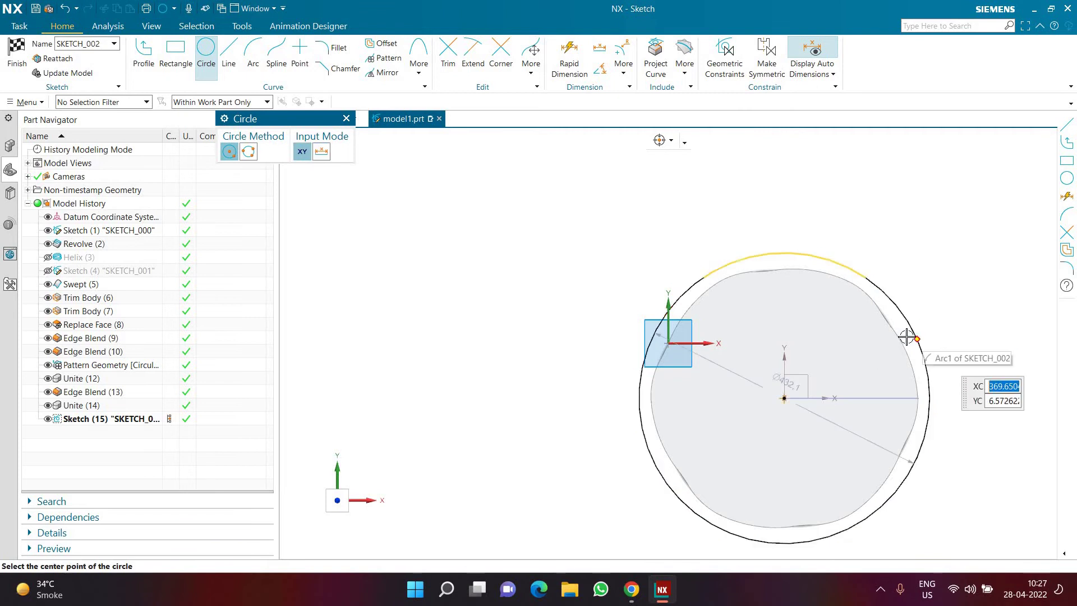
# Offset the sketched circle outward by 30 mm
pyautogui.click(383, 44)
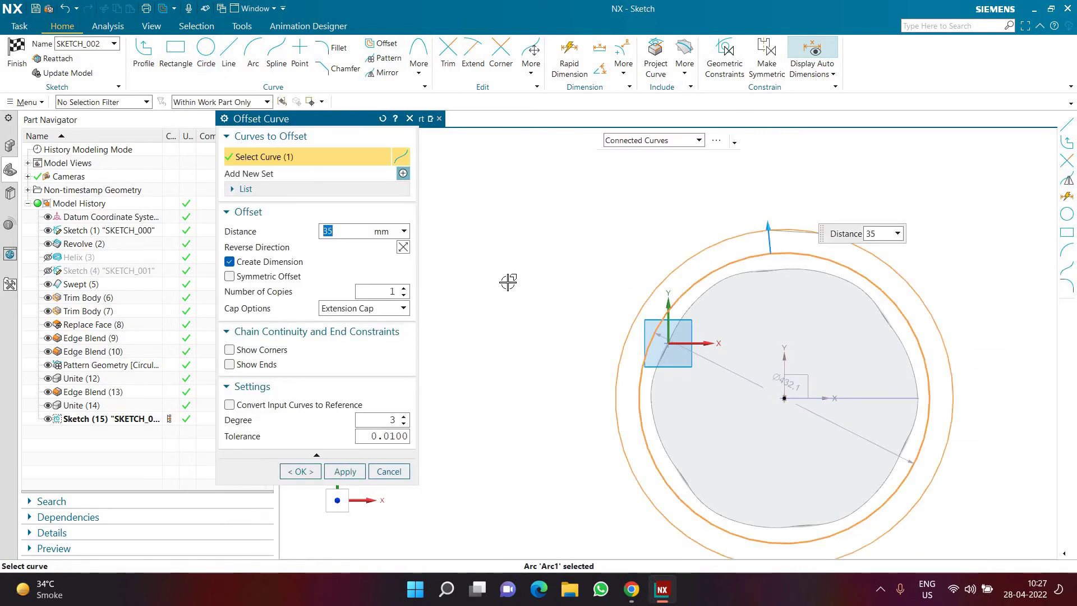
pyautogui.write('0')
pyautogui.press('Return')
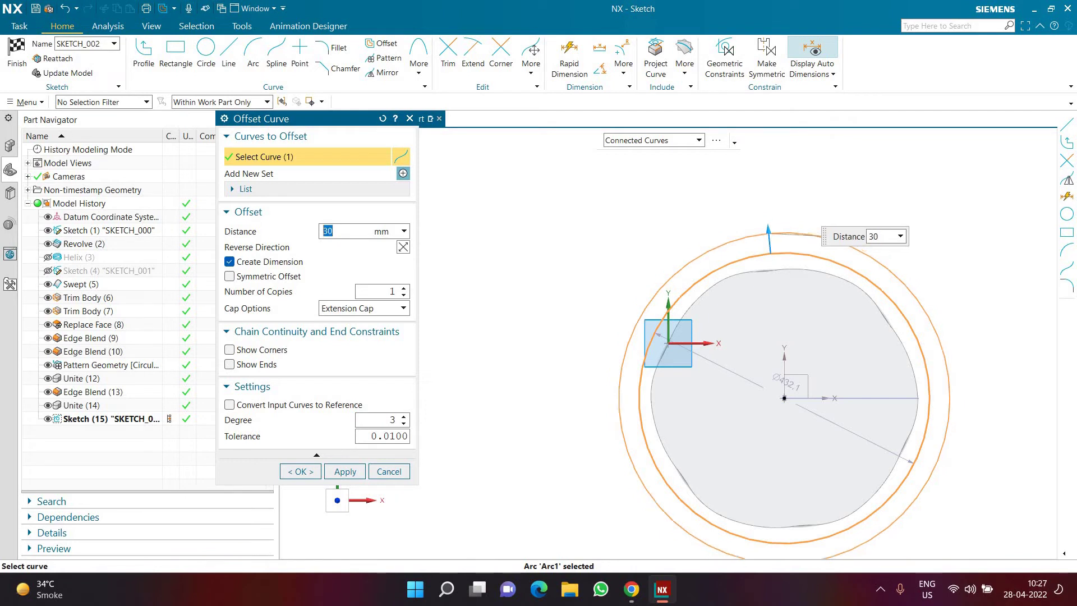
pyautogui.click(298, 471)
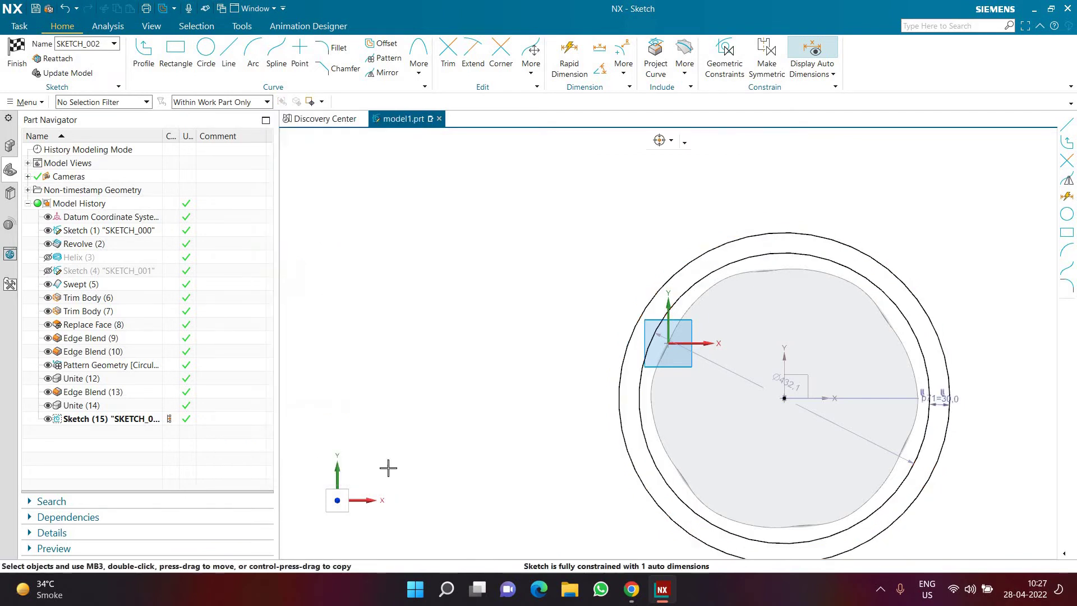
# Set the inner circle's diameter to 430 mm
pyautogui.doubleClick(906, 461)
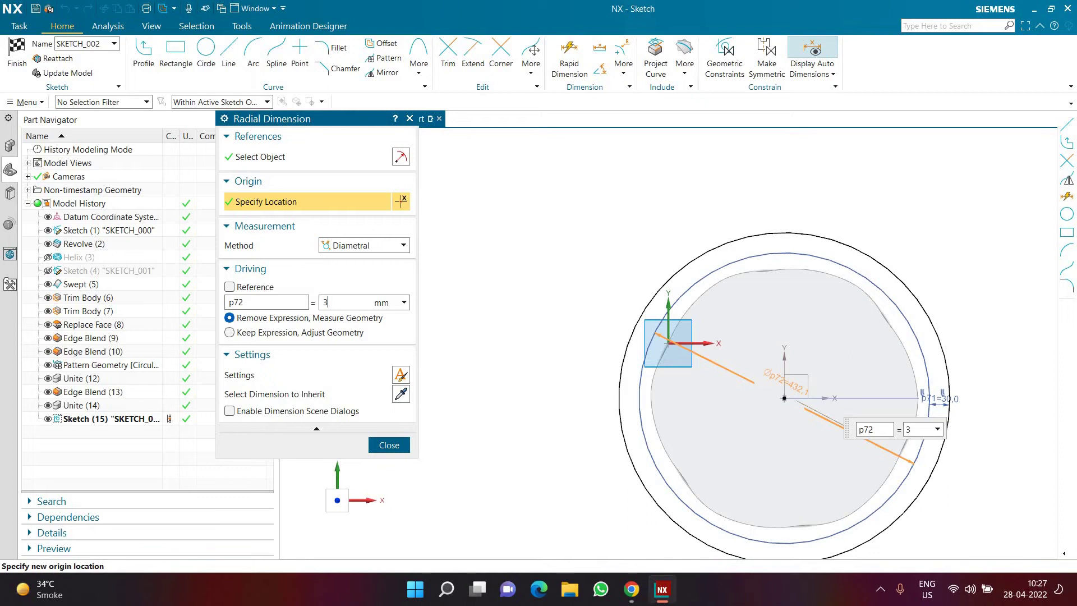
pyautogui.press('Return')
pyautogui.press('Escape')
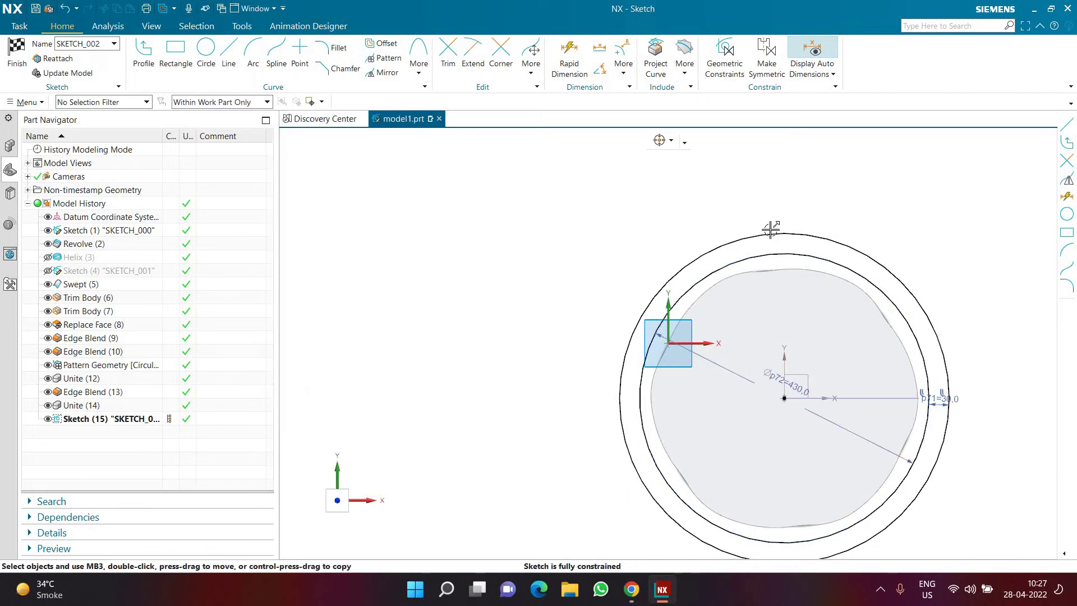
# Convert both concentric circles to reference curves
pyautogui.scroll(2, 770, 230)
pyautogui.scroll(-3, 744, 197)
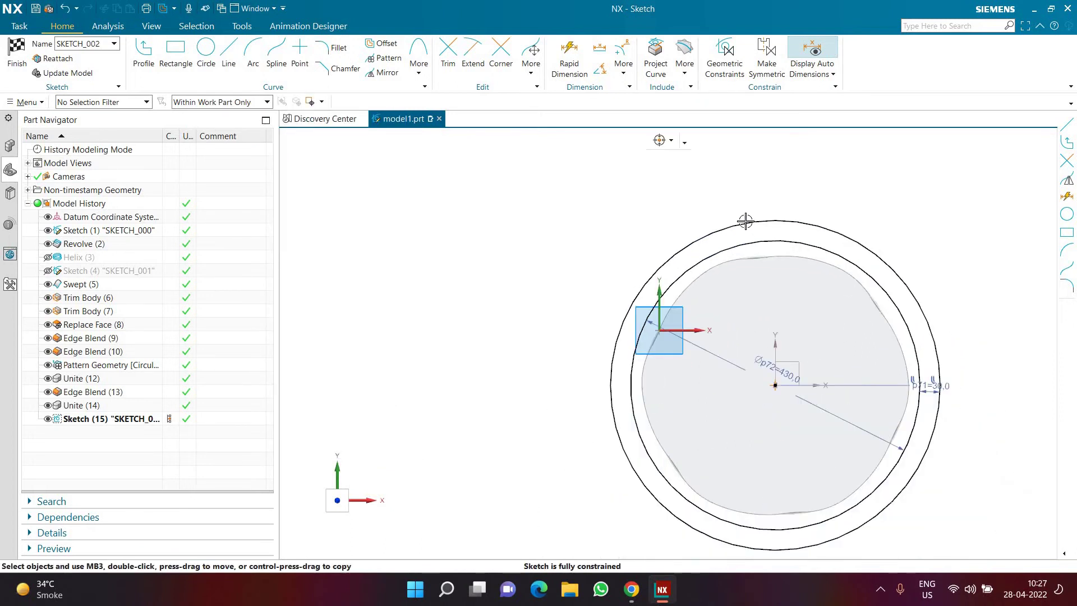
pyautogui.click(746, 239)
pyautogui.click(747, 224)
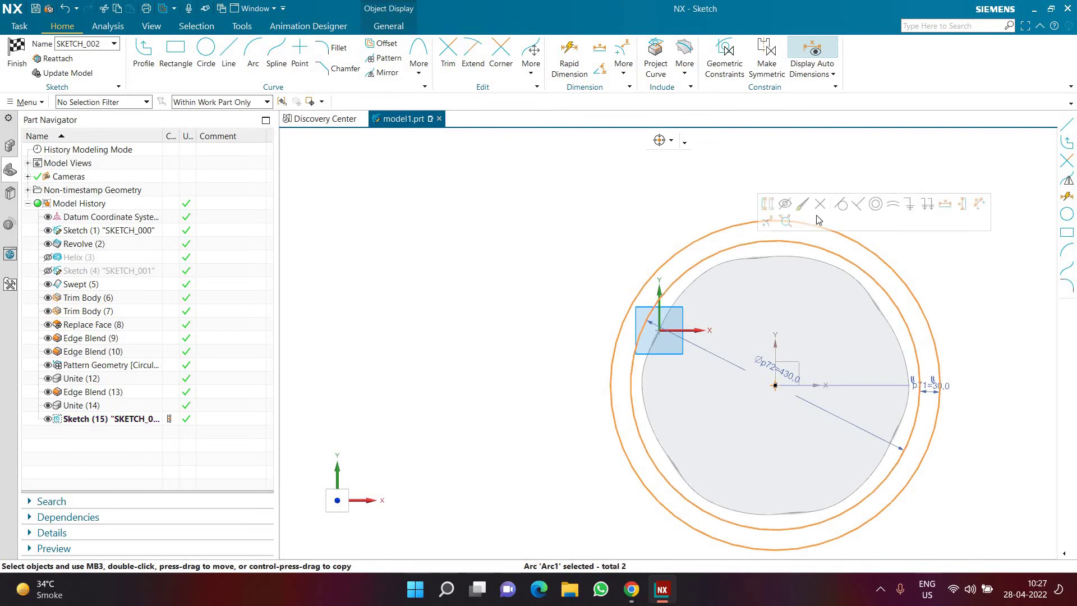
pyautogui.click(767, 204)
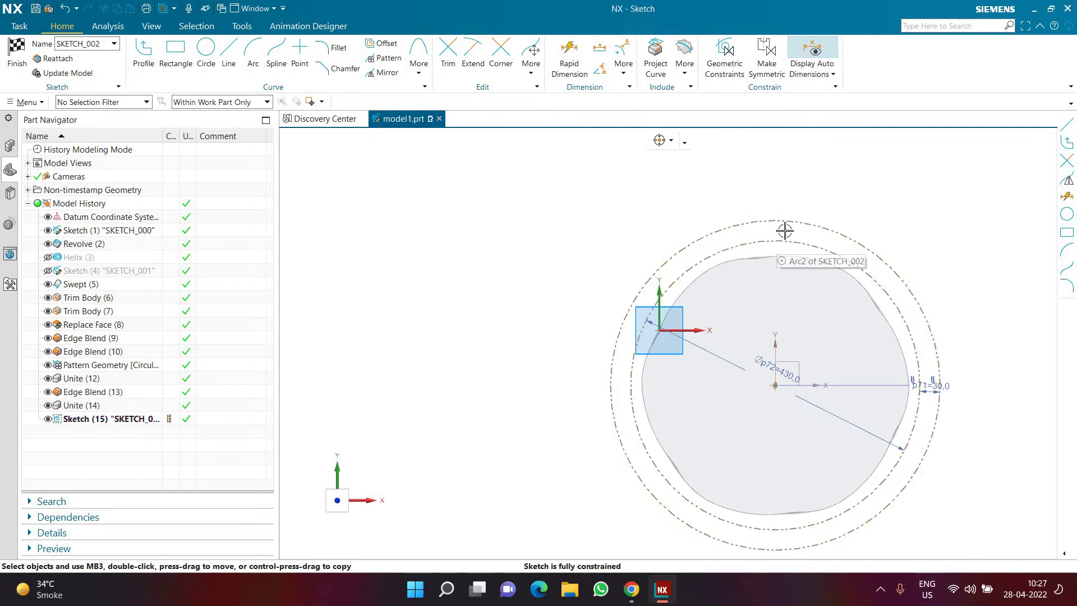
# Hide the solid body and draw a vertical line about 255 mm and a slanted line about 270 mm long from the circle centre
pyautogui.scroll(1, 777, 228)
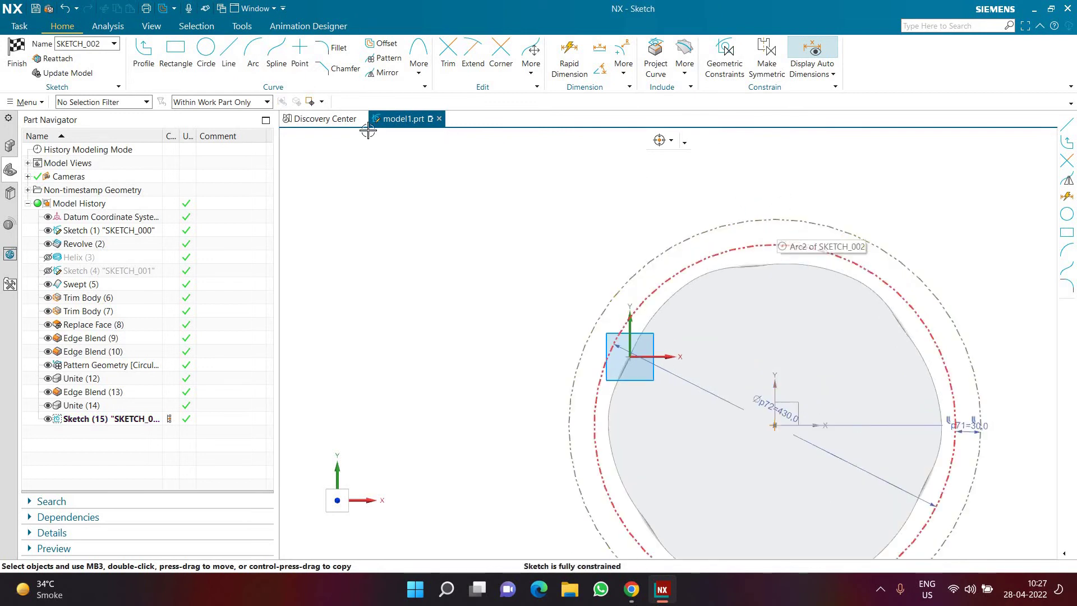
pyautogui.click(146, 62)
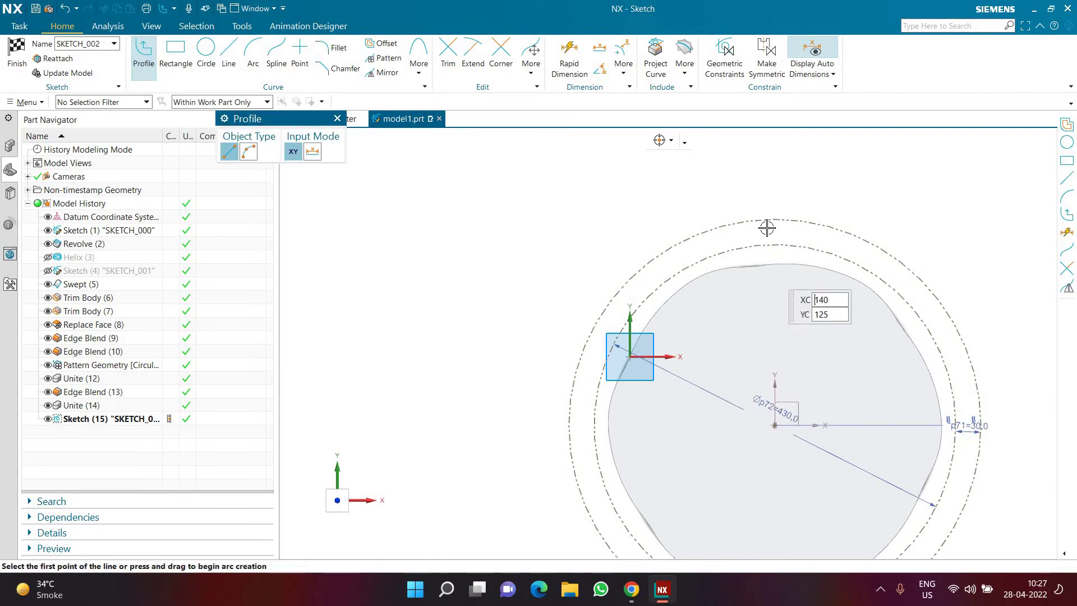
pyautogui.click(48, 244)
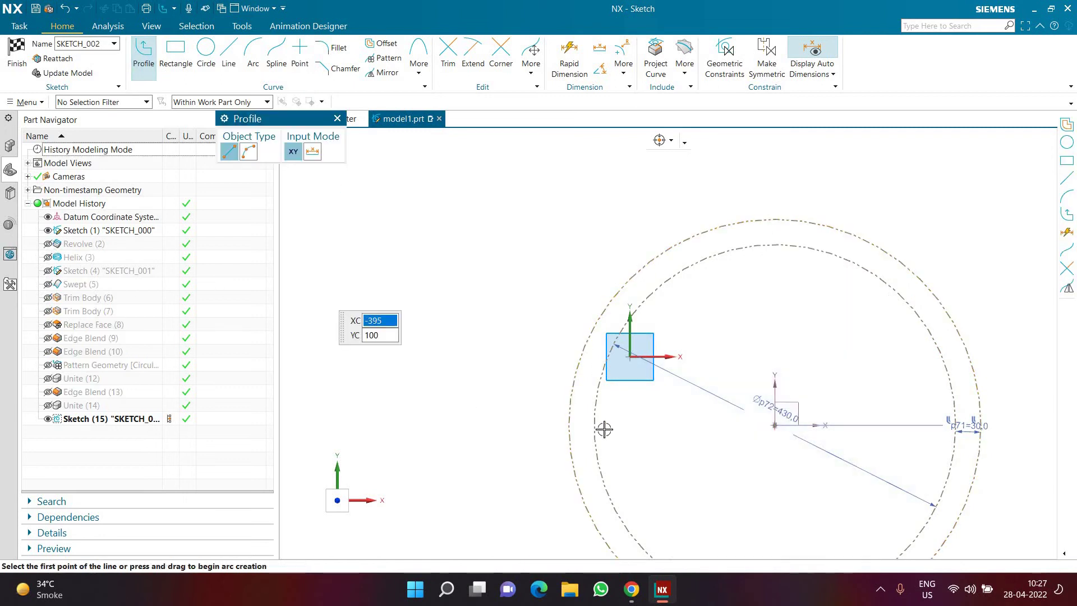
pyautogui.click(774, 425)
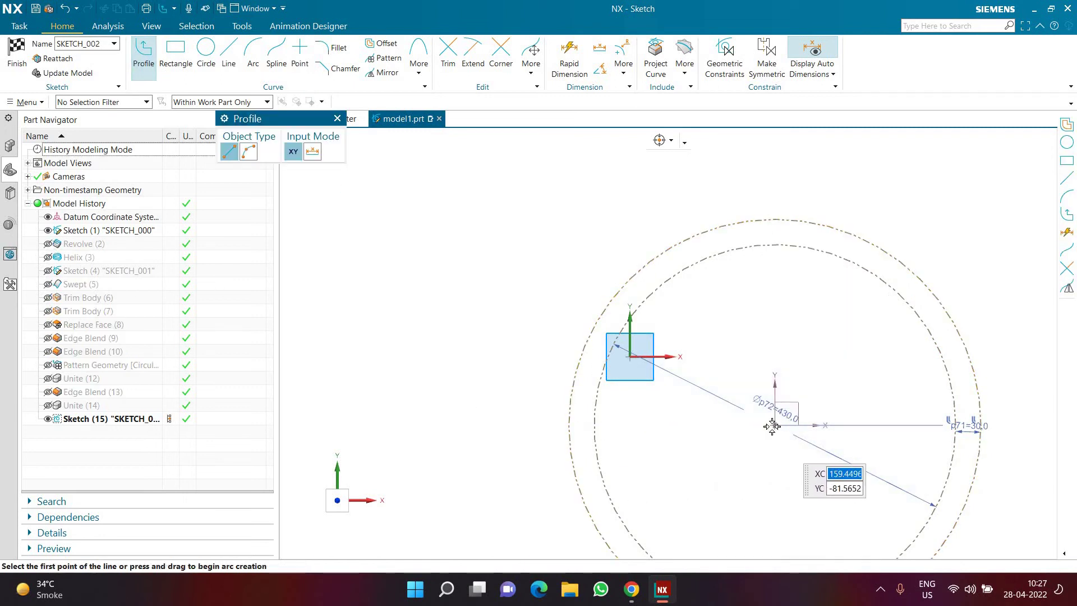
pyautogui.click(774, 211)
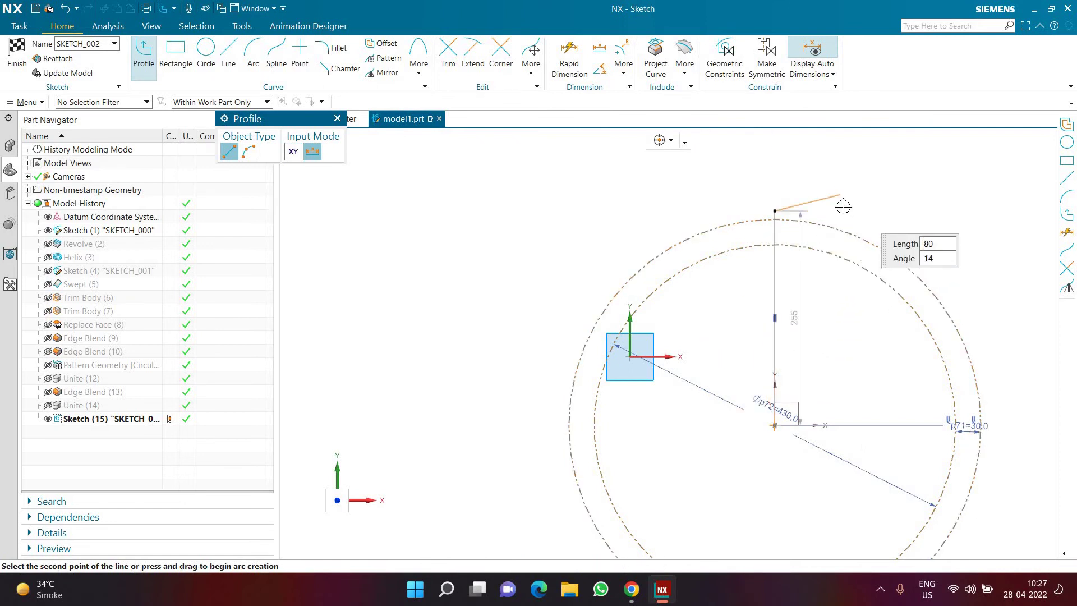
pyautogui.click(879, 224)
pyautogui.middleClick(918, 243)
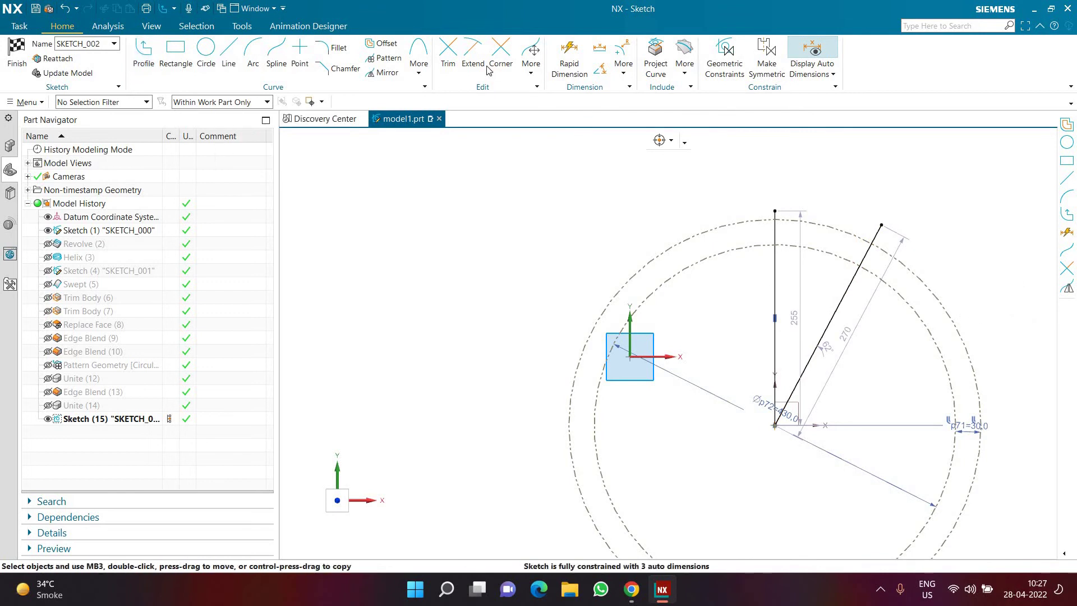
# Trim the ends of the vertical and slanted lines that extend beyond the outer reference circle
pyautogui.click(448, 56)
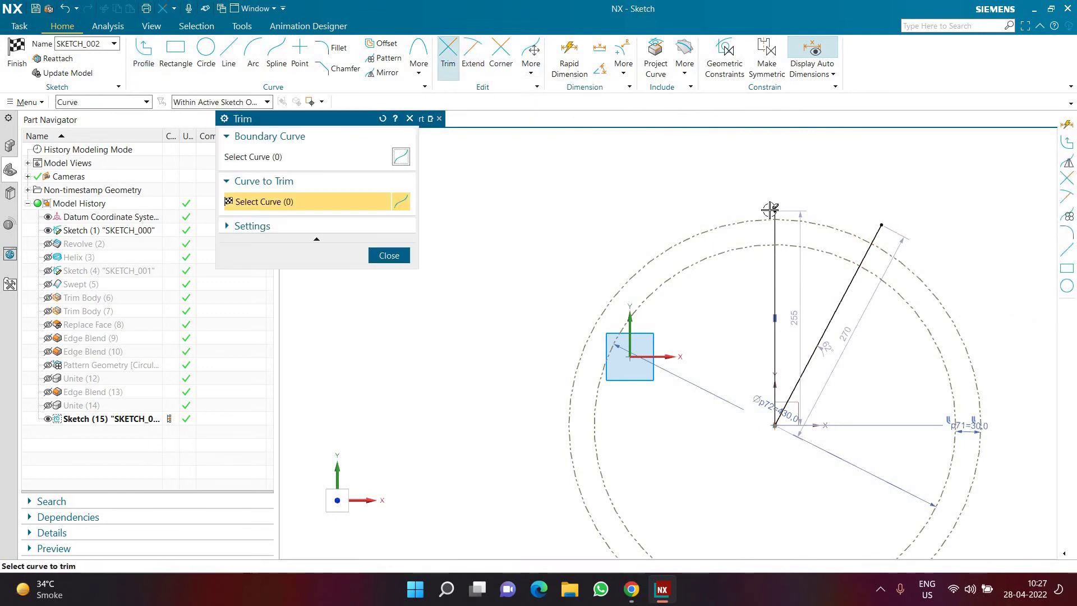
pyautogui.click(880, 222)
pyautogui.press('Escape')
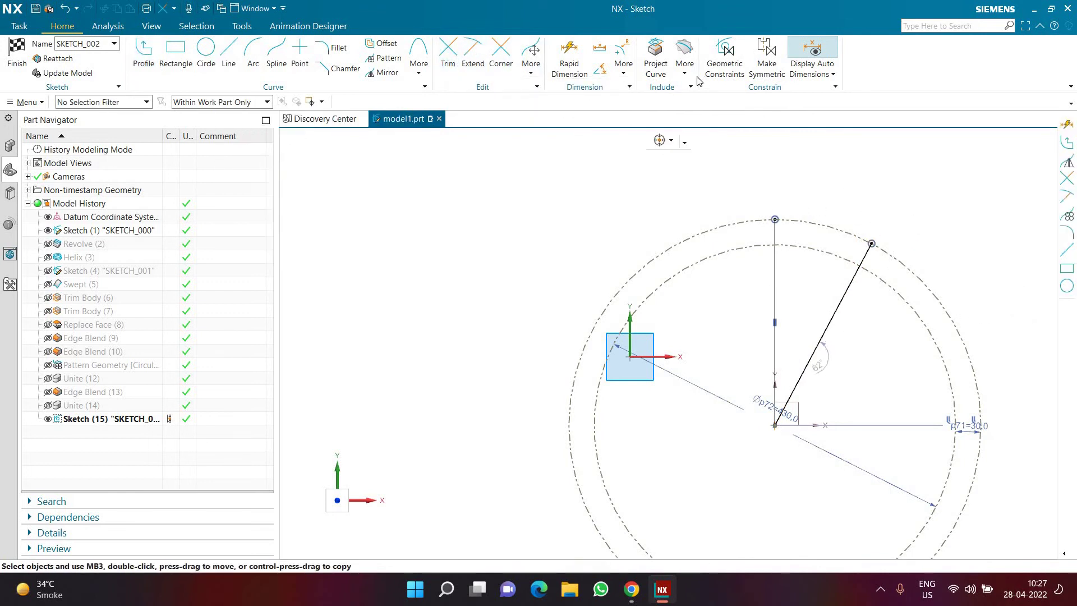
# Dimension the angle between the vertical and slanted lines at 30°
pyautogui.click(589, 72)
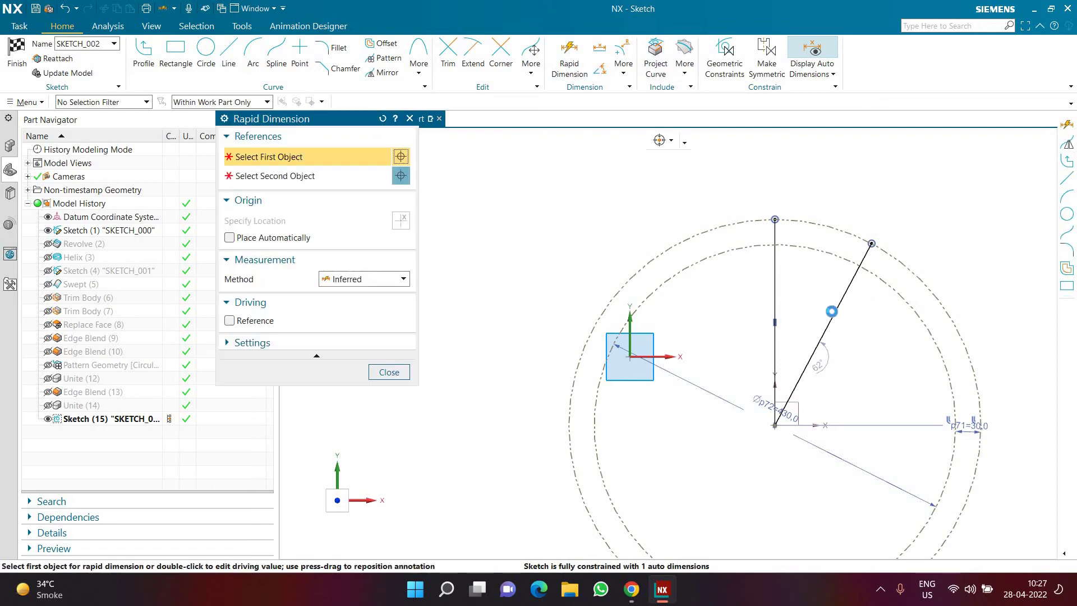
pyautogui.click(774, 337)
pyautogui.click(838, 312)
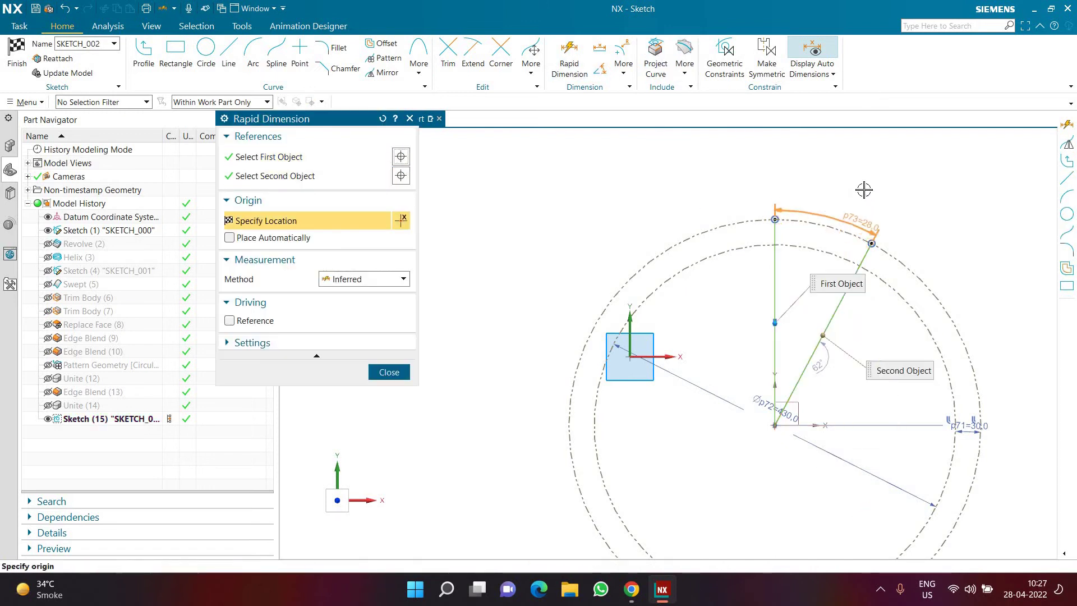
pyautogui.click(939, 288)
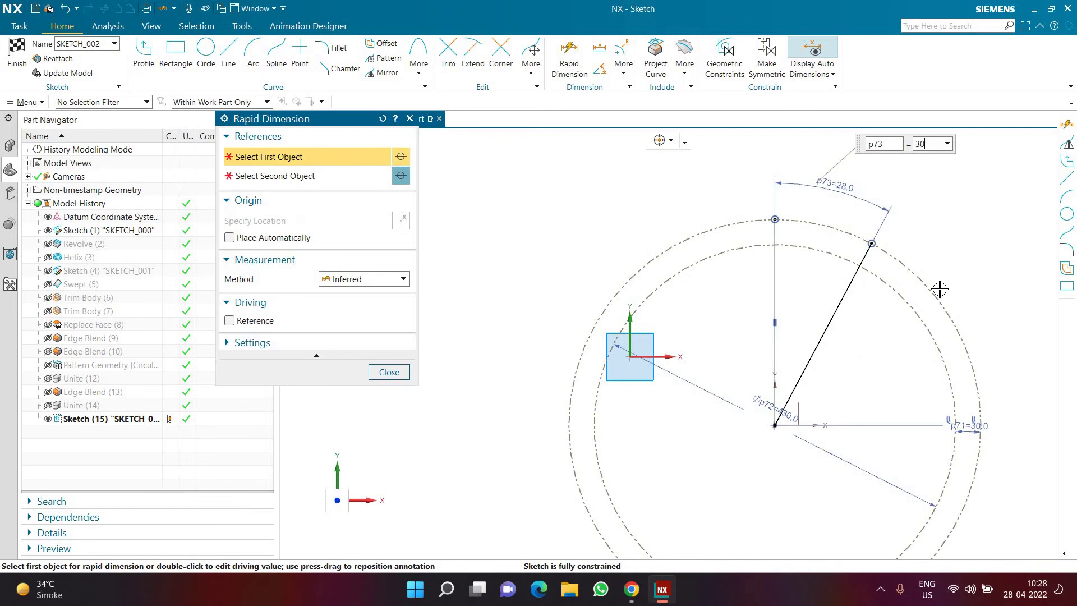
pyautogui.press('Return')
pyautogui.press('Escape')
# Trim the portion of the slanted line inside the inner reference circle
pyautogui.scroll(2, 817, 250)
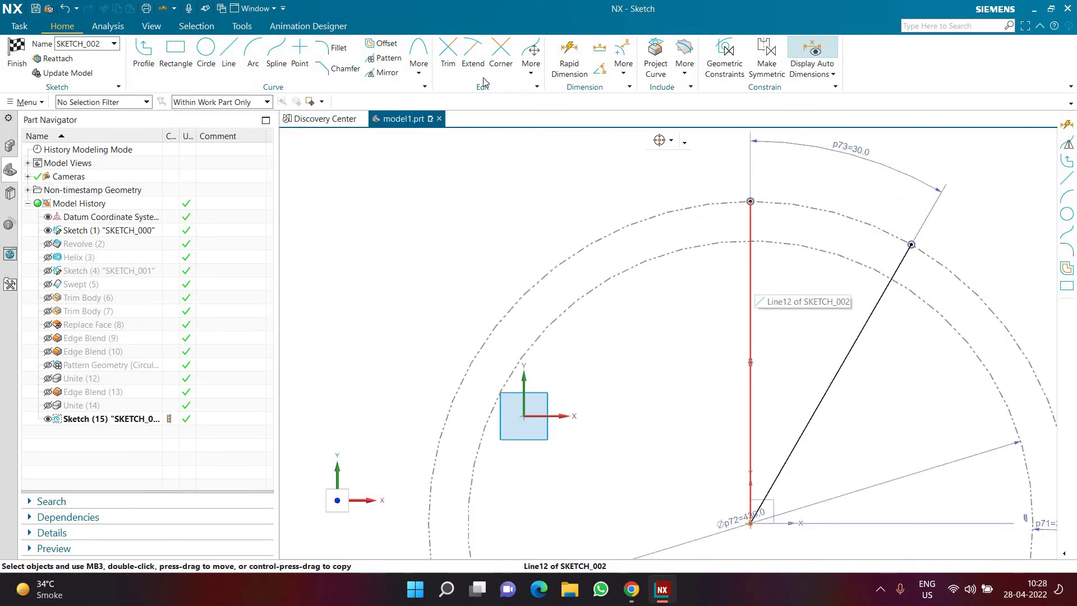
pyautogui.click(447, 56)
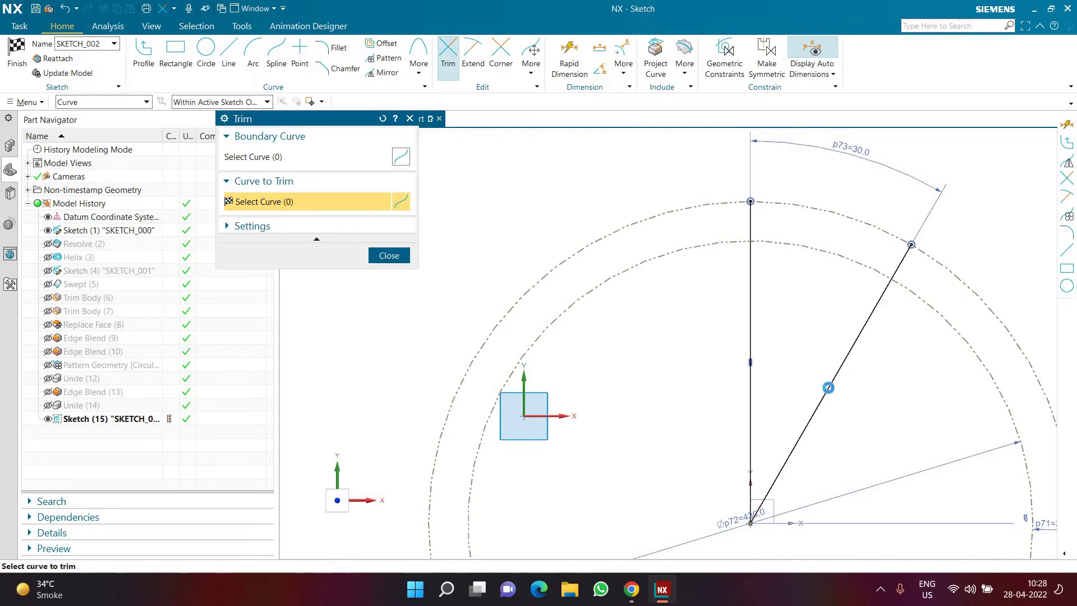
pyautogui.click(841, 370)
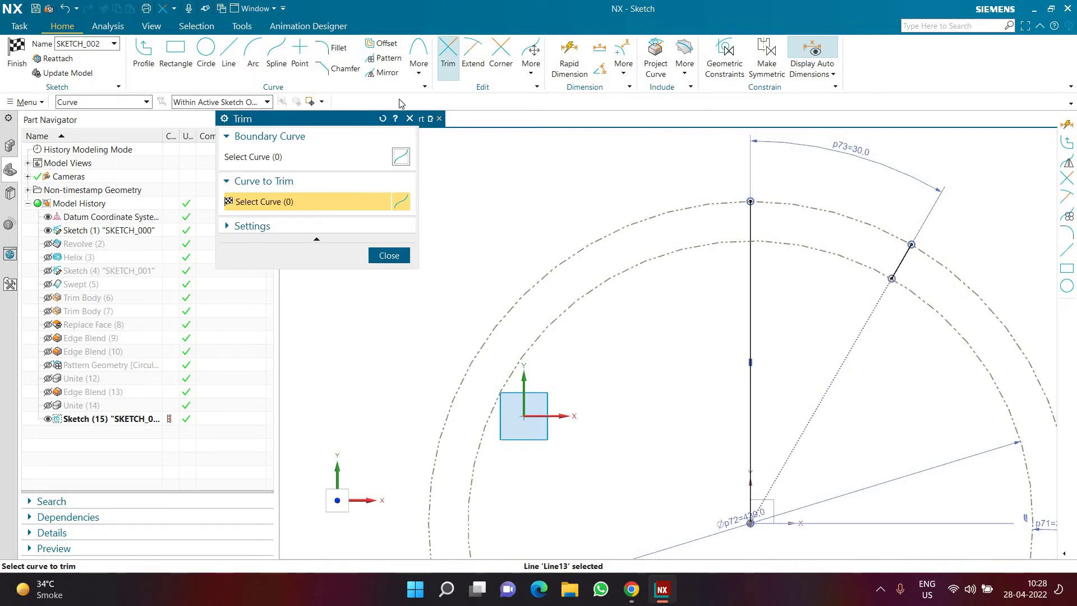
pyautogui.press('Escape')
# Draw an arc of about 120 mm radius from the slanted line's outer end to the inner circle near the vertical line
pyautogui.click(254, 55)
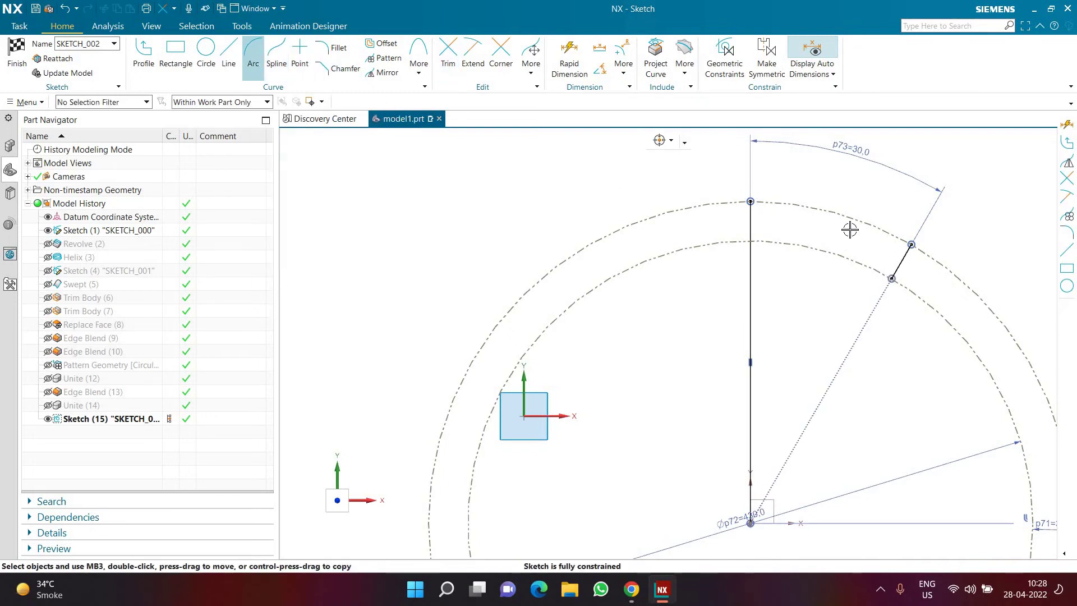
pyautogui.click(909, 246)
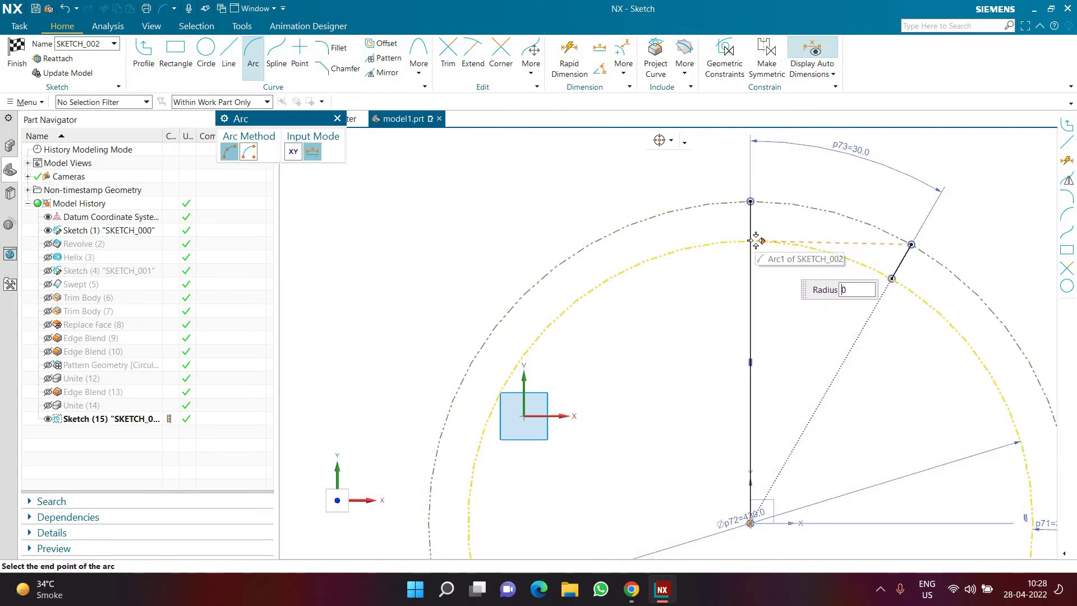
pyautogui.click(754, 240)
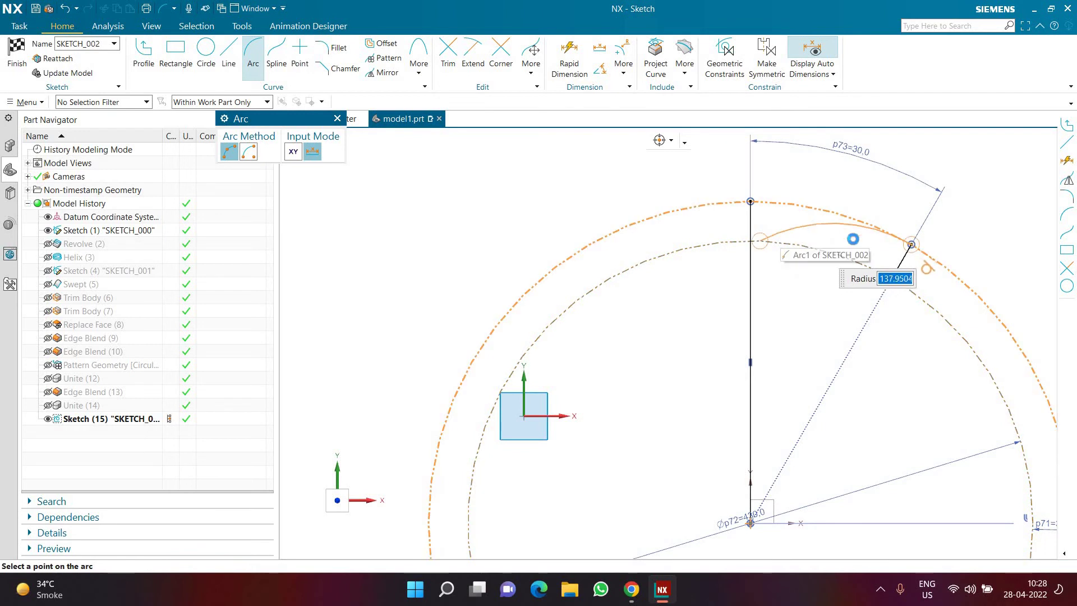
pyautogui.click(958, 247)
pyautogui.press('Escape')
# Constrain the arc's free end point onto the vertical line and convert that line to a reference line
pyautogui.scroll(2, 752, 242)
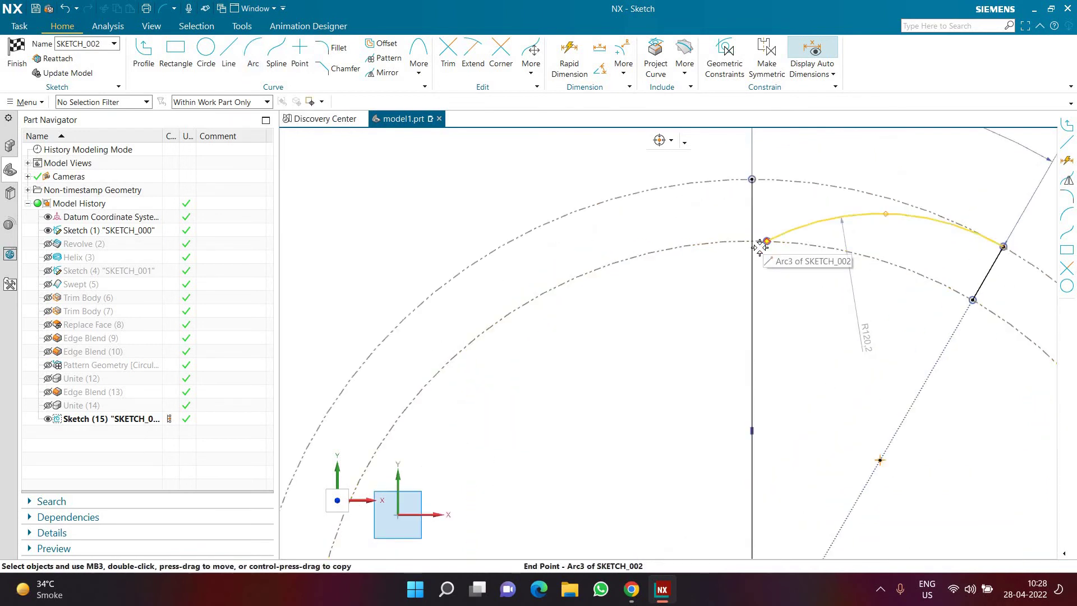
pyautogui.click(751, 254)
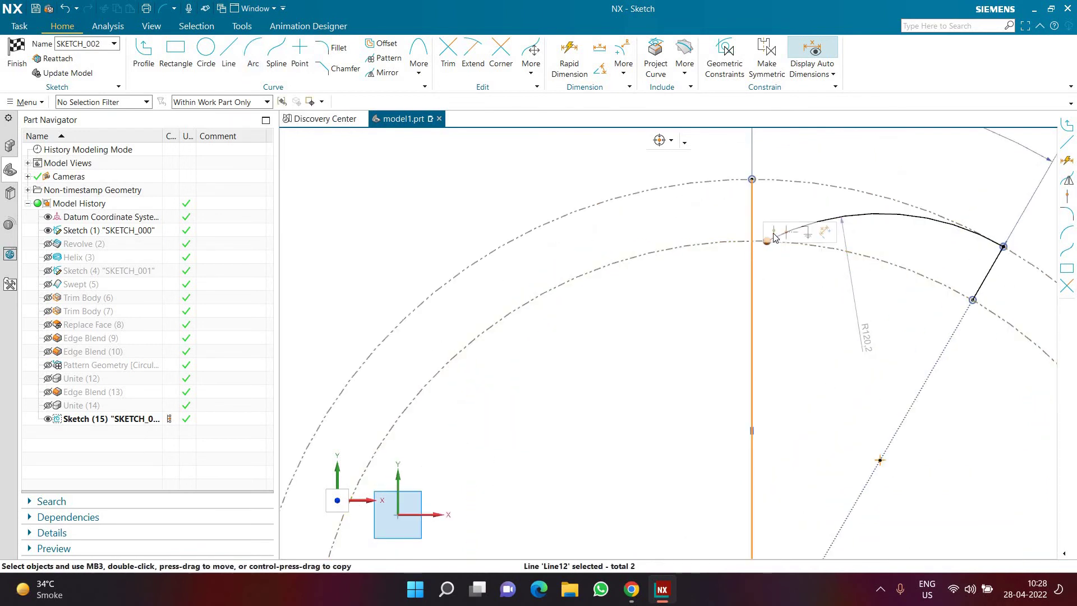
pyautogui.click(785, 233)
pyautogui.scroll(-3, 786, 283)
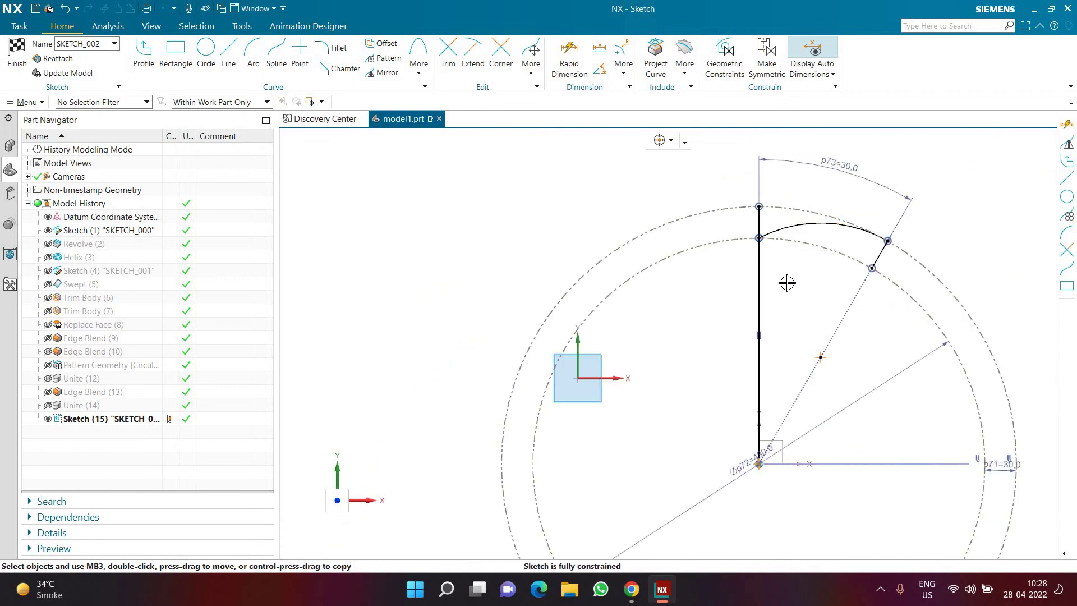
pyautogui.click(763, 275)
pyautogui.click(785, 259)
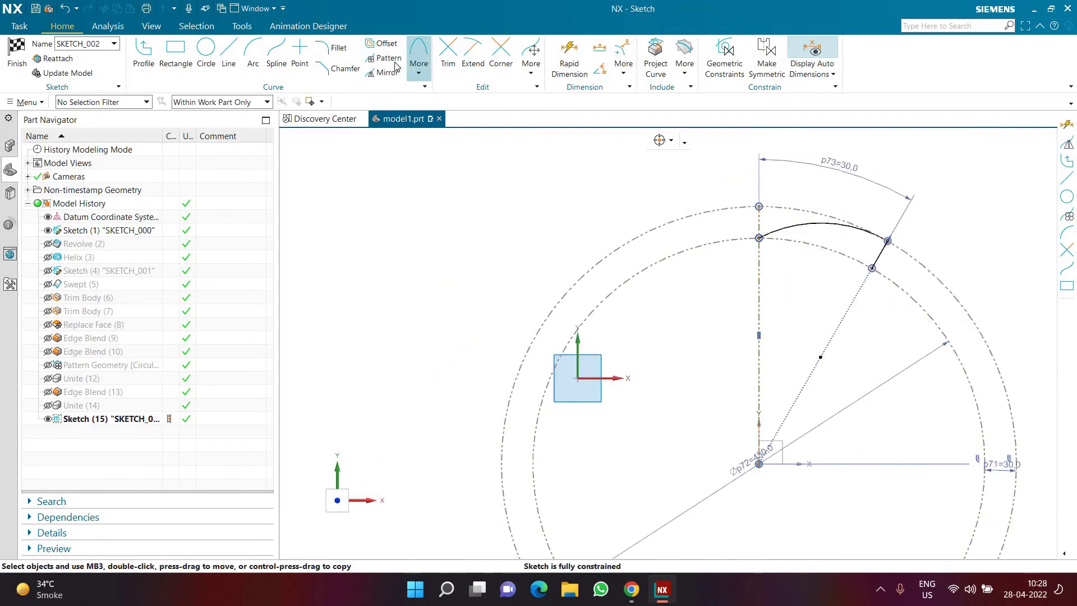
# Set up a circular pattern of the arc and short slanted line, 6 copies over 360° about the circle centre
pyautogui.click(624, 144)
pyautogui.click(626, 169)
pyautogui.click(795, 228)
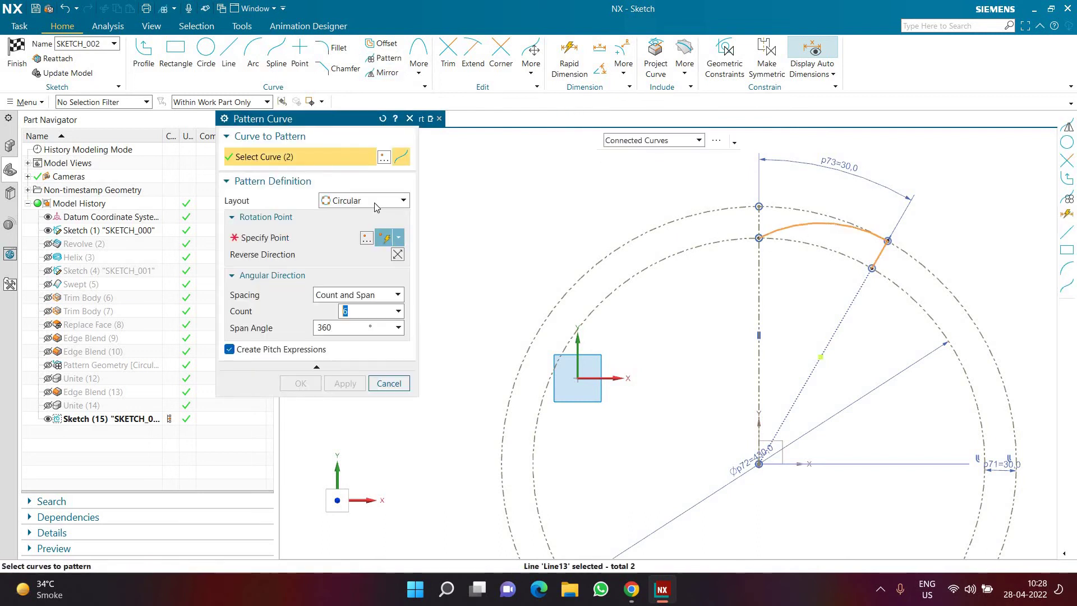
pyautogui.click(363, 200)
pyautogui.click(349, 235)
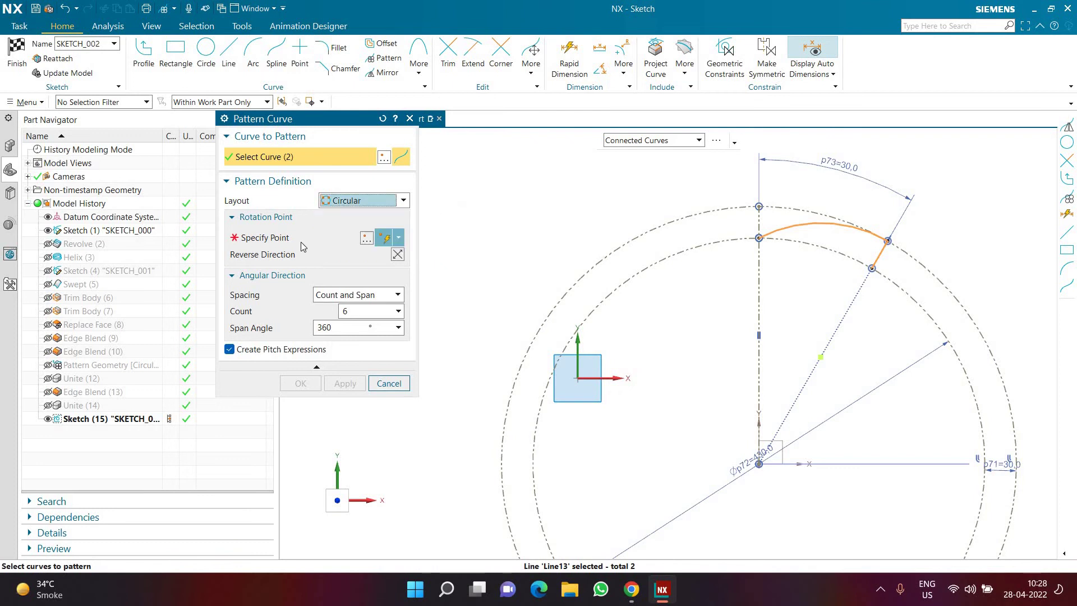
pyautogui.middleClick(629, 287)
pyautogui.scroll(-1, 633, 287)
pyautogui.click(735, 429)
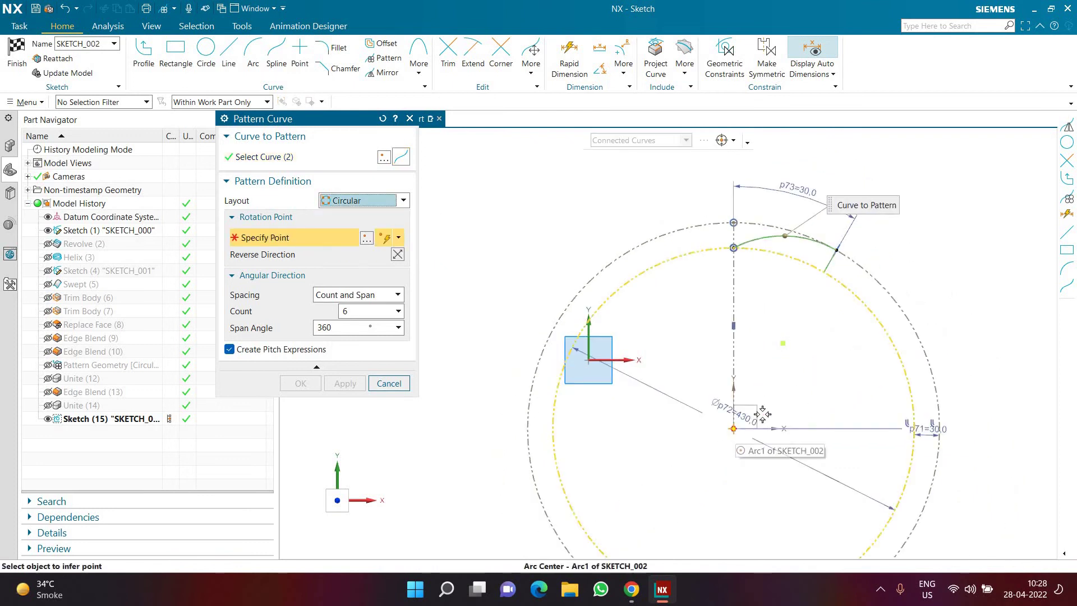
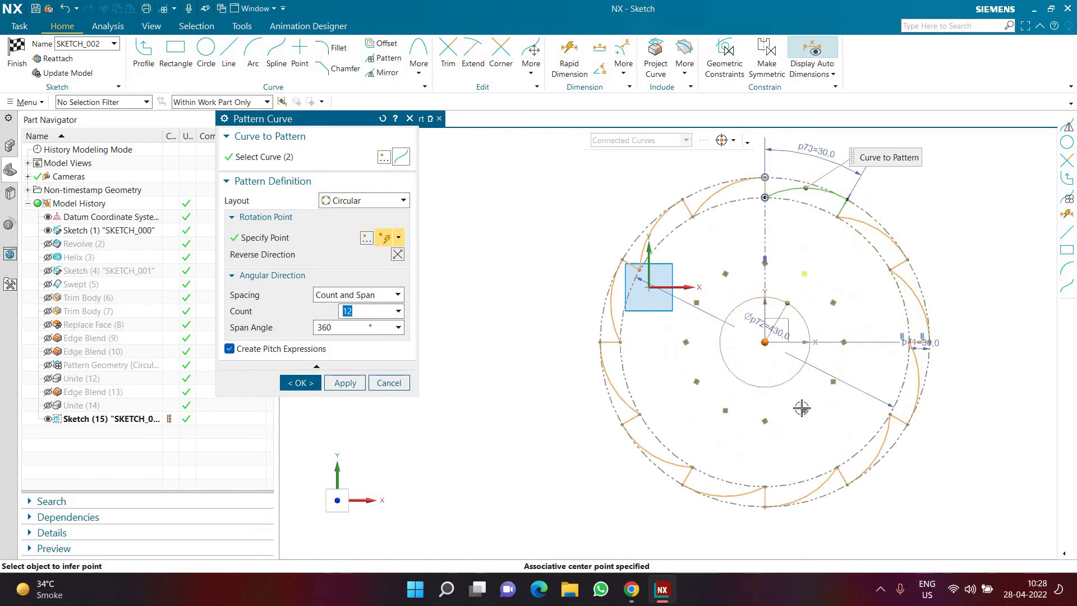
# Complete the circular pattern with 12 copies over 360°, finish the sketch and show the cup body again
pyautogui.click(301, 382)
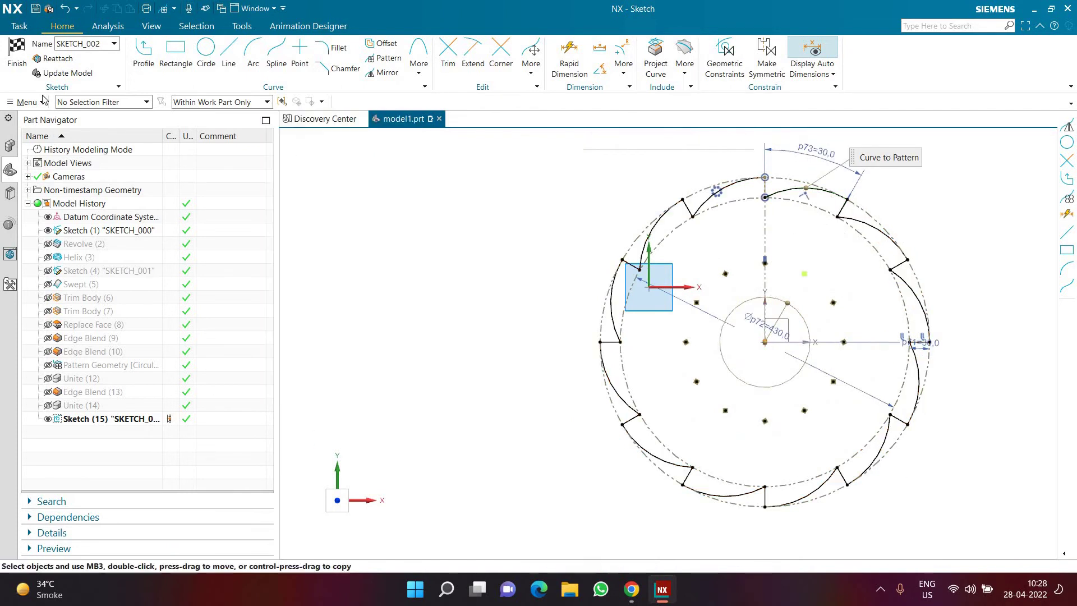
pyautogui.hotkey('ctrl', 'q')
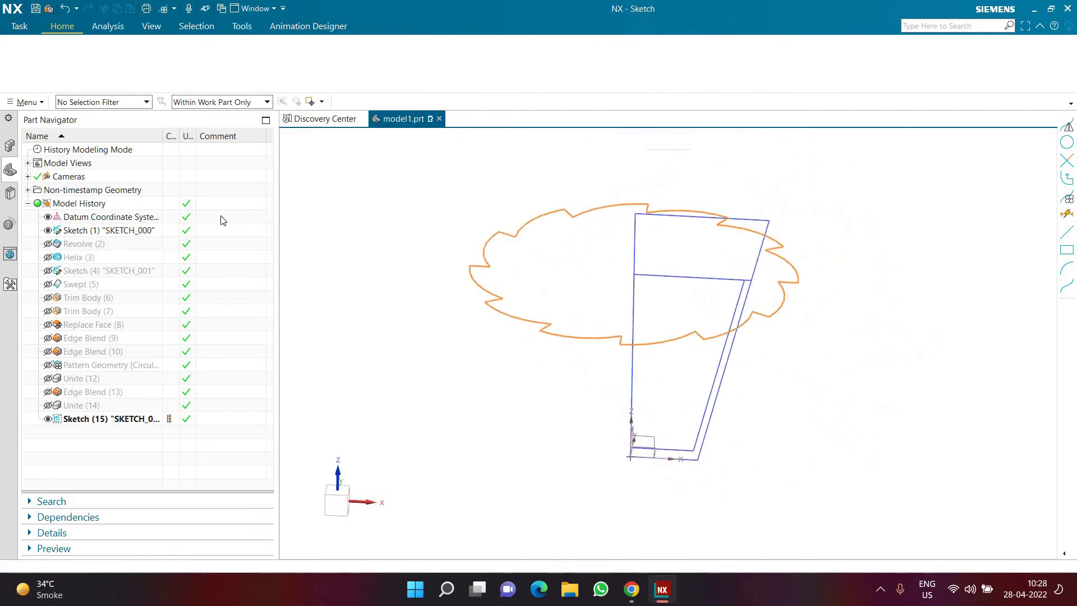
pyautogui.click(49, 231)
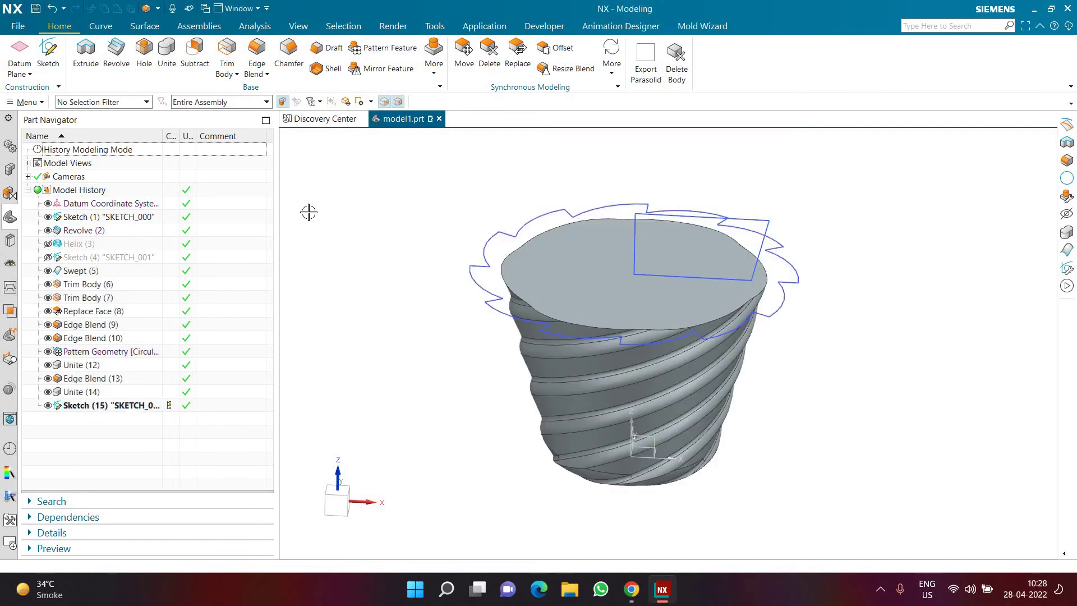
# Set up an Extrude of the patterned arc profile from 0 to 100 mm above the cup's top face
pyautogui.click(94, 407)
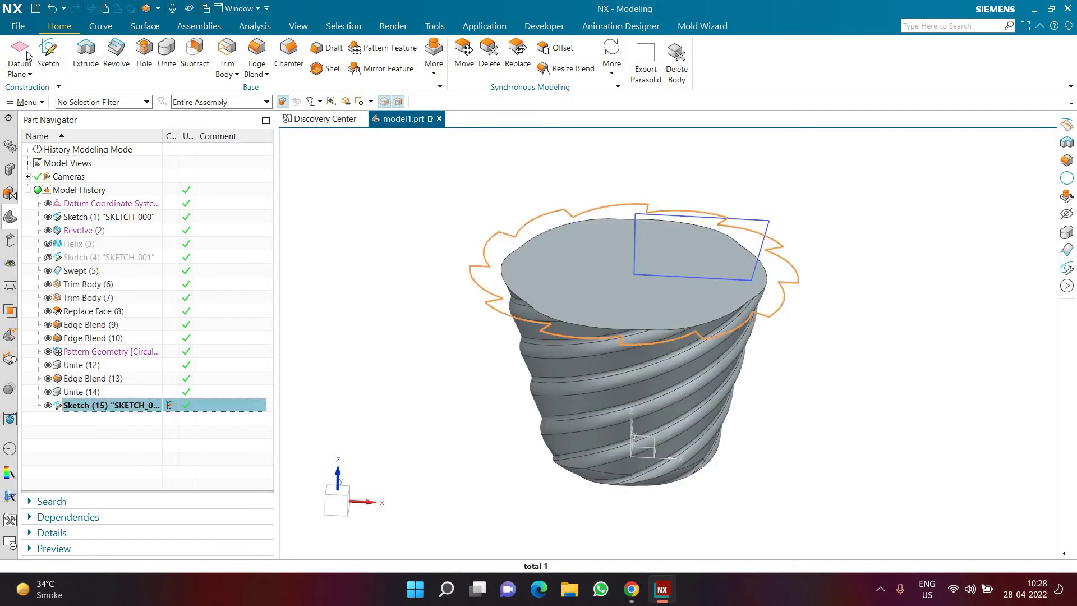
pyautogui.press('x')
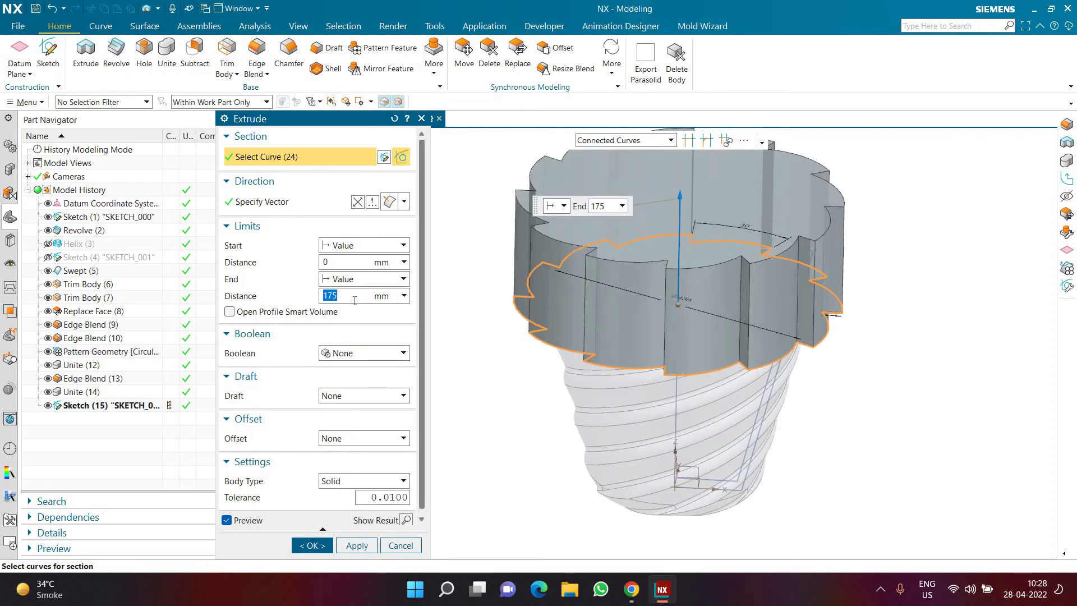
pyautogui.write('10')
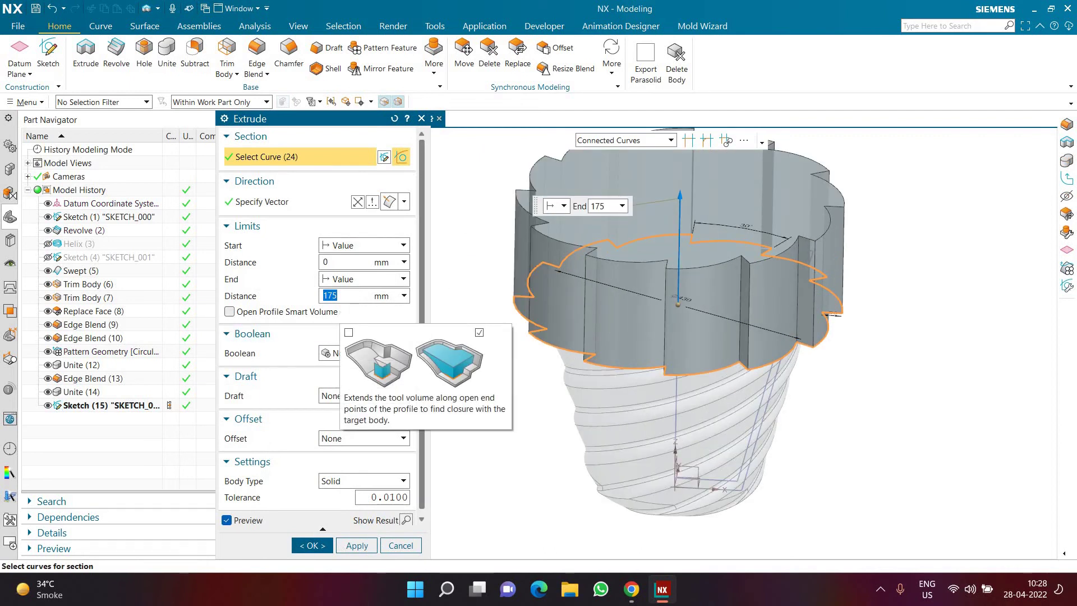
pyautogui.write('0')
pyautogui.press('Return')
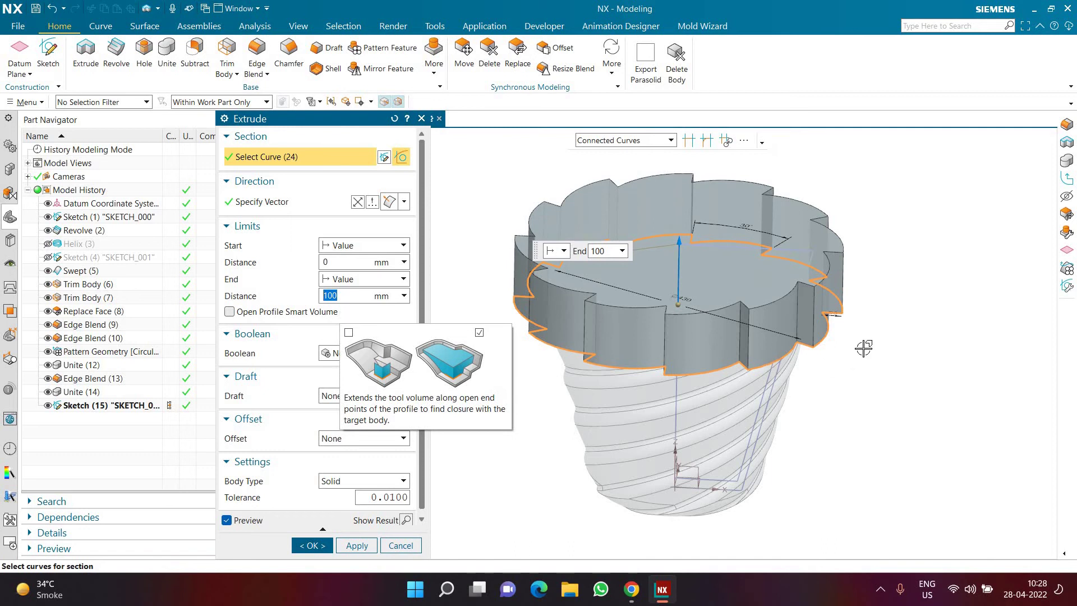
pyautogui.moveTo(861, 351); pyautogui.dragTo(891, 274, button='middle')
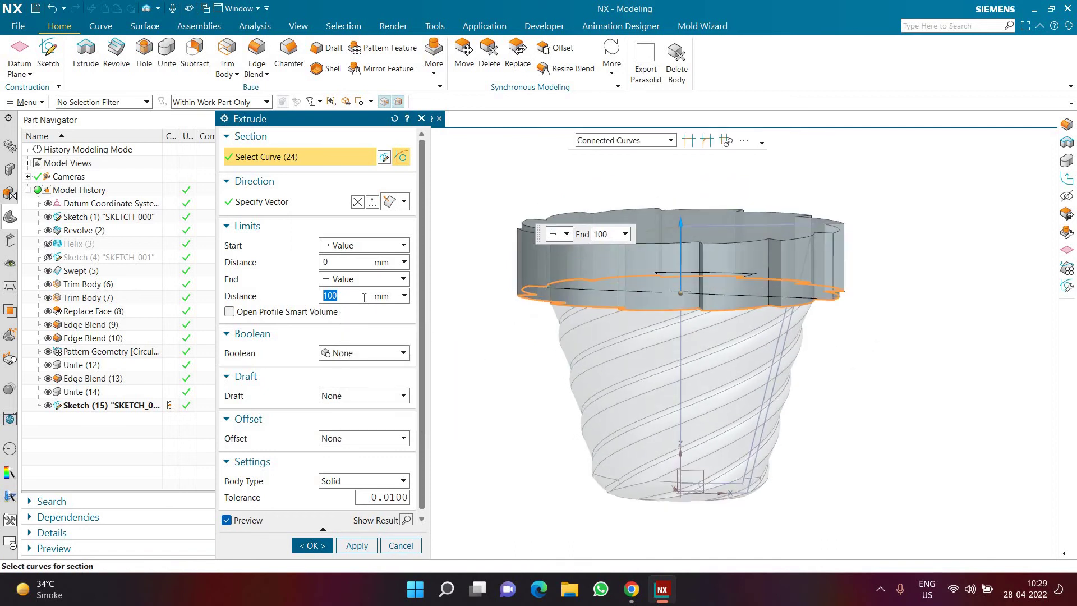
# Give the rim extrusion a -20° draft from the start limit and unite it with the cup body
pyautogui.click(358, 395)
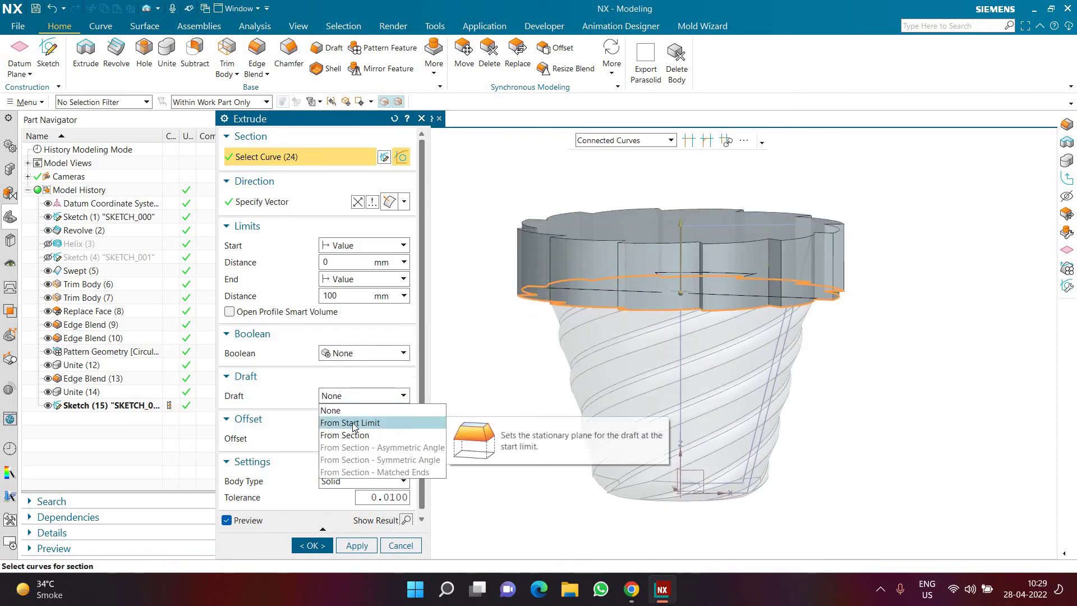
pyautogui.click(351, 416)
pyautogui.moveTo(350, 416); pyautogui.dragTo(290, 416)
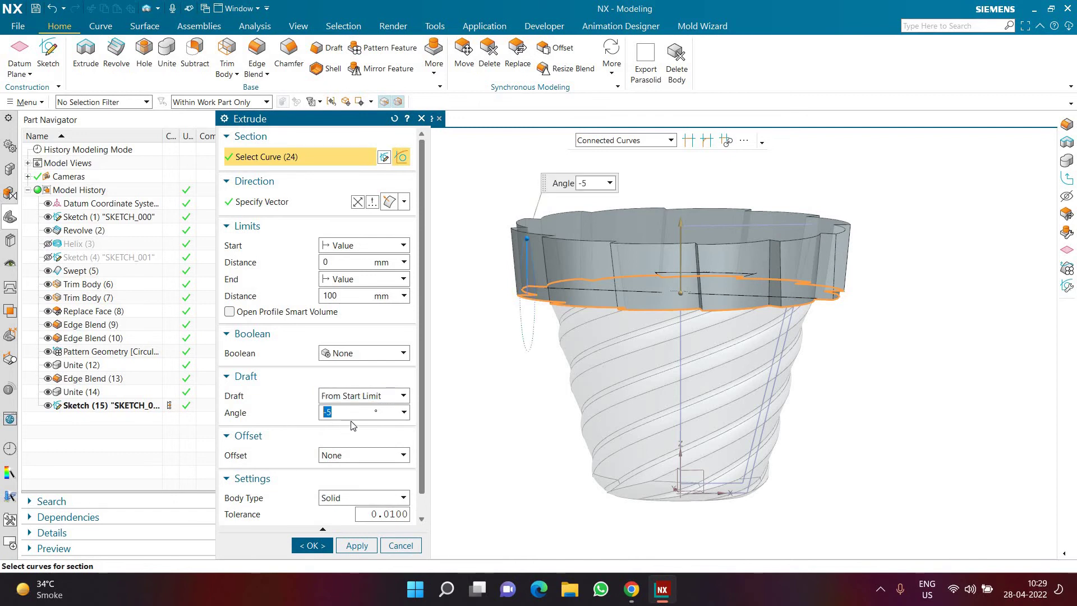
pyautogui.write('-10')
pyautogui.press('Return')
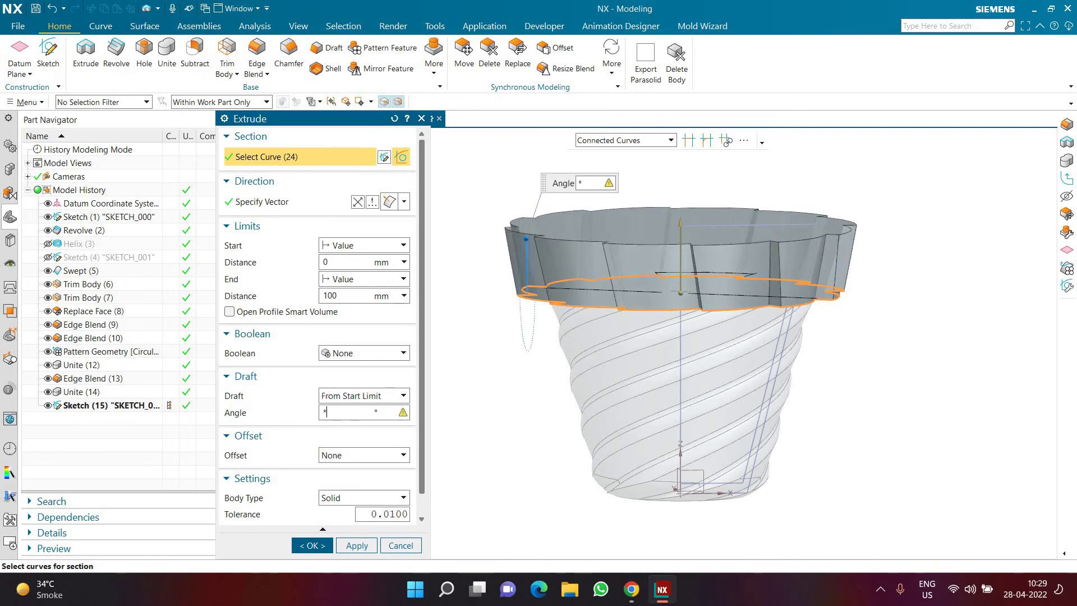
pyautogui.write('-20')
pyautogui.press('Return')
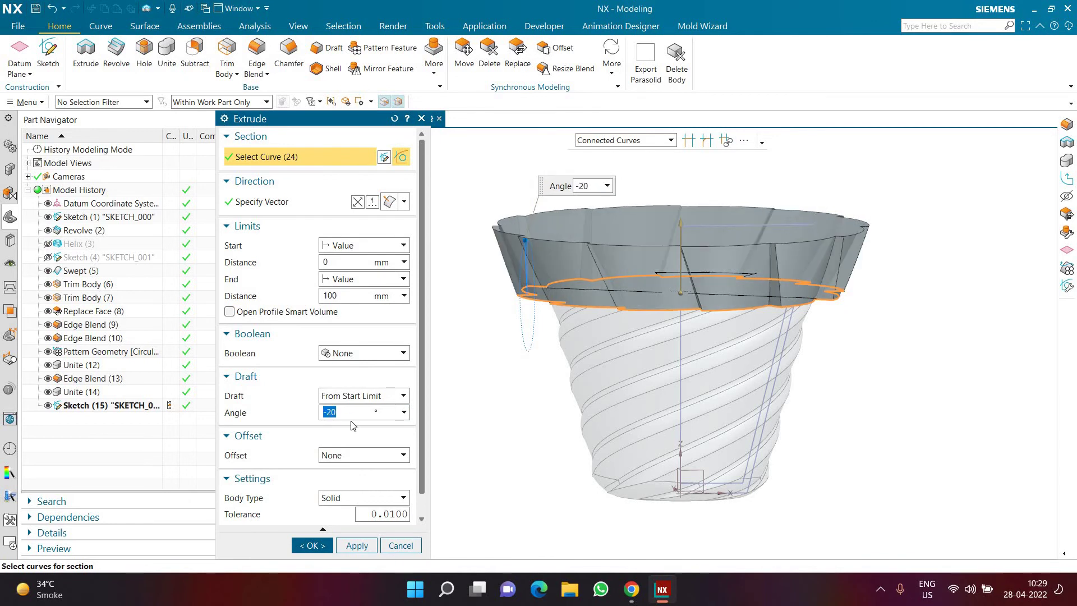
pyautogui.click(361, 352)
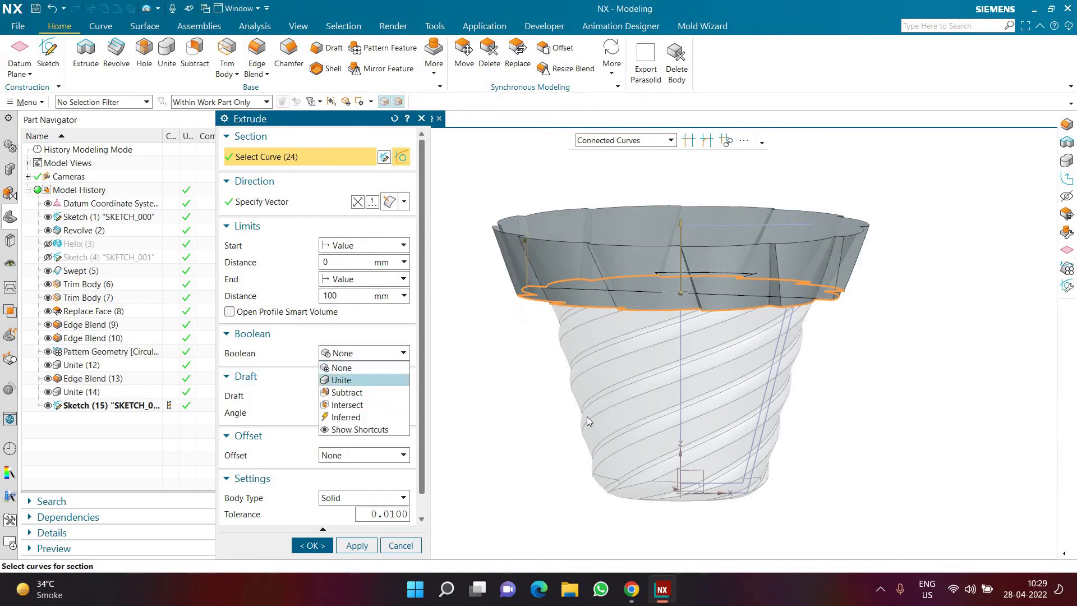
pyautogui.click(345, 377)
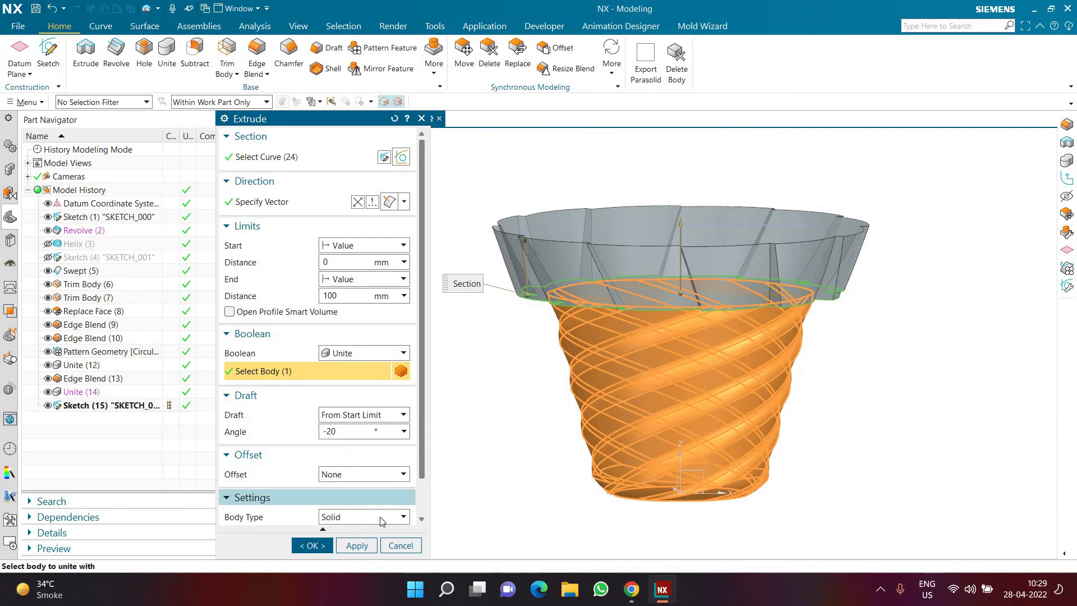
pyautogui.click(312, 545)
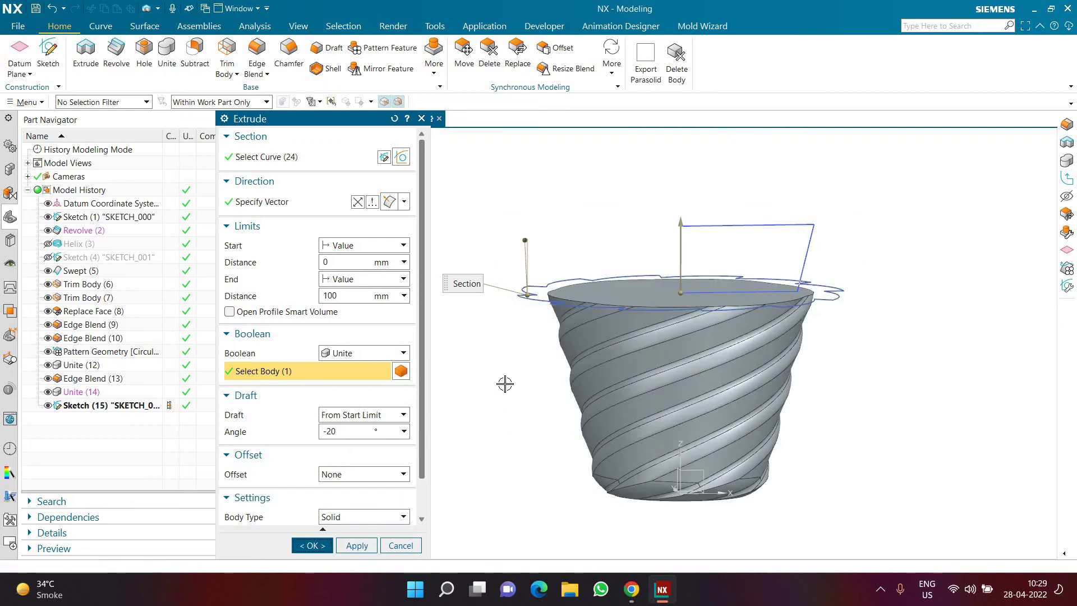
# Hide the patterned rim sketch and the original cup profile sketch
pyautogui.moveTo(548, 358); pyautogui.dragTo(617, 306, button='middle')
pyautogui.click(49, 406)
pyautogui.moveTo(476, 295)
pyautogui.mouseDown(button='middle')
pyautogui.moveTo(466, 320)
pyautogui.moveTo(498, 315)
pyautogui.moveTo(342, 343)
pyautogui.mouseUp(button='middle')
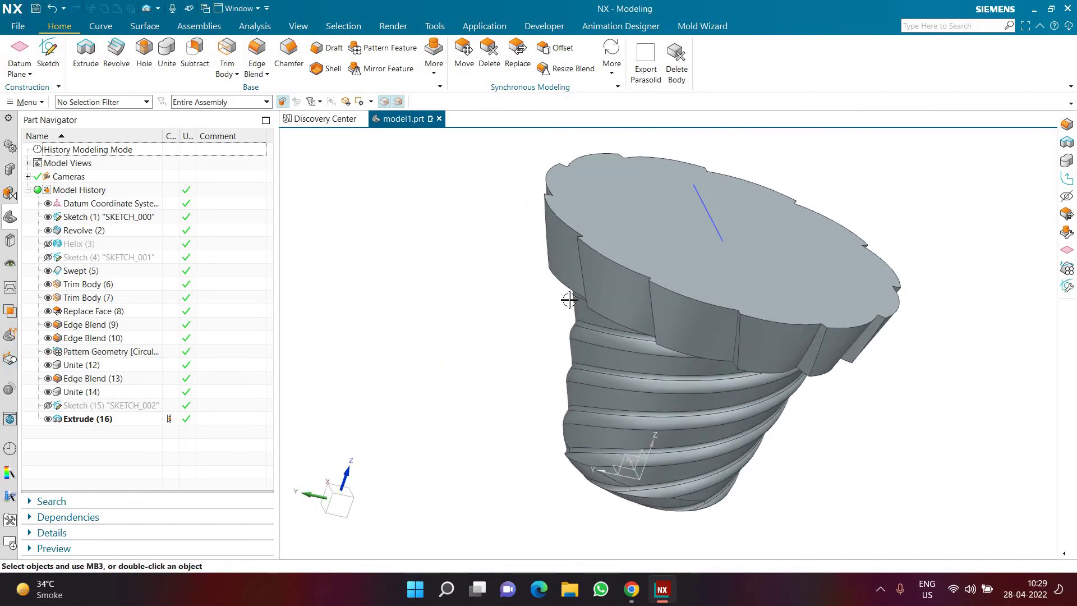
pyautogui.moveTo(640, 286); pyautogui.dragTo(729, 241, button='middle')
# Blend one set of 12 matching slanted step edges around the rim with a 30 mm radius
pyautogui.scroll(3, 776, 242)
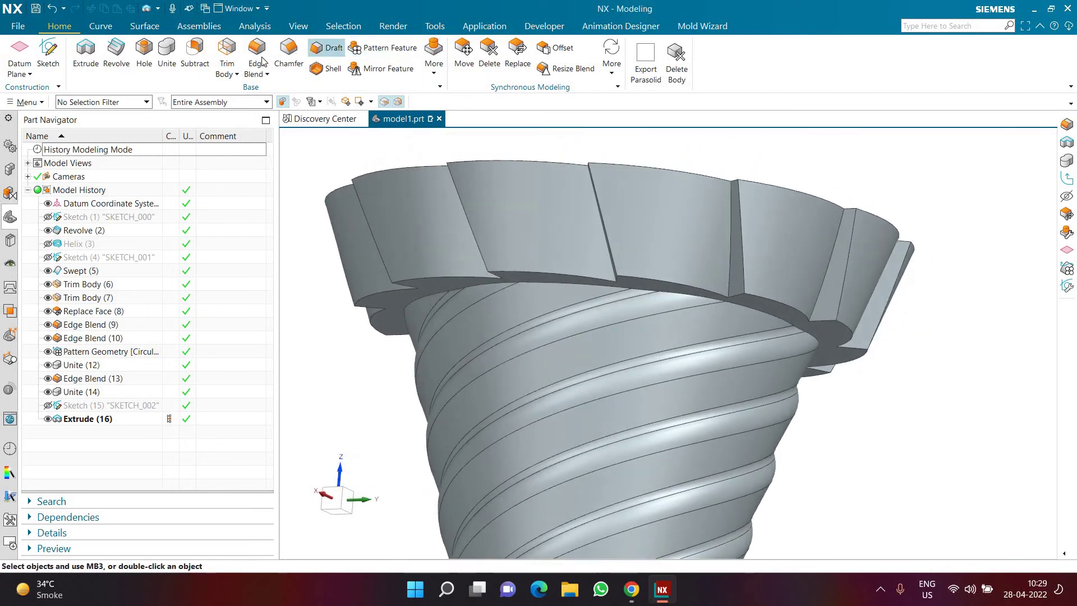
pyautogui.click(730, 242)
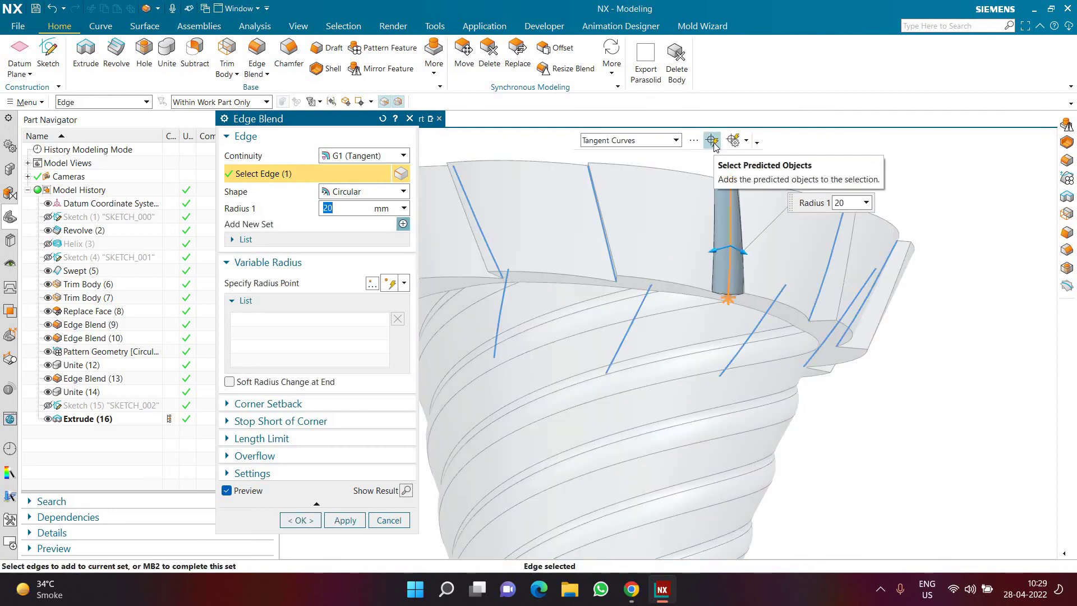
pyautogui.click(712, 140)
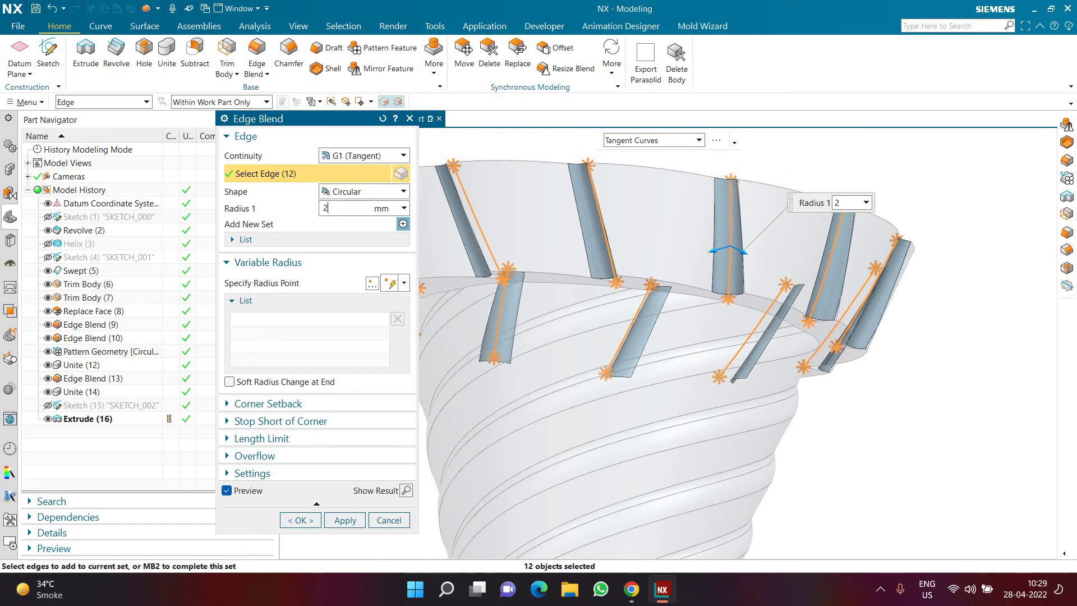
pyautogui.write('25')
pyautogui.press('Return')
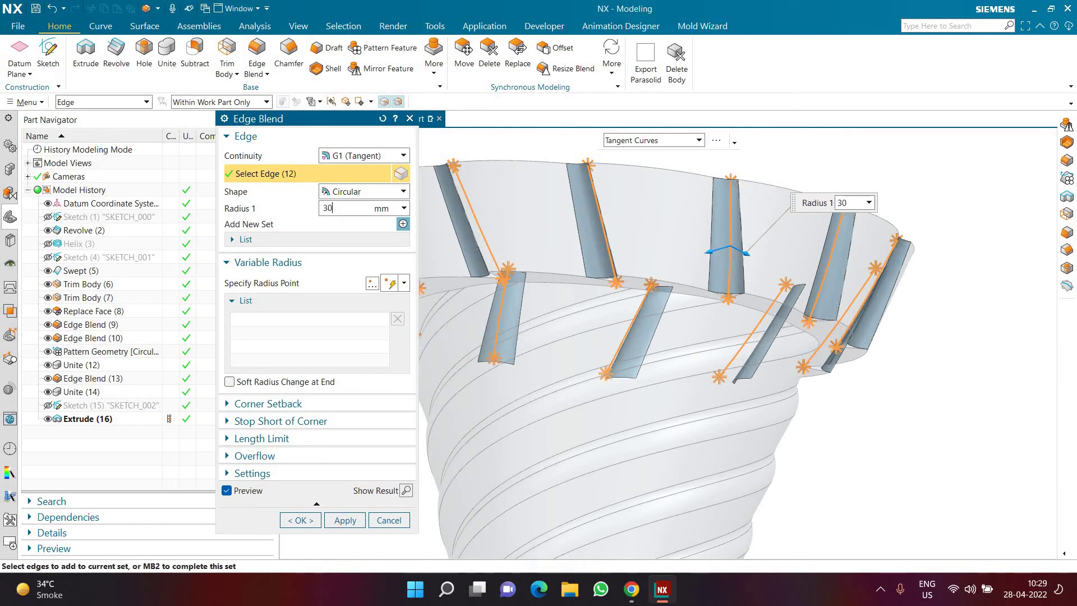
pyautogui.write('30')
pyautogui.press('Return')
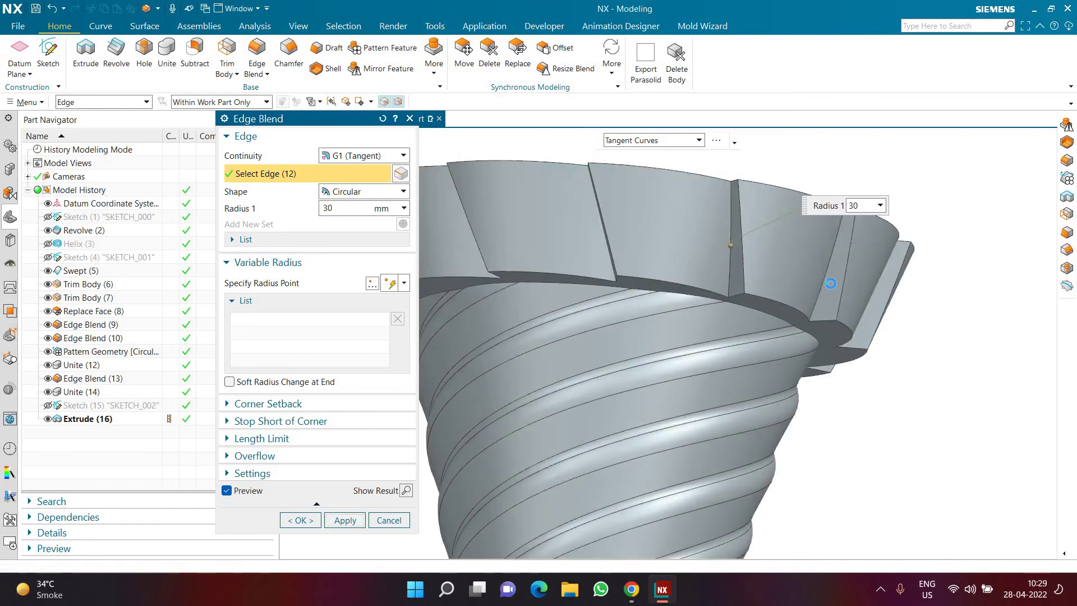
# Blend the other 12 matching step edges around the rim with a 30 mm radius
pyautogui.click(741, 257)
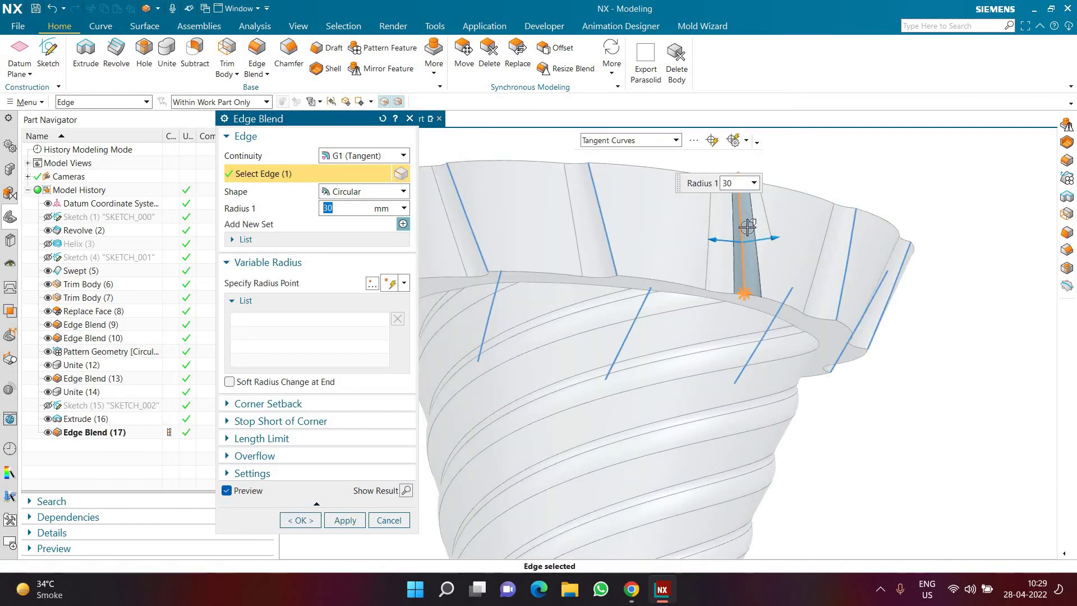
pyautogui.click(711, 144)
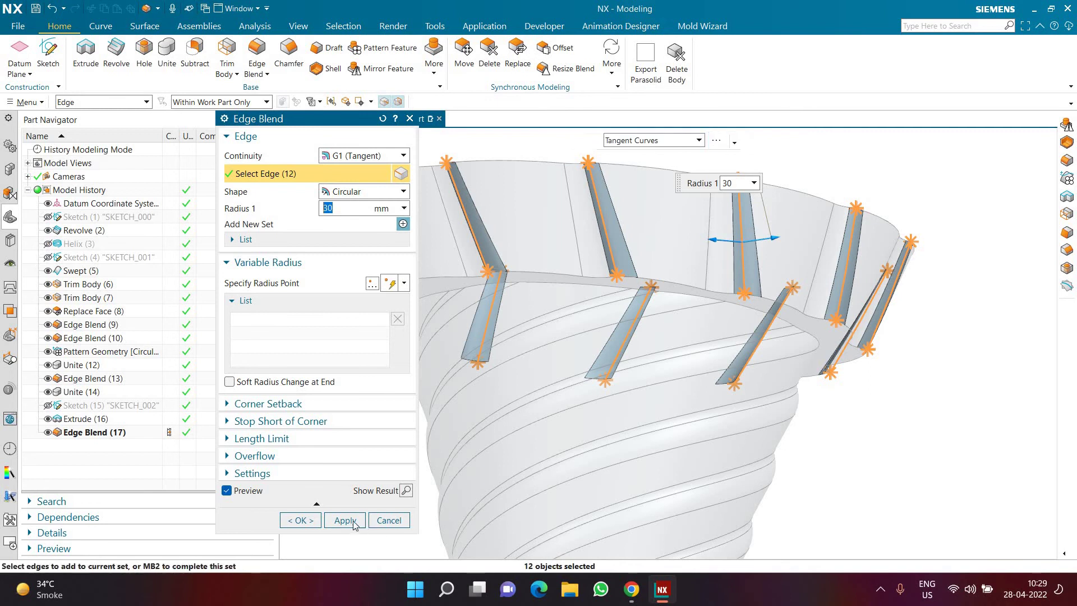
pyautogui.scroll(-5, 824, 215)
# Blend the scalloped outer edge on the rim's underside with a 30 mm radius
pyautogui.moveTo(860, 191); pyautogui.dragTo(807, 263, button='middle')
pyautogui.scroll(-3, 803, 267)
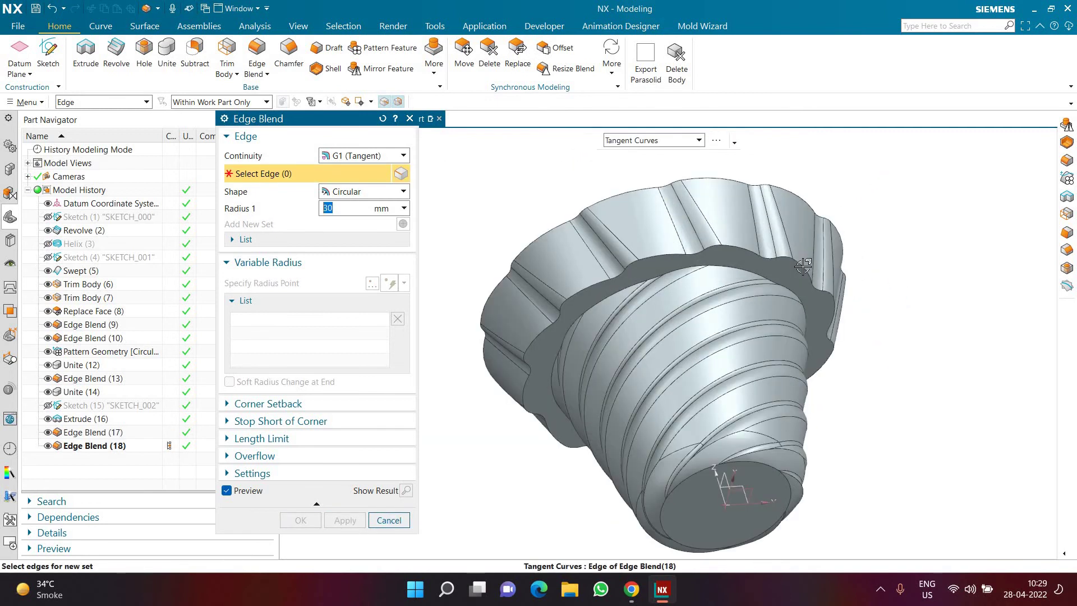
pyautogui.click(803, 266)
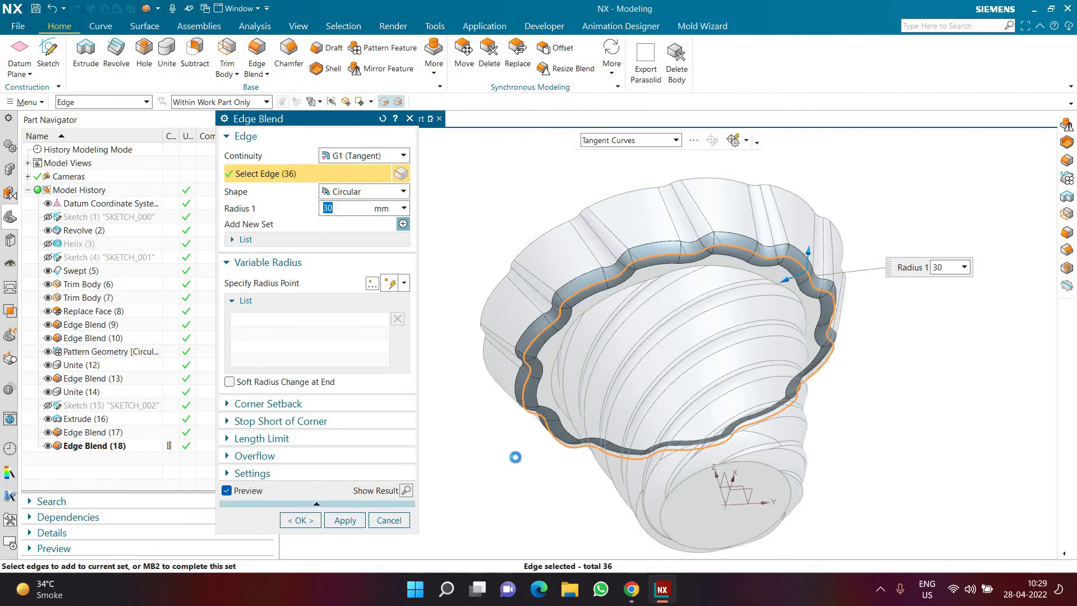
pyautogui.middleClick(690, 272)
# Blend the edge where the rim's underside meets the twisted cup wall with a 10 mm radius
pyautogui.scroll(-3, 693, 264)
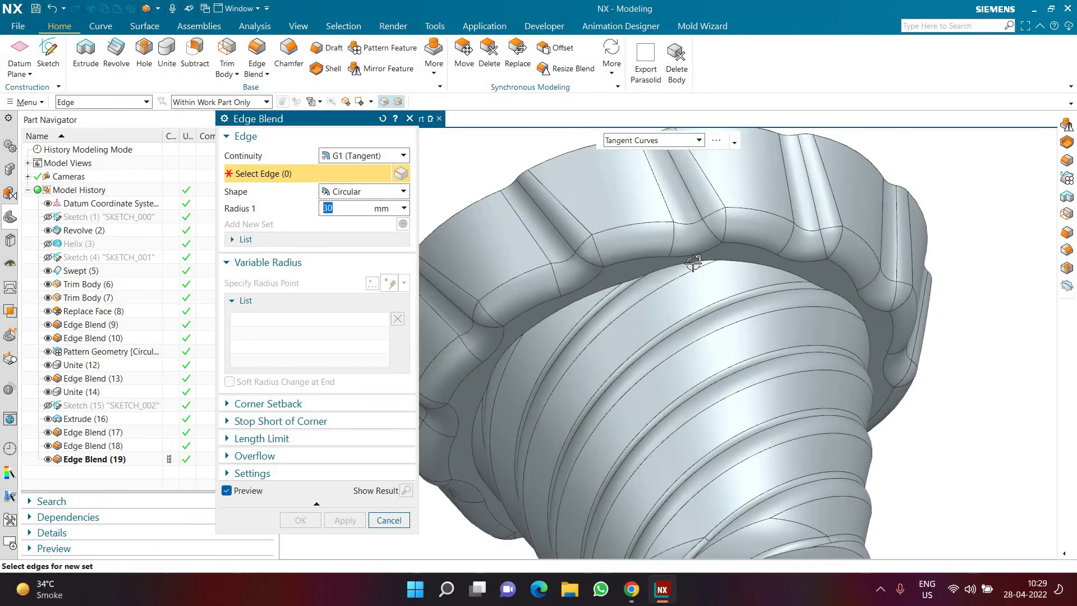
pyautogui.click(693, 263)
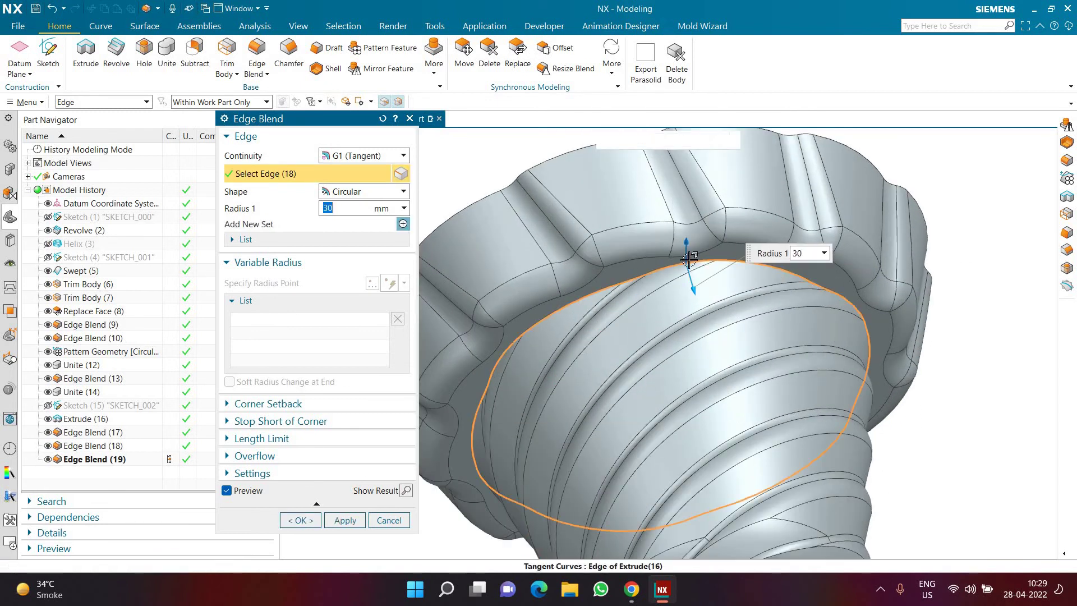
pyautogui.write('20')
pyautogui.press('Return')
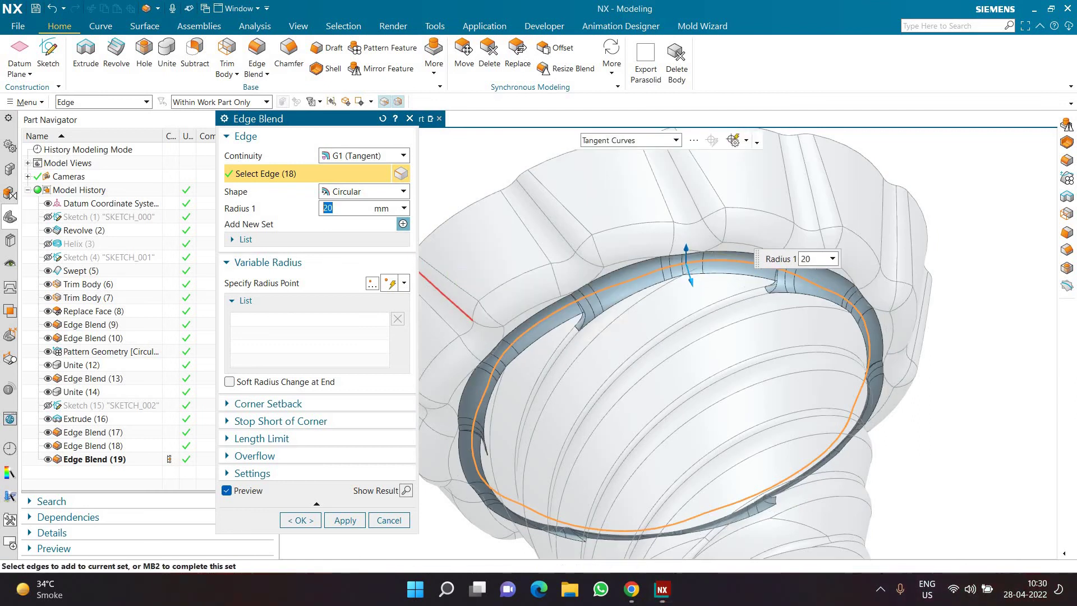
pyautogui.write('10')
pyautogui.press('Return')
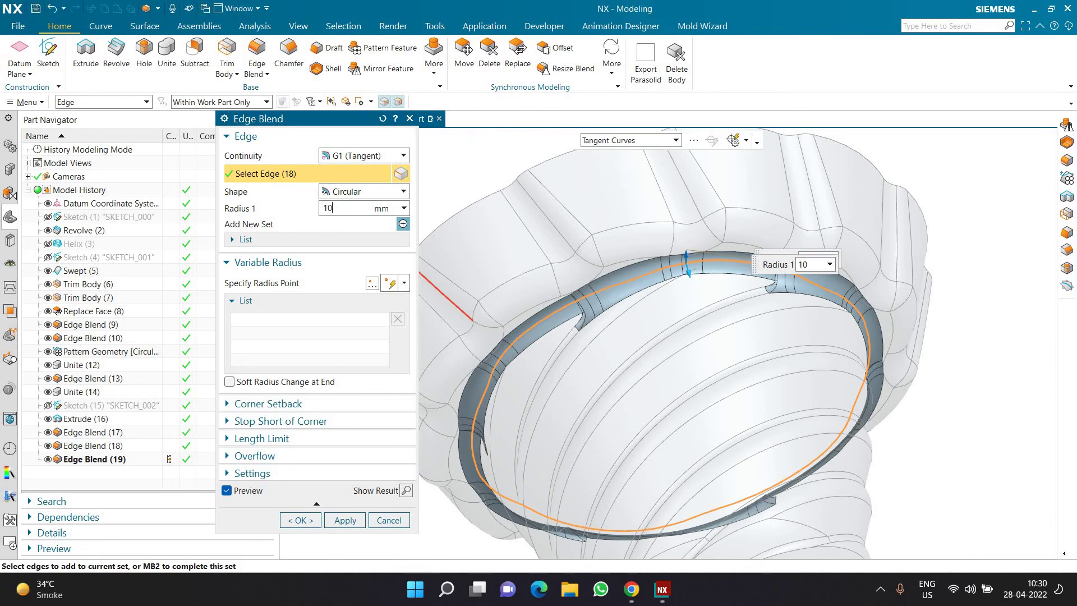
pyautogui.click(302, 519)
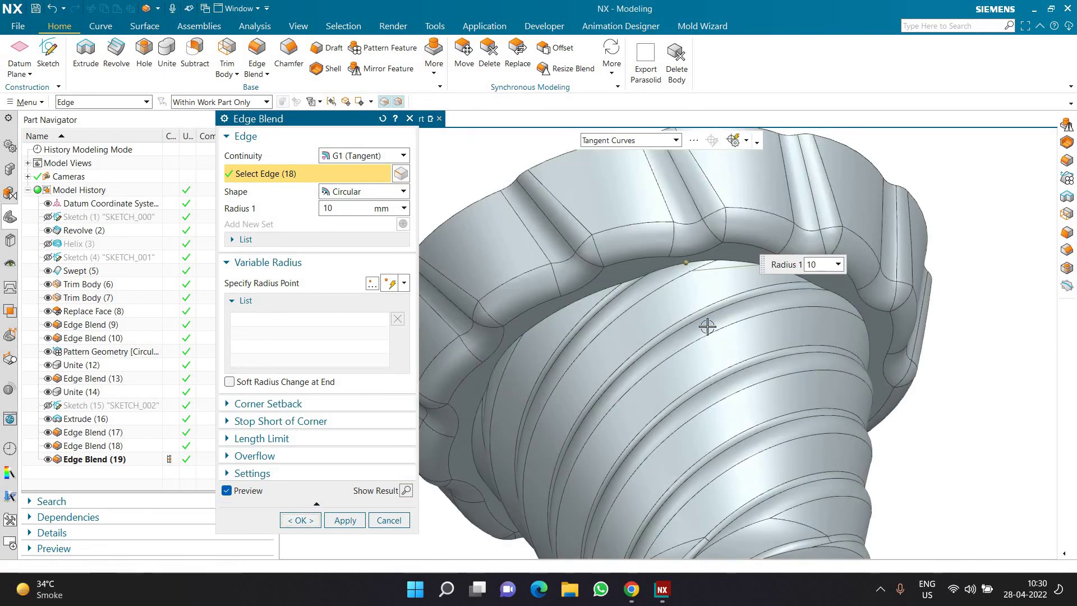
# Hide the cup body and show the original cup profile sketch SKETCH_000
pyautogui.moveTo(610, 225); pyautogui.dragTo(819, 289, button='middle')
pyautogui.moveTo(672, 198); pyautogui.dragTo(665, 209, button='middle')
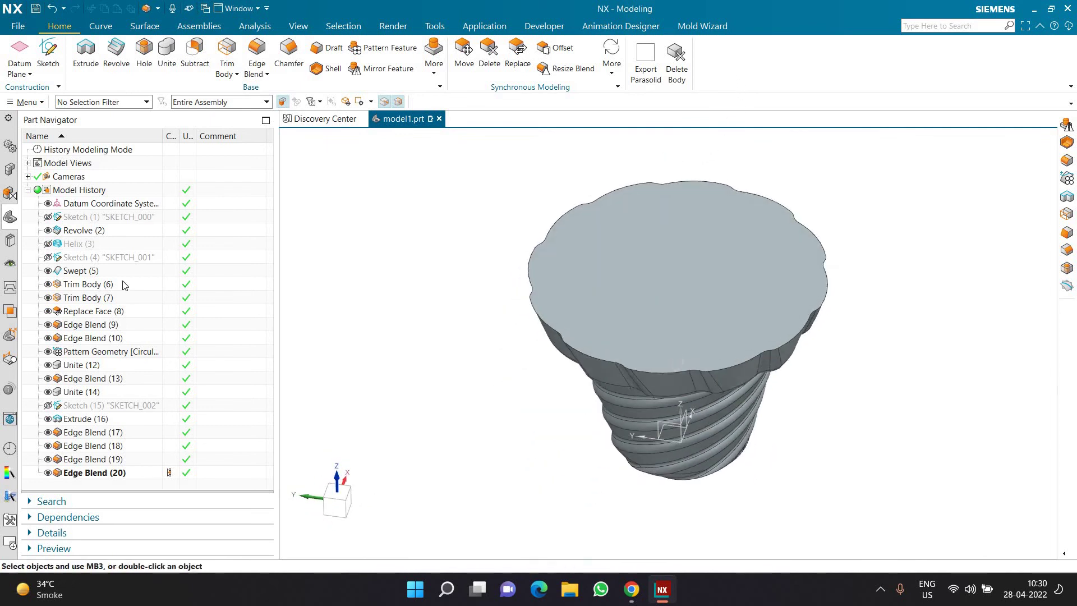
pyautogui.click(48, 230)
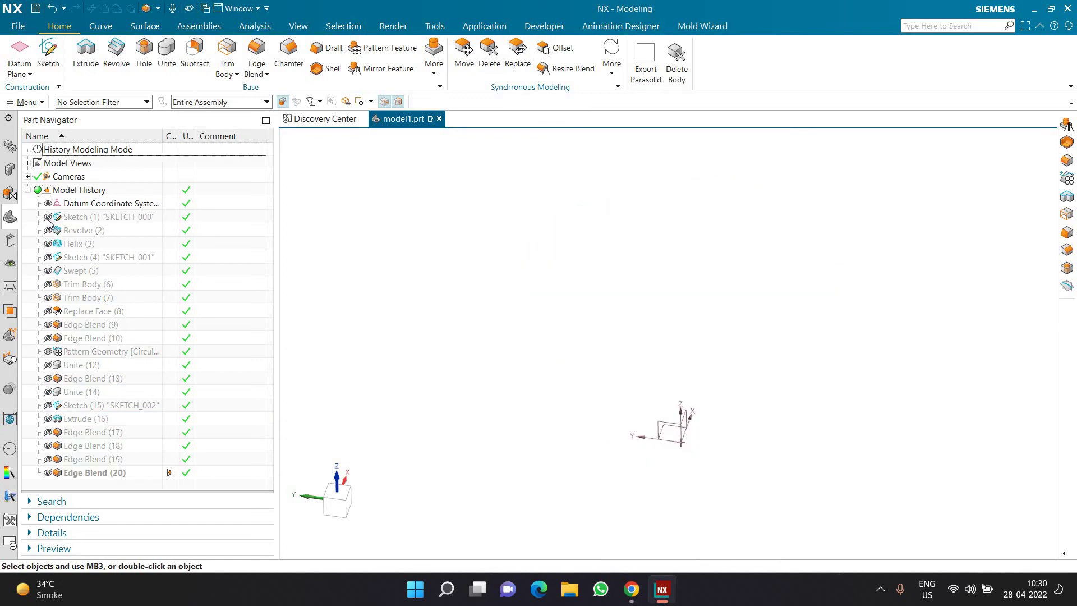
pyautogui.click(49, 218)
# Revolve the inner closed region of sketch SKETCH_000 through 360 degrees about its centre line as a separate body
pyautogui.moveTo(404, 271); pyautogui.dragTo(404, 269, button='middle')
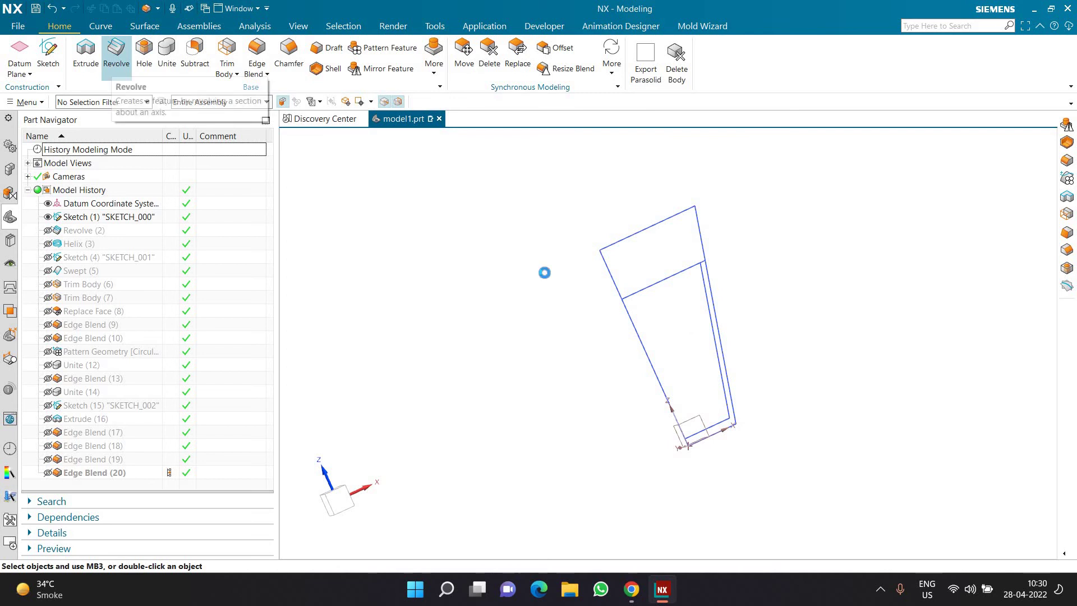
pyautogui.click(652, 323)
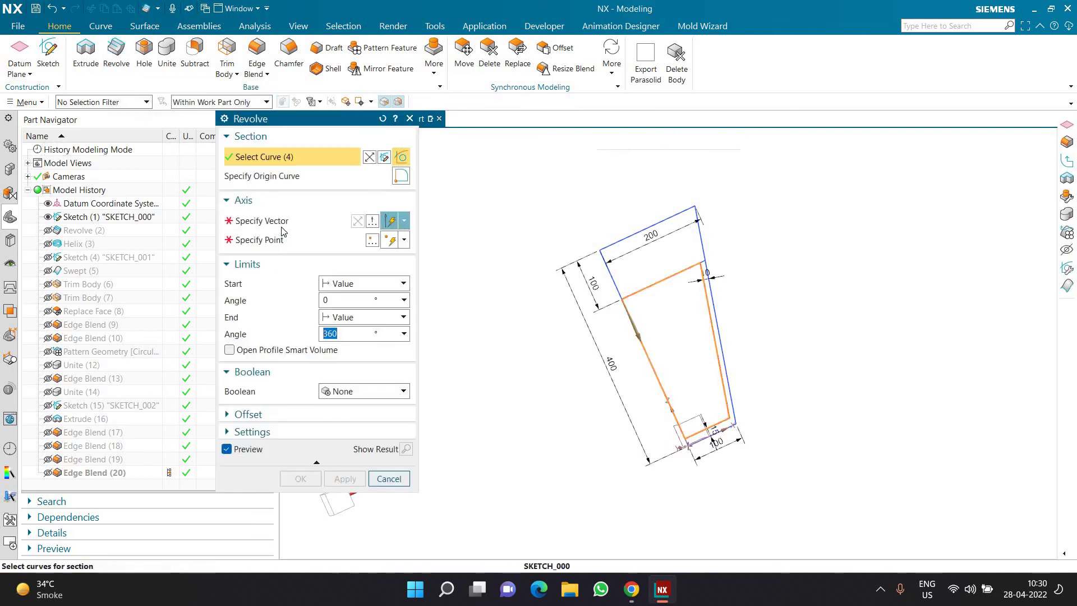
pyautogui.middleClick(659, 360)
pyautogui.click(655, 390)
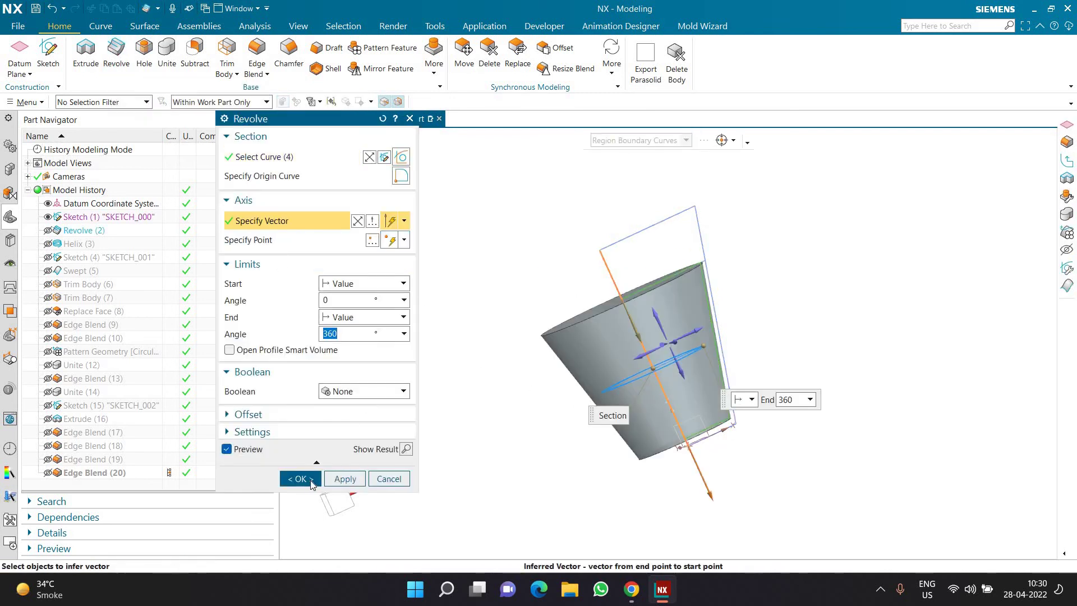
pyautogui.middleClick(491, 357)
# Offset the top face of the revolved core outward by 110 mm
pyautogui.moveTo(485, 286); pyautogui.dragTo(533, 331, button='middle')
pyautogui.click(555, 48)
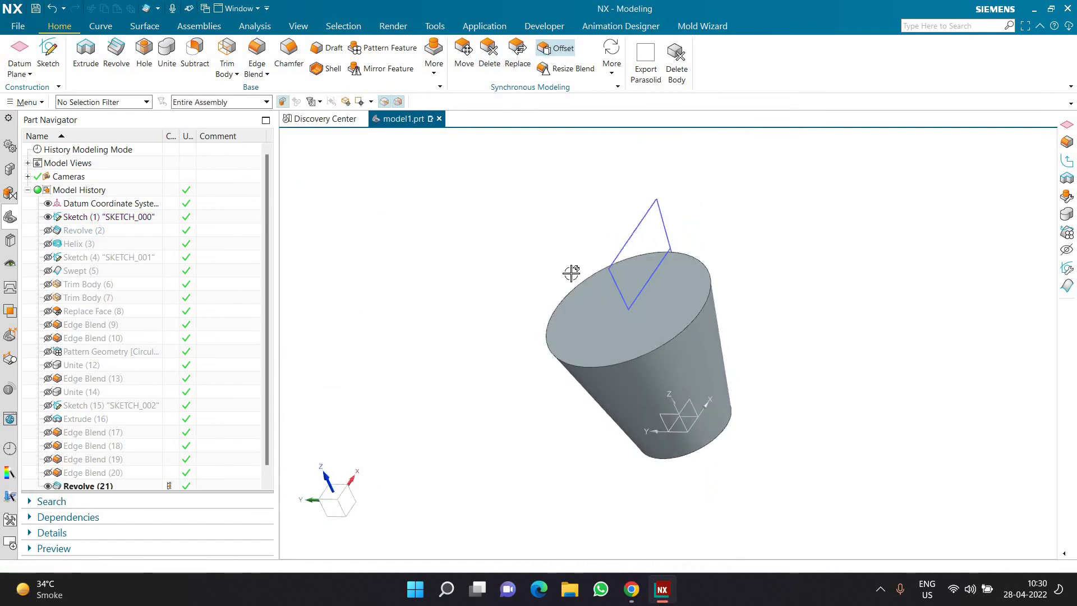
pyautogui.click(576, 317)
pyautogui.moveTo(574, 313); pyautogui.dragTo(547, 268)
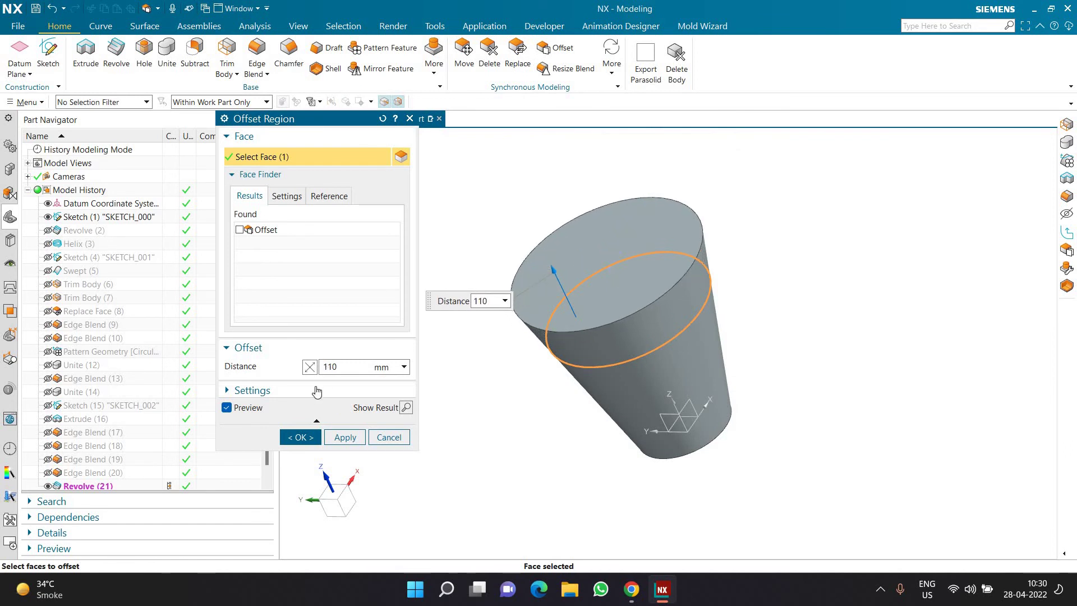
pyautogui.click(306, 436)
# Redisplay the hidden cup body, subtract the revolved core from it, and hide sketch SKETCH_000
pyautogui.hotkey('ctrl', 'shift', 'b')
pyautogui.moveTo(443, 295); pyautogui.dragTo(436, 317, button='middle')
pyautogui.click(198, 68)
pyautogui.click(198, 68)
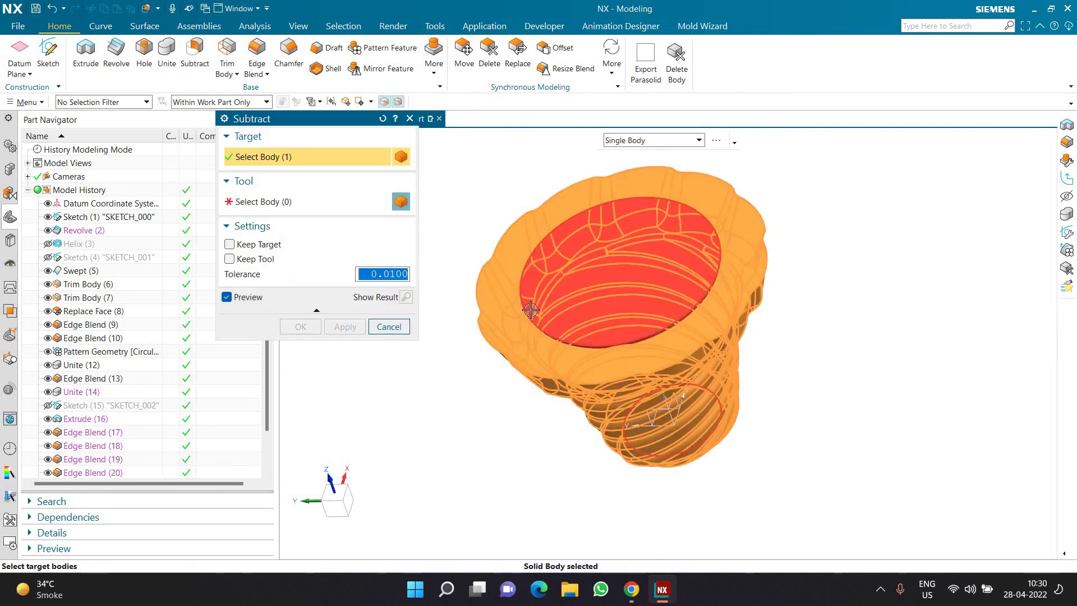
pyautogui.click(561, 323)
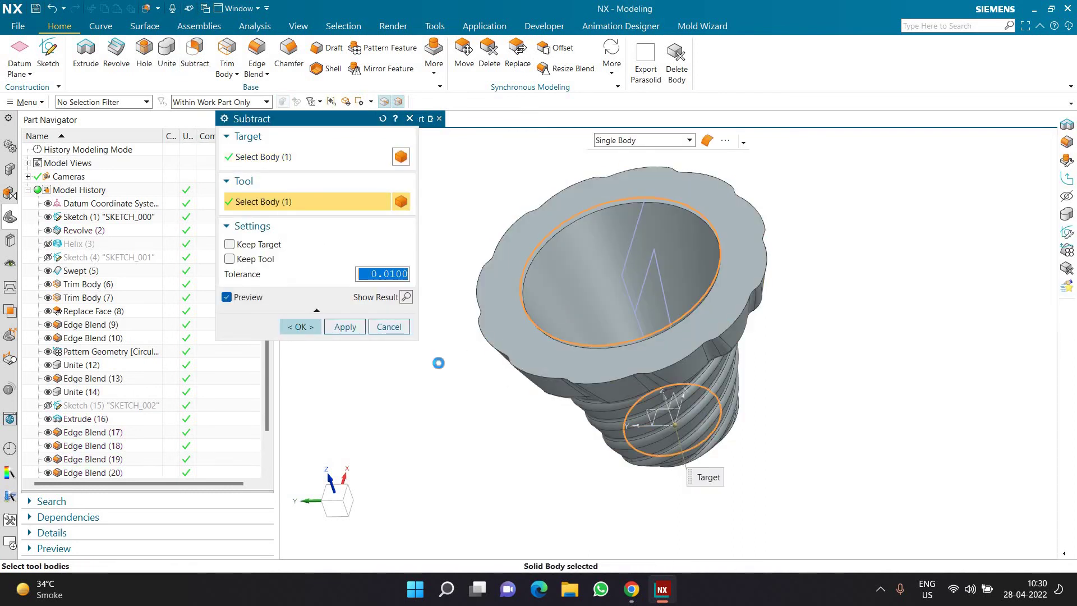
pyautogui.click(301, 327)
pyautogui.moveTo(306, 314); pyautogui.dragTo(331, 263, button='middle')
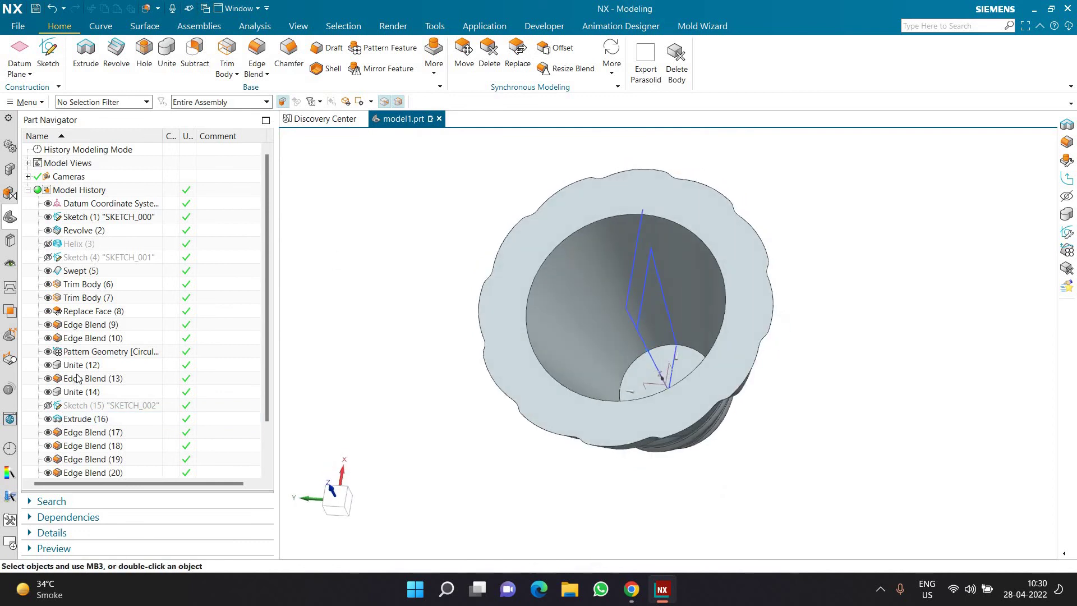
pyautogui.scroll(-2, 49, 453)
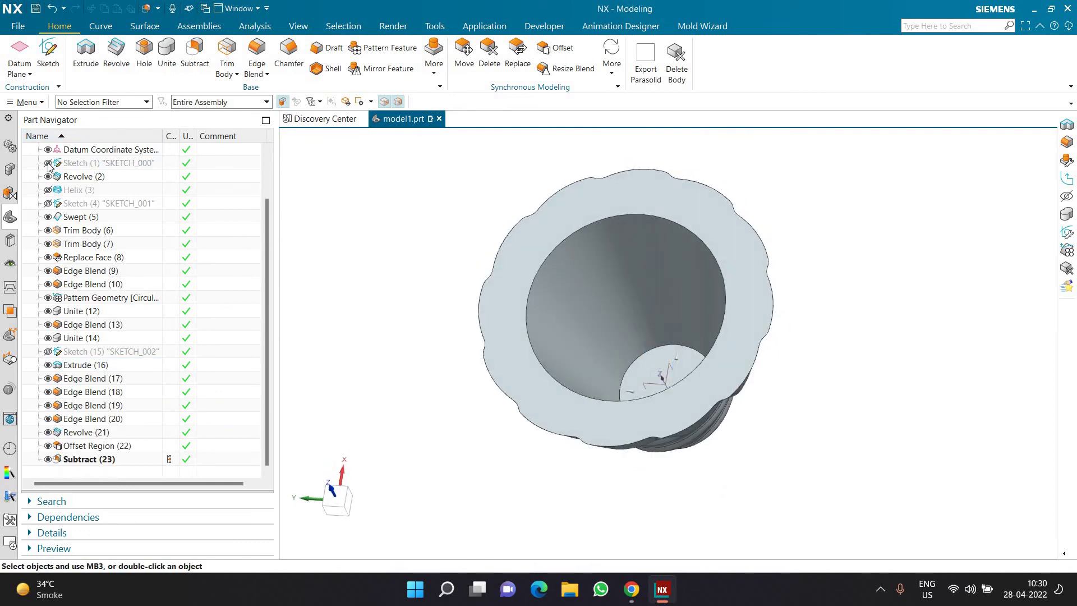
pyautogui.click(257, 49)
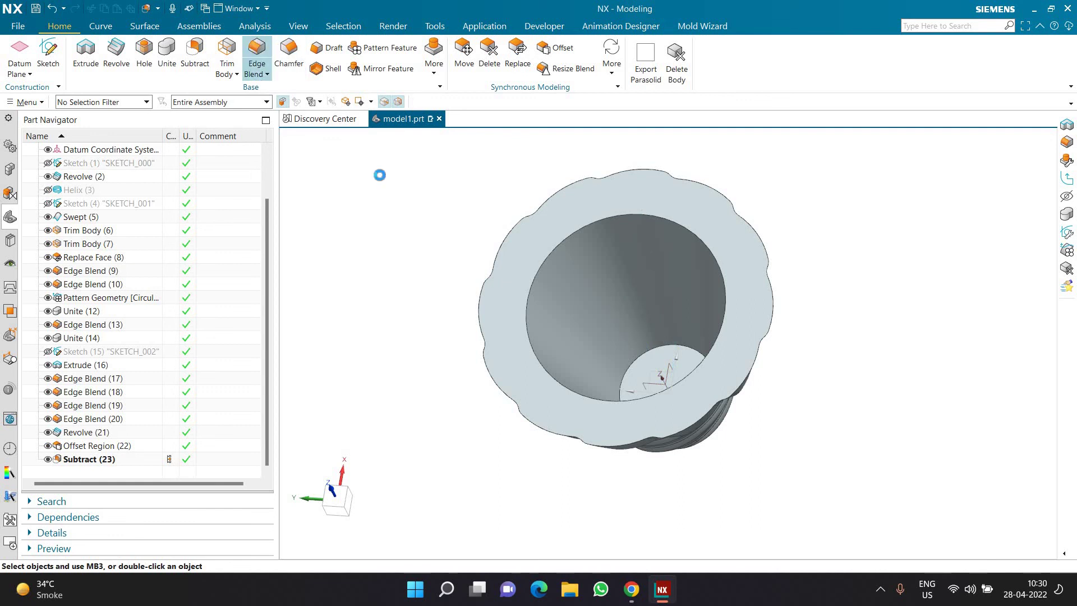
pyautogui.click(619, 368)
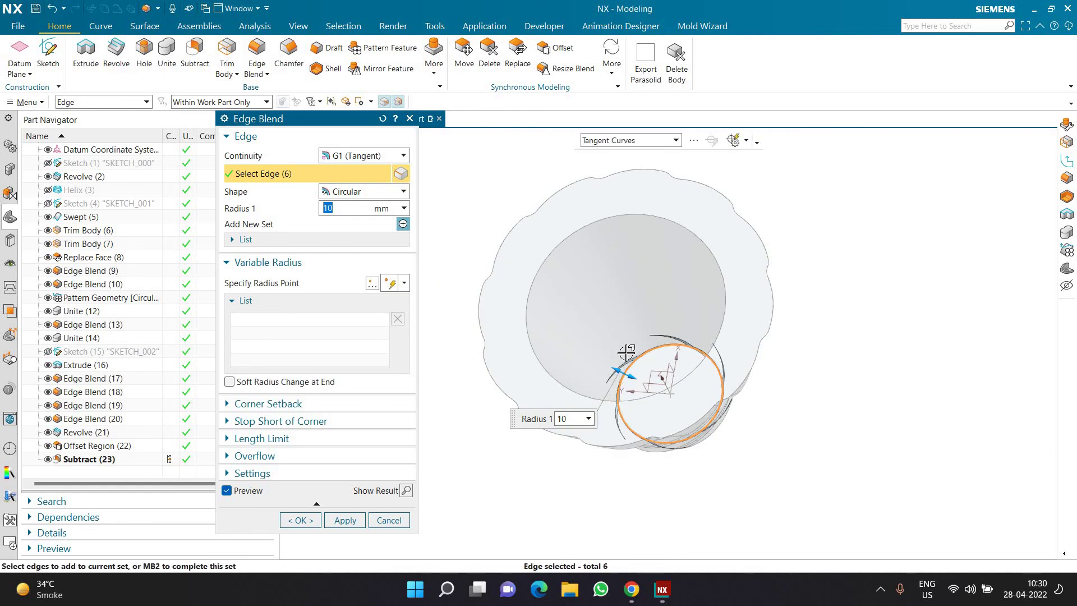
pyautogui.scroll(2, 632, 376)
pyautogui.scroll(2, 632, 377)
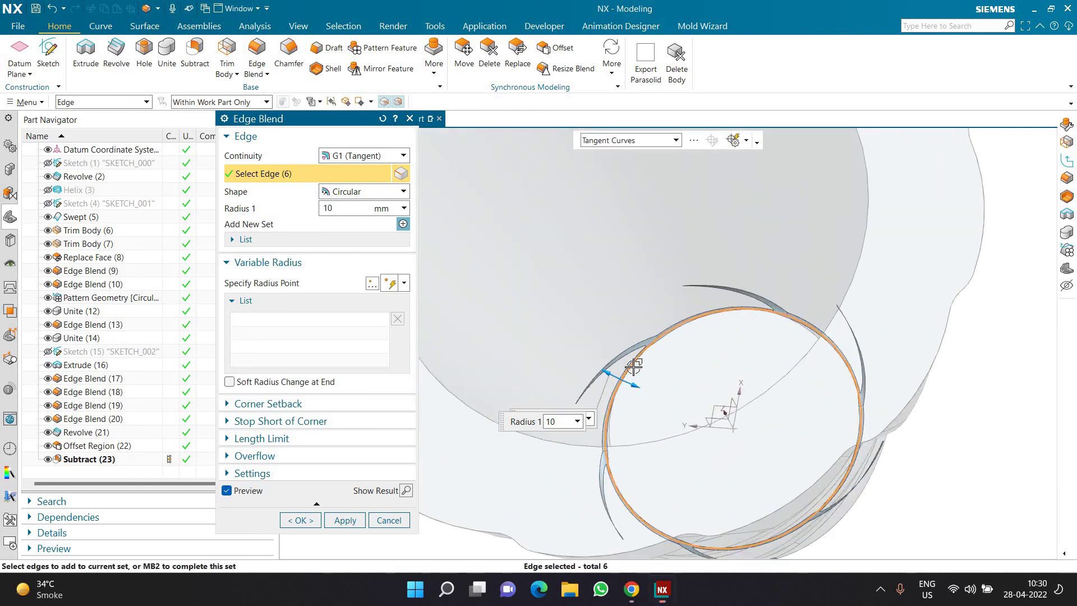
pyautogui.middleClick(634, 366)
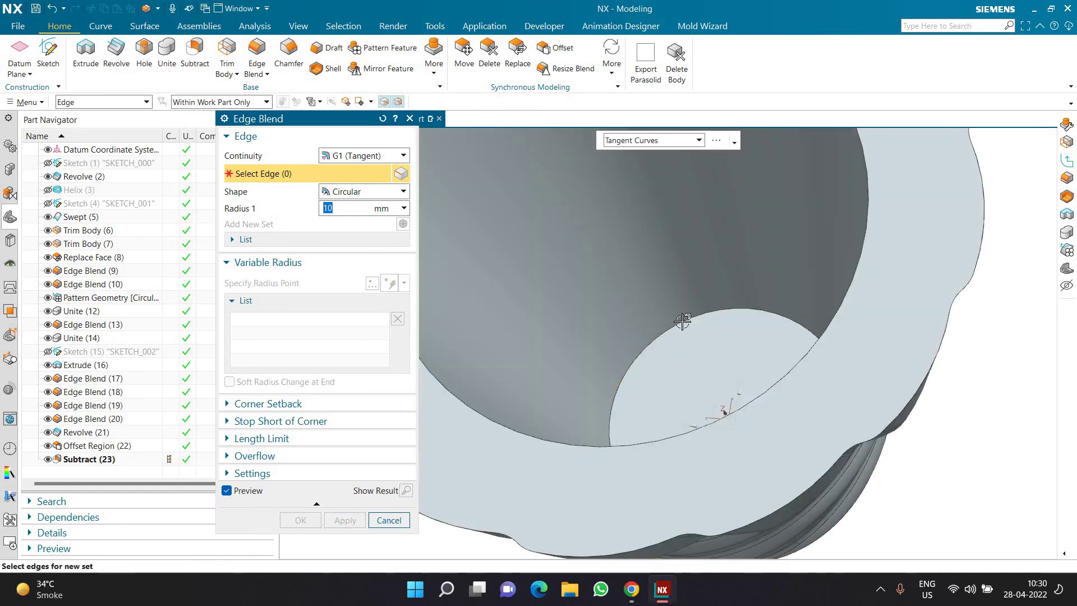
# Blend the cavity's floor edge, the cavity's mouth edge and the rim's scalloped top outer edge with a 30 mm radius
pyautogui.moveTo(662, 338); pyautogui.dragTo(538, 224, button='middle')
pyautogui.click(545, 230)
pyautogui.scroll(-5, 632, 313)
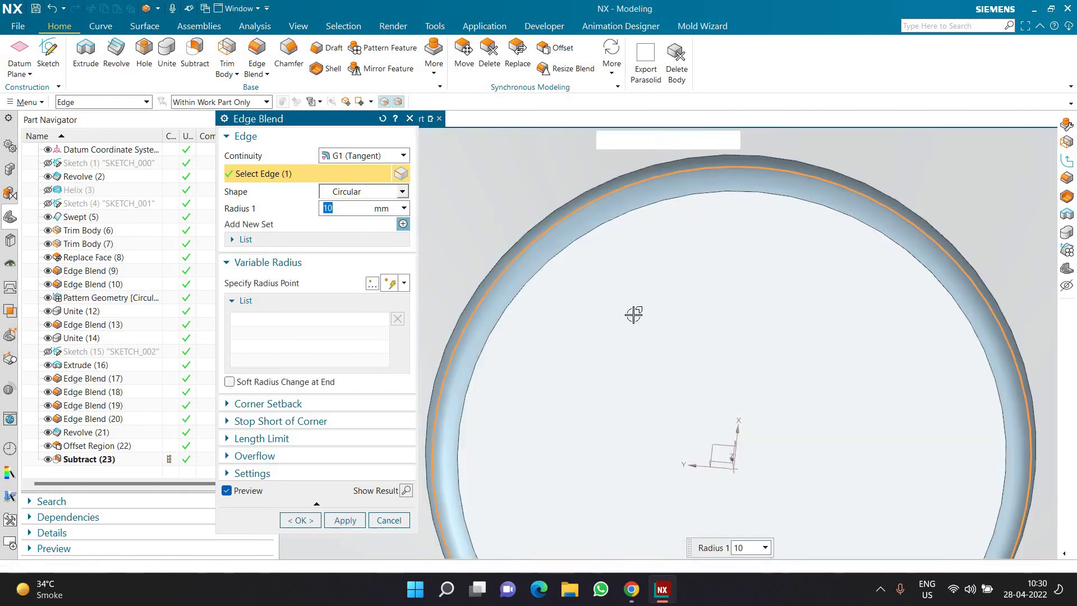
pyautogui.click(568, 218)
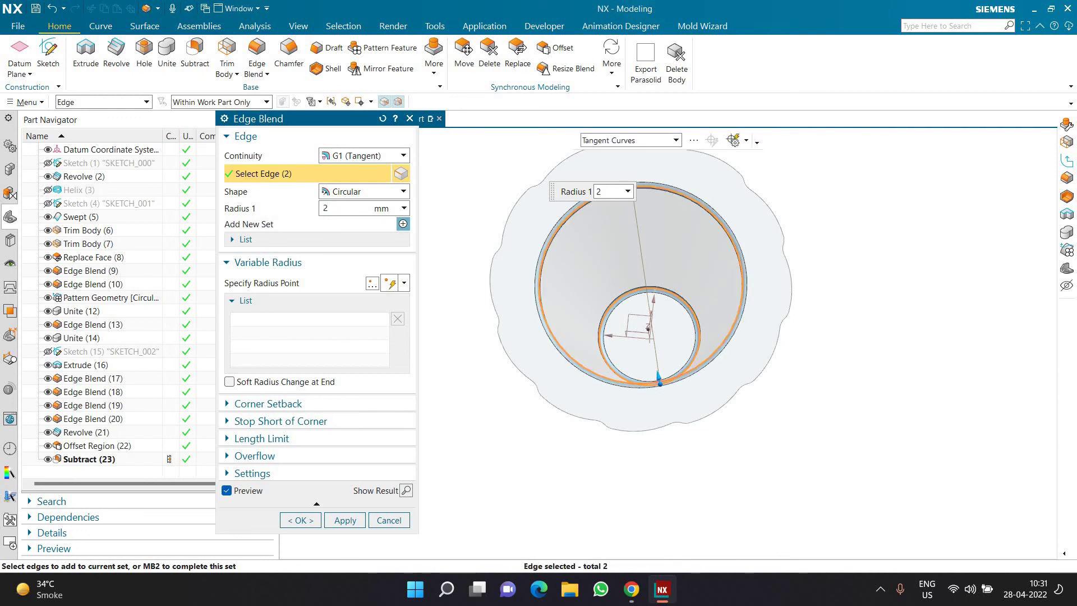
pyautogui.press('Return')
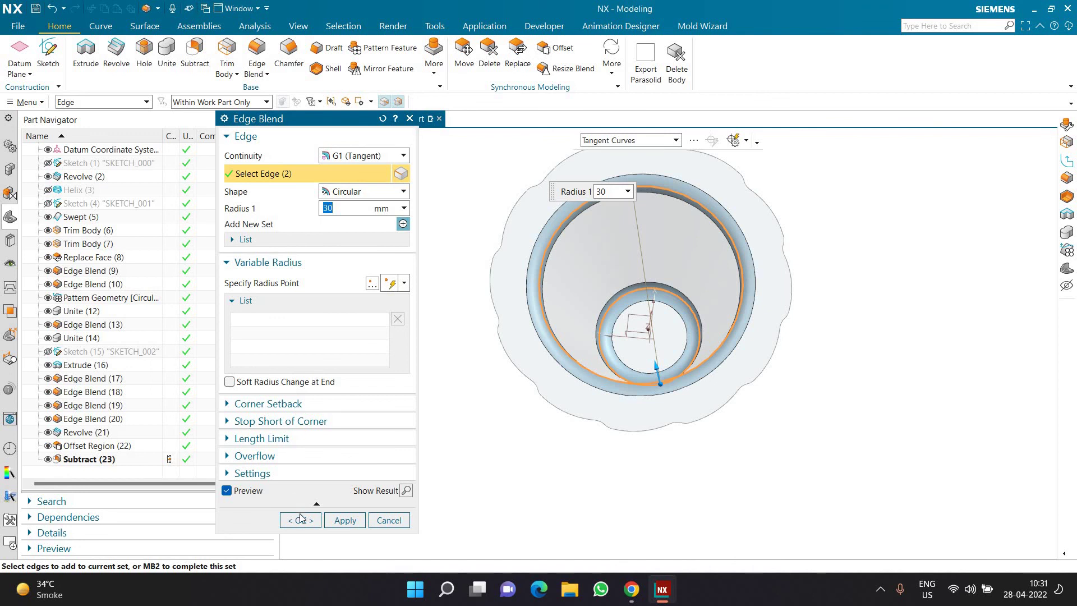
pyautogui.click(564, 413)
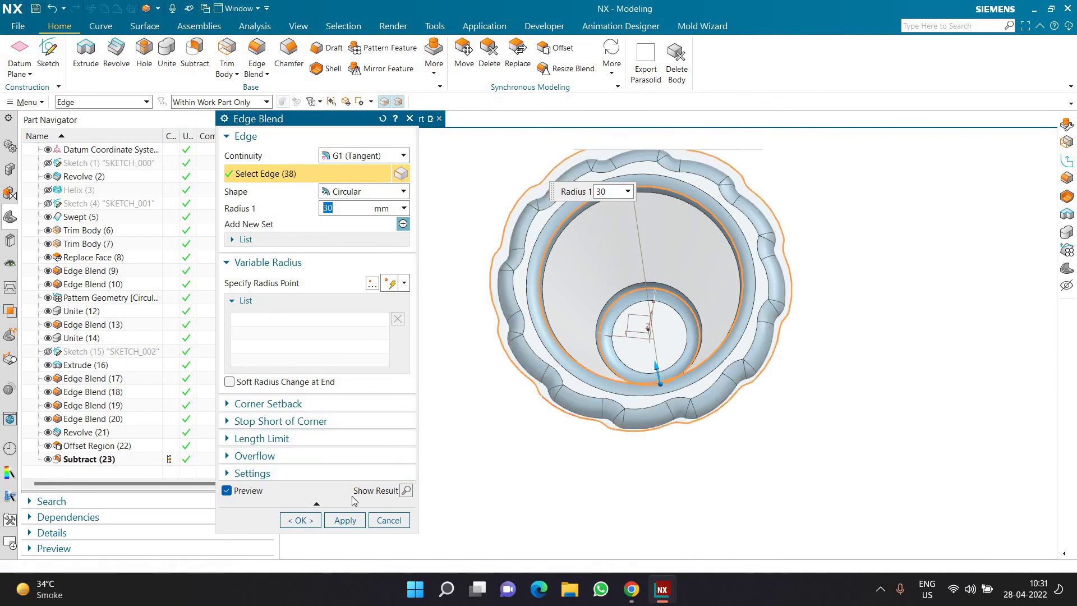
pyautogui.click(345, 520)
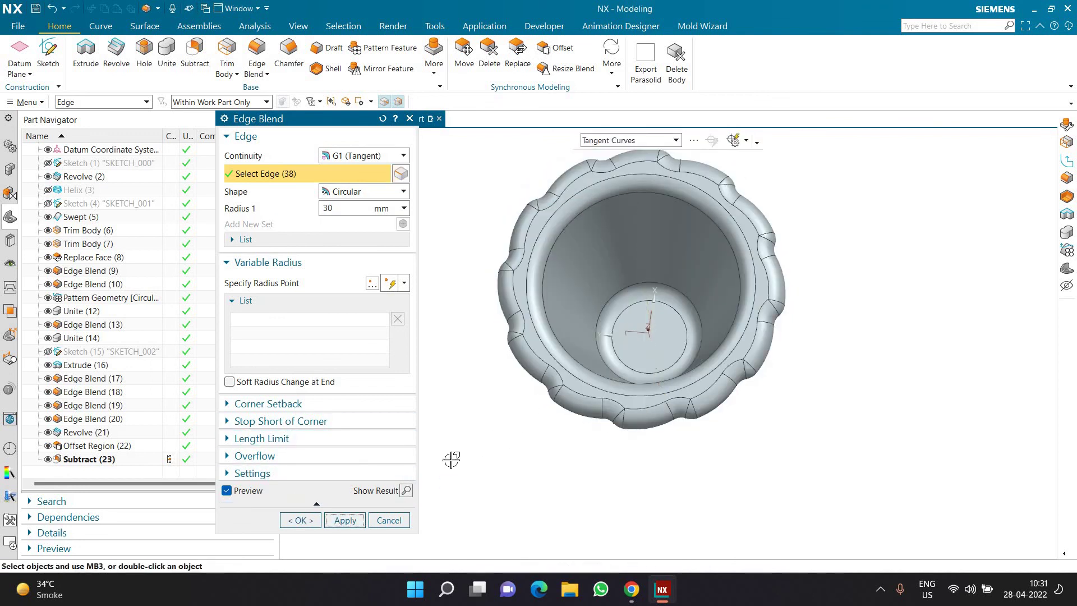
# Hide the datum coordinate system and the profile sketch SKETCH_000
pyautogui.moveTo(428, 377)
pyautogui.mouseDown(button='middle')
pyautogui.moveTo(425, 531)
pyautogui.moveTo(433, 365)
pyautogui.moveTo(421, 392)
pyautogui.moveTo(424, 383)
pyautogui.mouseUp(button='middle')
pyautogui.scroll(2, 650, 365)
pyautogui.scroll(-2, 772, 336)
pyautogui.scroll(2, 772, 335)
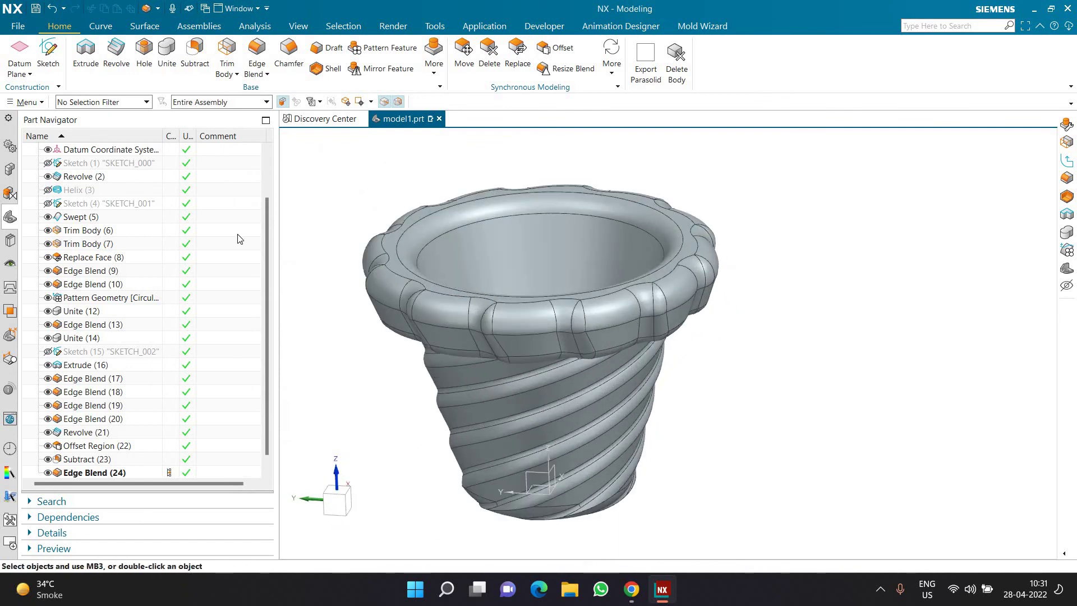
pyautogui.scroll(2, 54, 203)
pyautogui.click(47, 217)
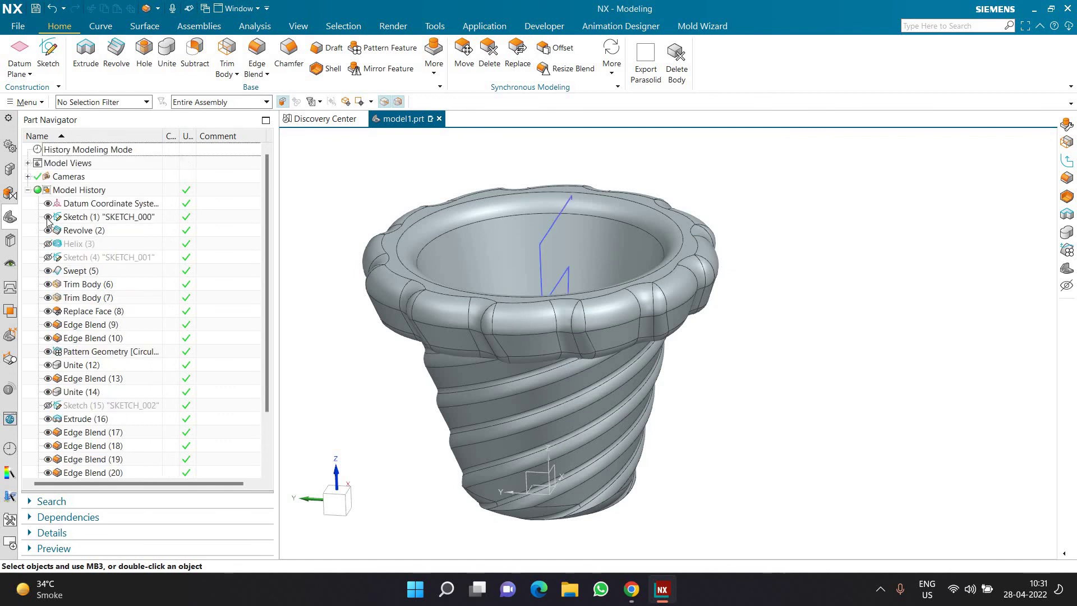
pyautogui.moveTo(395, 341); pyautogui.dragTo(377, 319, button='middle')
# Change the cup body's display colour to dark brown
pyautogui.hotkey('ctrl', 'j')
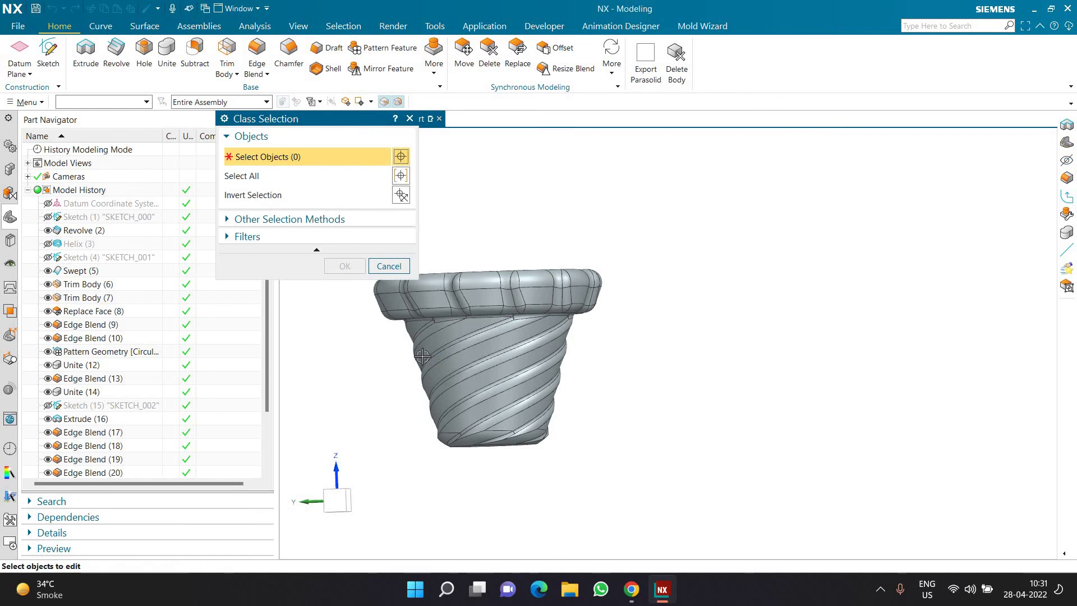
pyautogui.click(443, 357)
pyautogui.click(335, 264)
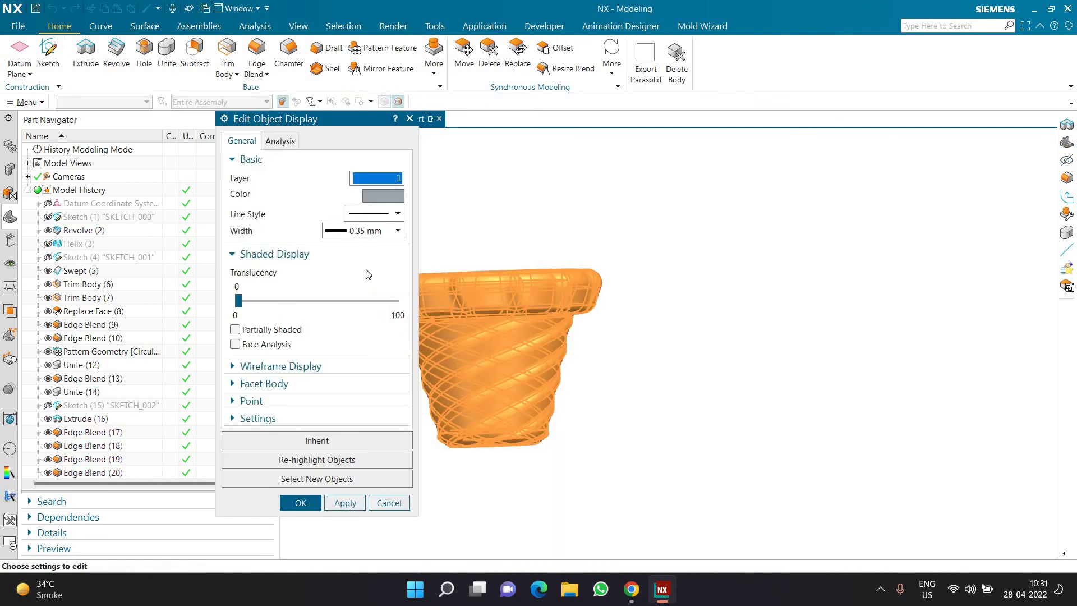
pyautogui.click(392, 196)
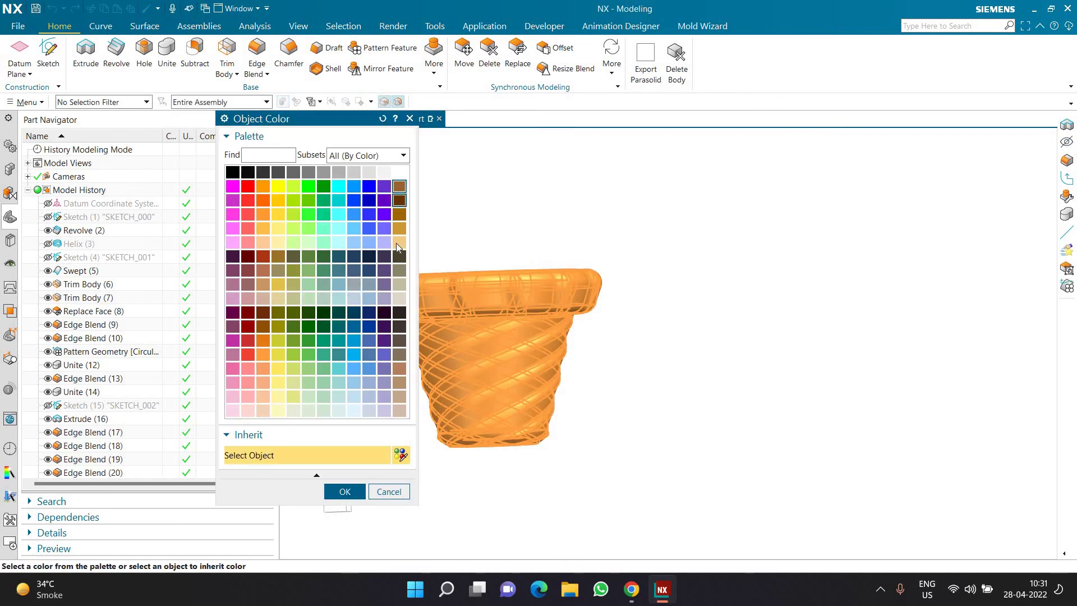
pyautogui.click(345, 496)
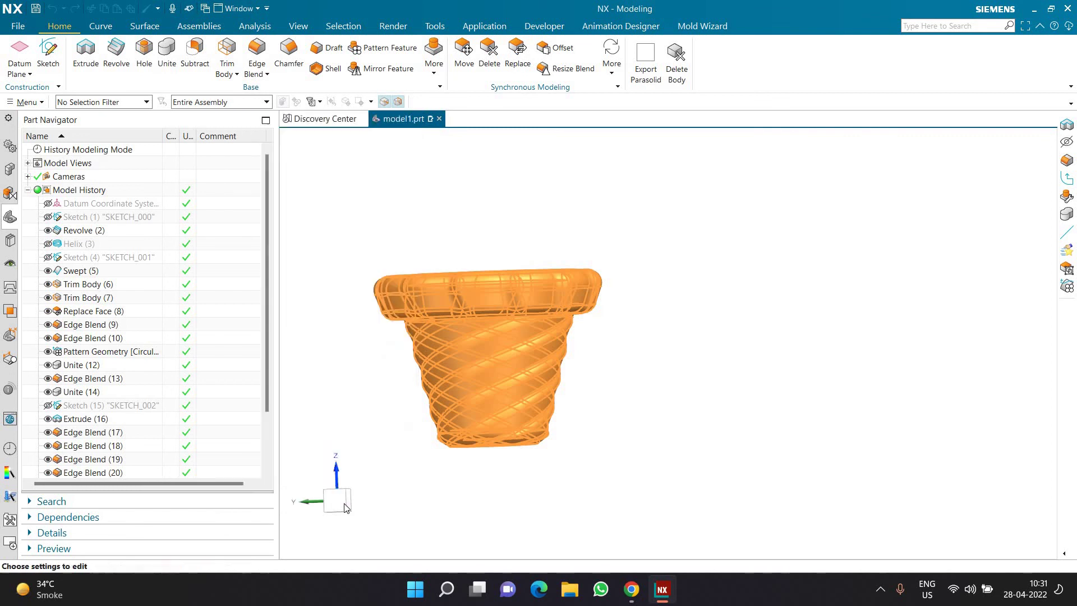
pyautogui.click(300, 504)
# Turn on the perspective display for the view of the cup
pyautogui.moveTo(476, 311); pyautogui.dragTo(490, 368, button='middle')
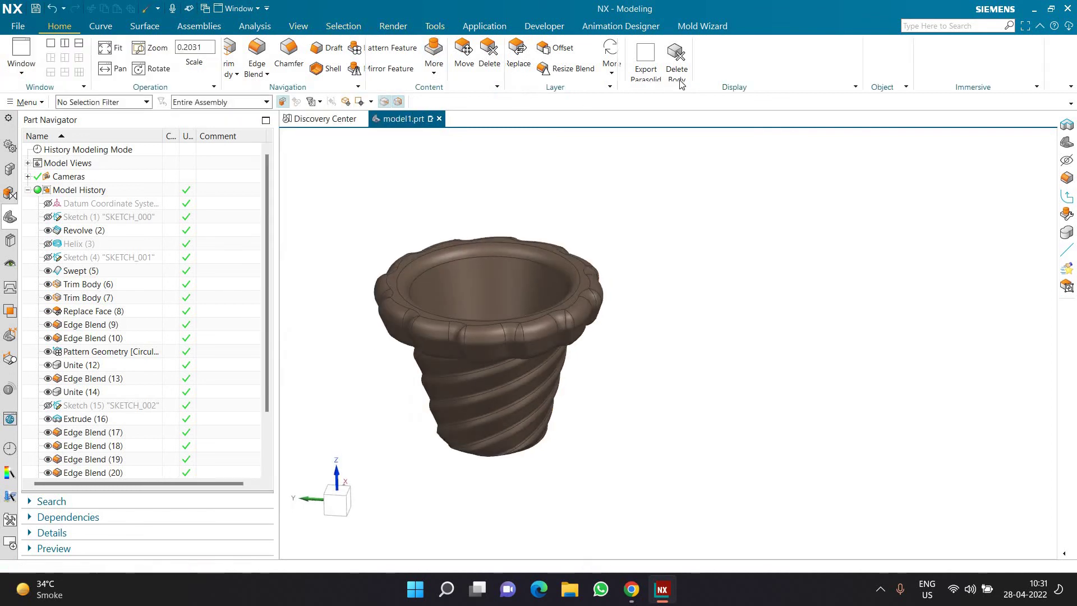
pyautogui.click(643, 56)
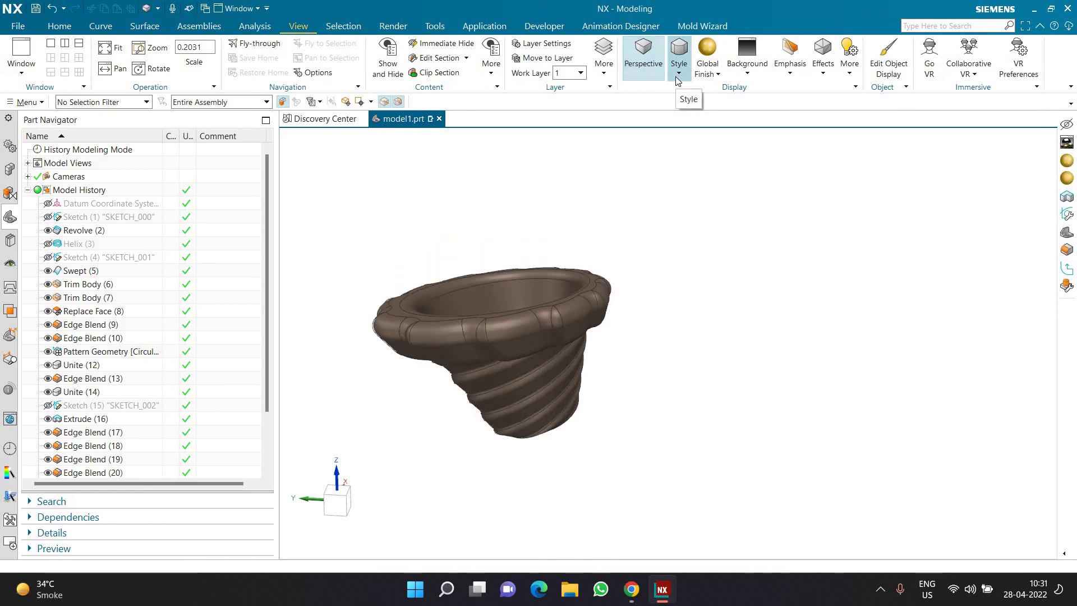
pyautogui.moveTo(661, 185); pyautogui.dragTo(787, 230, button='middle')
pyautogui.scroll(2, 786, 232)
pyautogui.scroll(-2, 786, 233)
# Set the cup's rendering style to Shaded and switch it to Studio
pyautogui.click(681, 74)
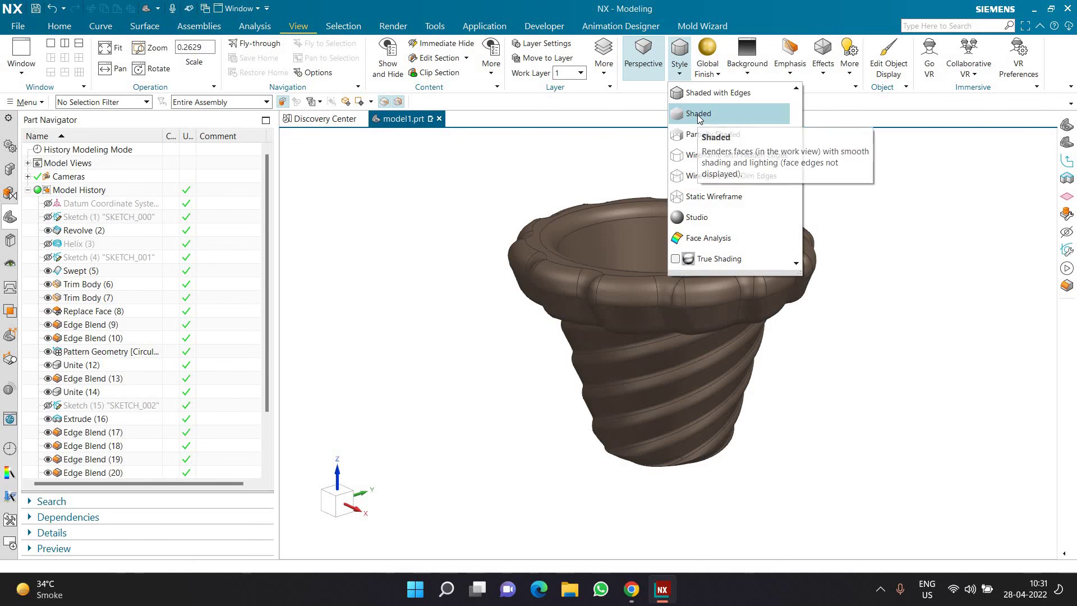
pyautogui.click(698, 114)
pyautogui.click(679, 74)
pyautogui.click(785, 214)
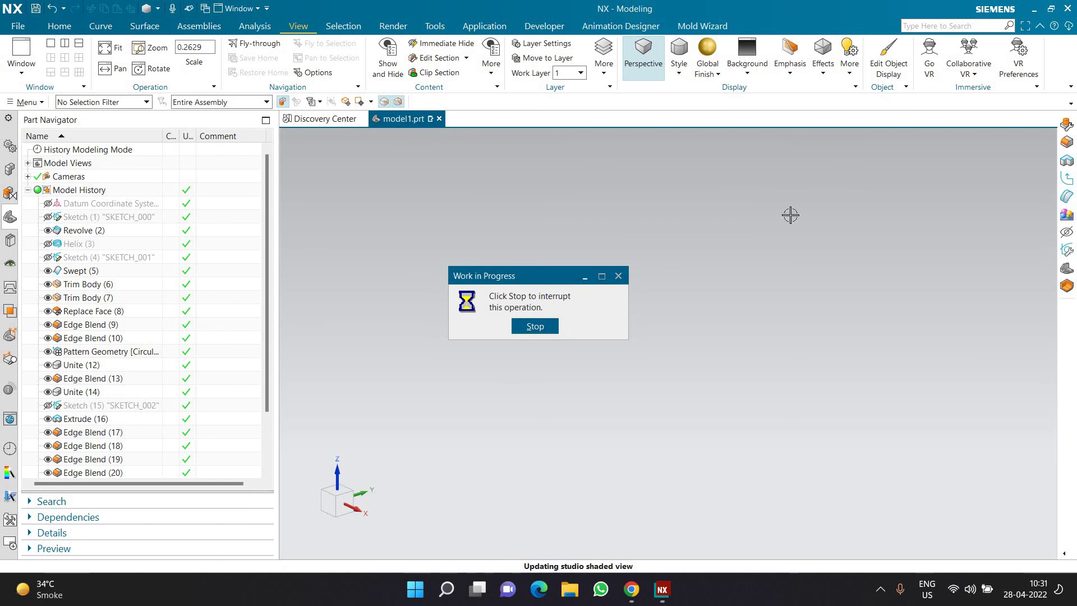
# Delete the last edge blend, Edge Blend (24), from the model history
pyautogui.moveTo(873, 226); pyautogui.dragTo(898, 236, button='middle')
pyautogui.scroll(2, 897, 236)
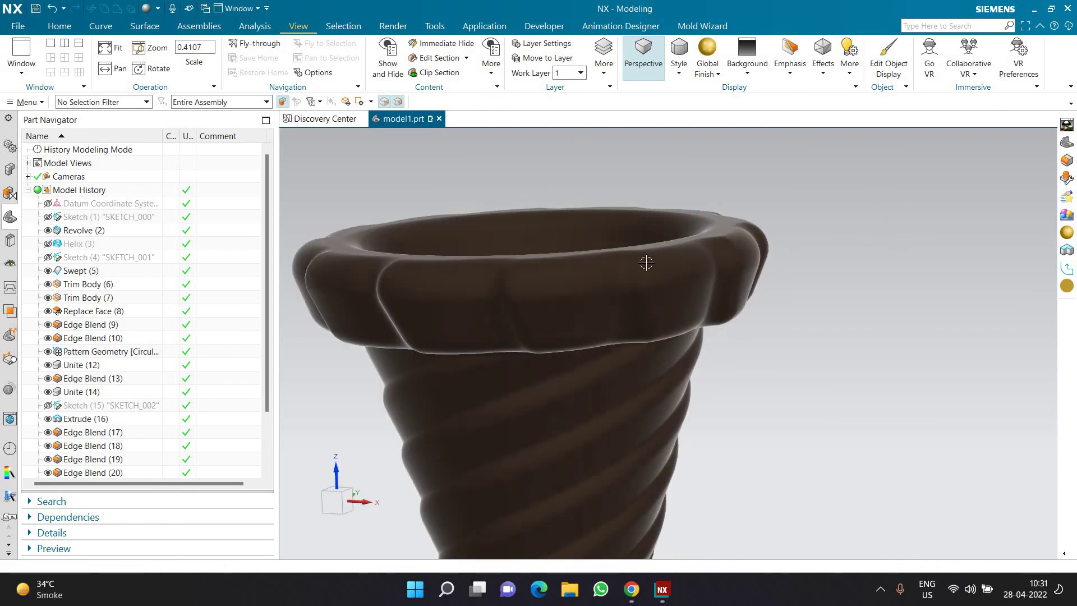
pyautogui.scroll(-2, 95, 460)
pyautogui.click(94, 459)
pyautogui.press('Delete')
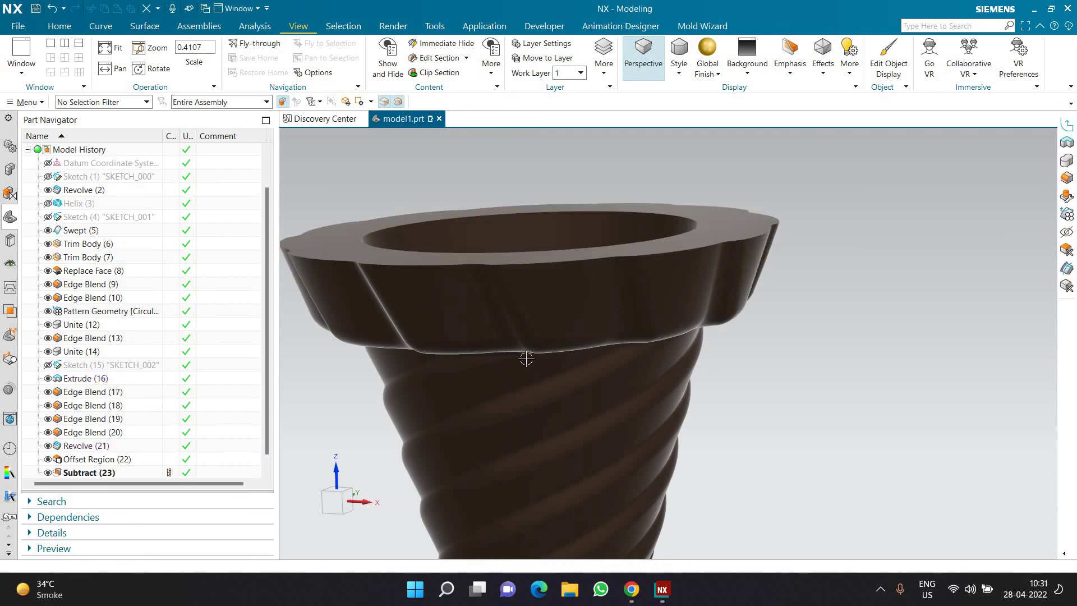
# Change the cup body's display colour to a light yellow-green
pyautogui.scroll(-2, 524, 360)
pyautogui.moveTo(765, 402); pyautogui.dragTo(759, 379, button='middle')
pyautogui.scroll(2, 754, 425)
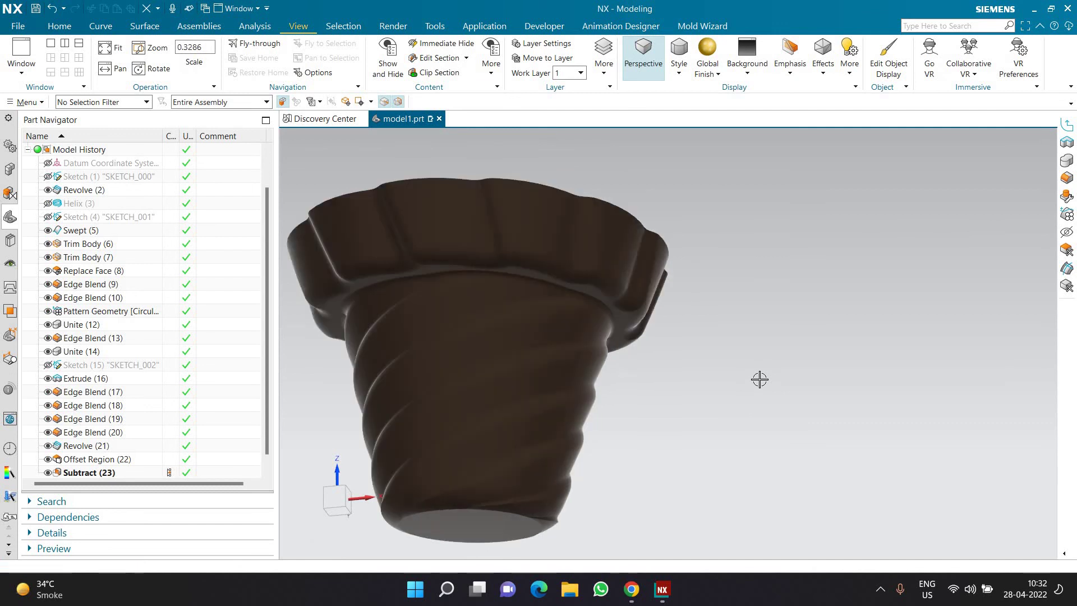
pyautogui.hotkey('ctrl', 'j')
pyautogui.click(354, 267)
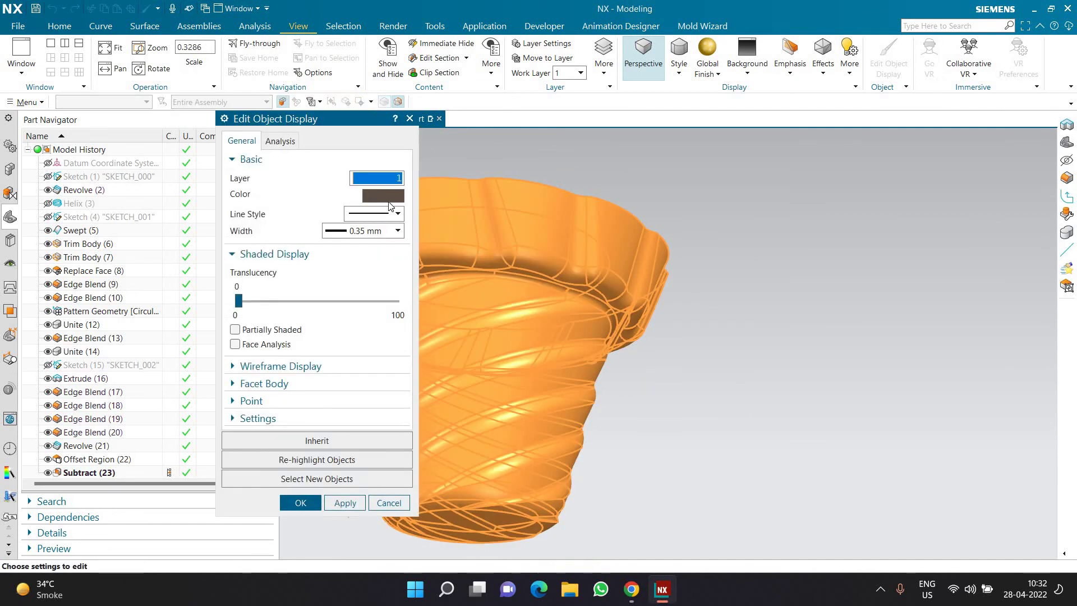
pyautogui.click(383, 195)
pyautogui.click(293, 397)
pyautogui.click(345, 491)
pyautogui.click(345, 502)
pyautogui.middleClick(459, 511)
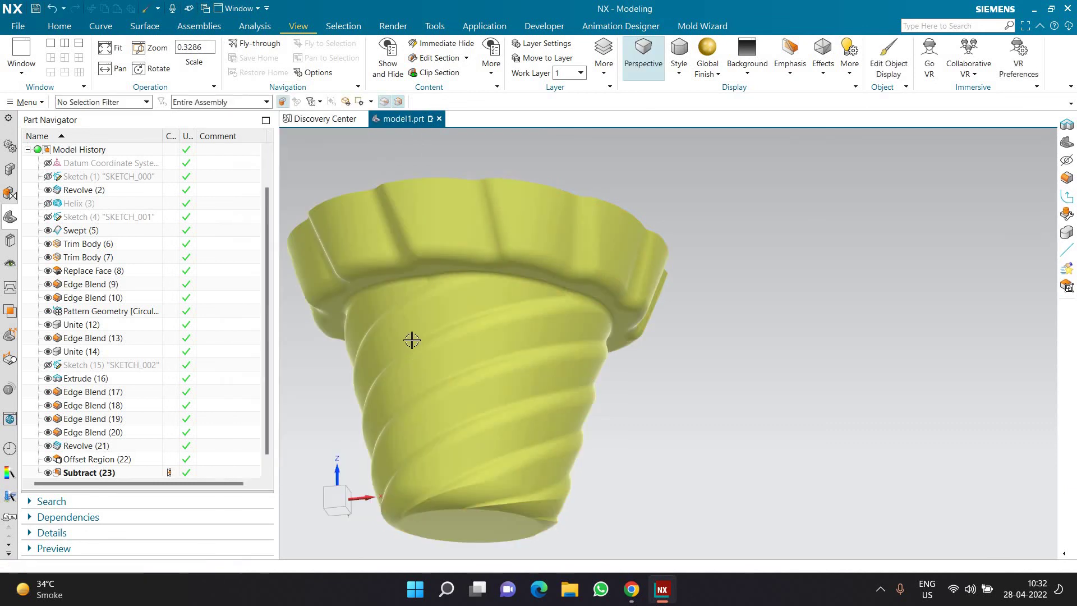
pyautogui.moveTo(433, 362); pyautogui.dragTo(723, 404, button='middle')
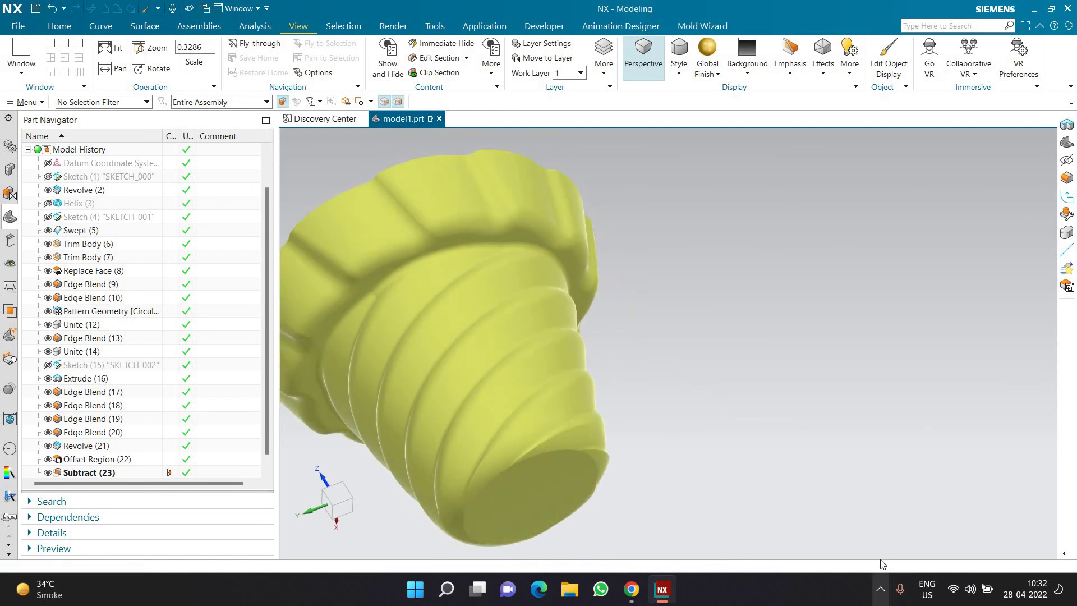
pyautogui.click(880, 587)
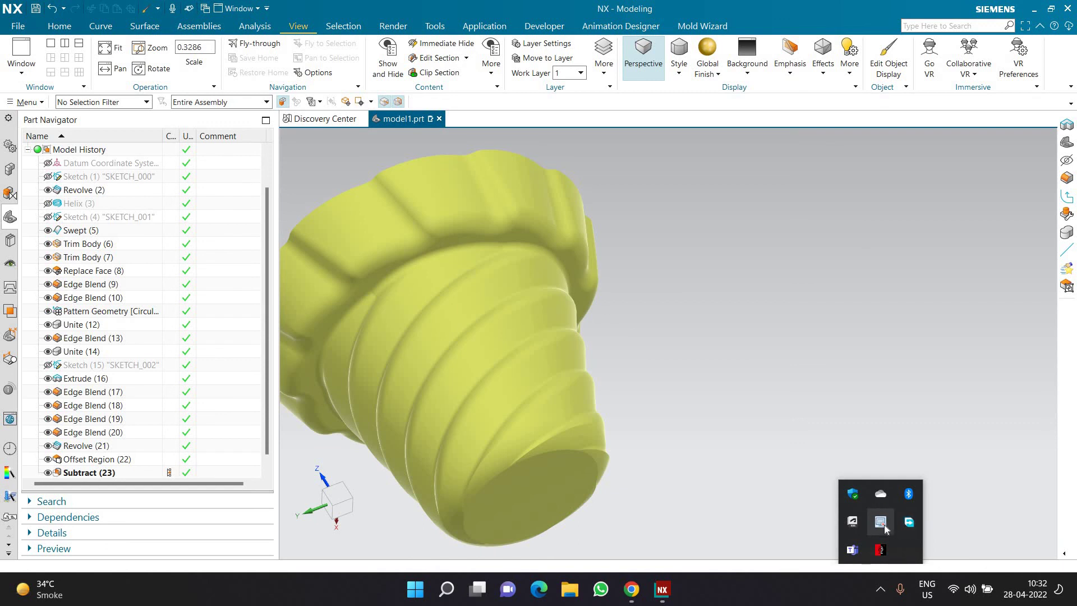